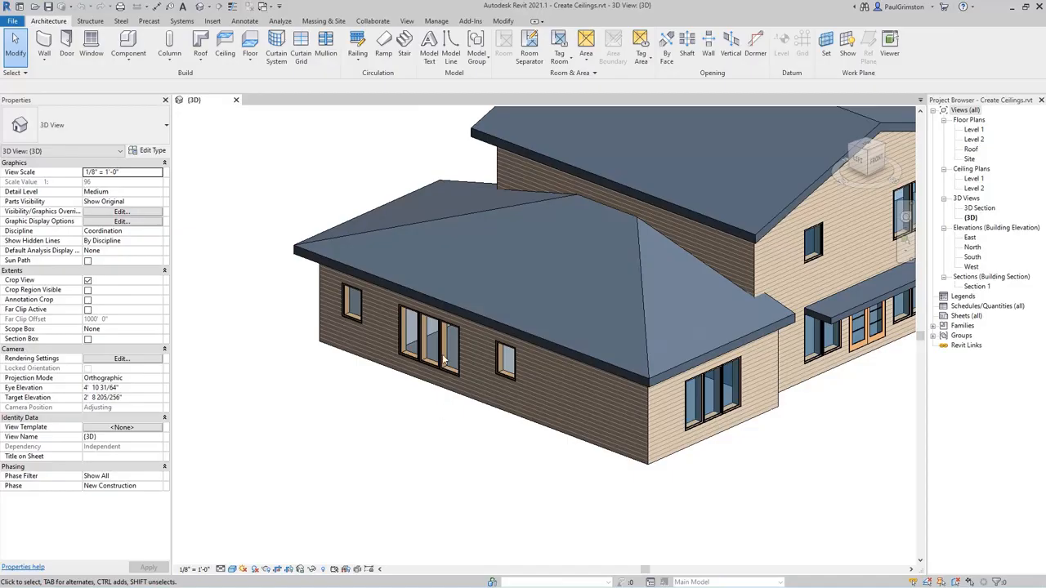
# - Open the Level 1 ceiling plan and place automatic 2' x 2' ACT System ceilings in the four fully enclosed rooms of the narrow wing
pyautogui.doubleClick(973, 179)
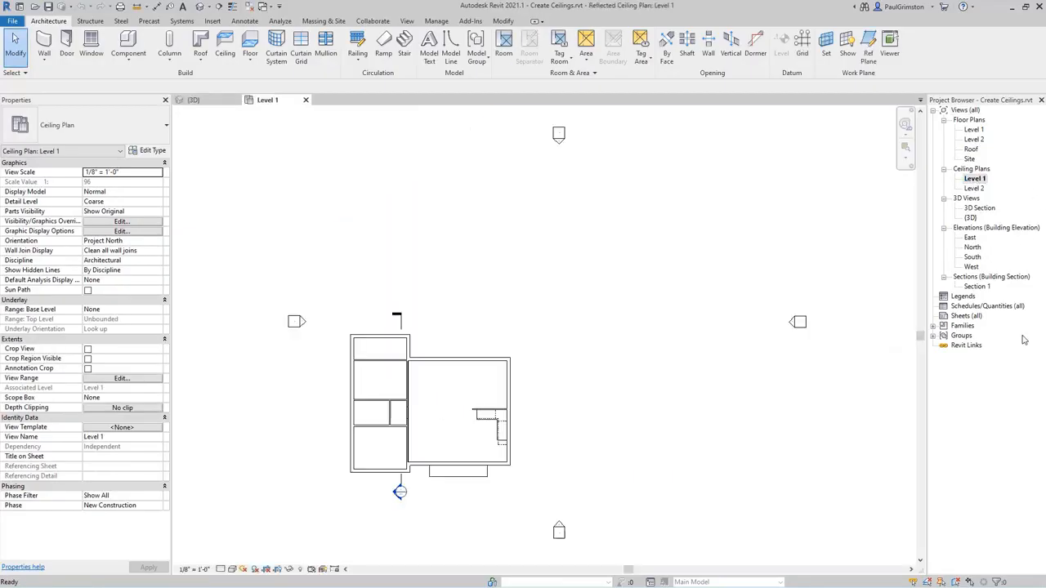
pyautogui.scroll(5, 366, 449)
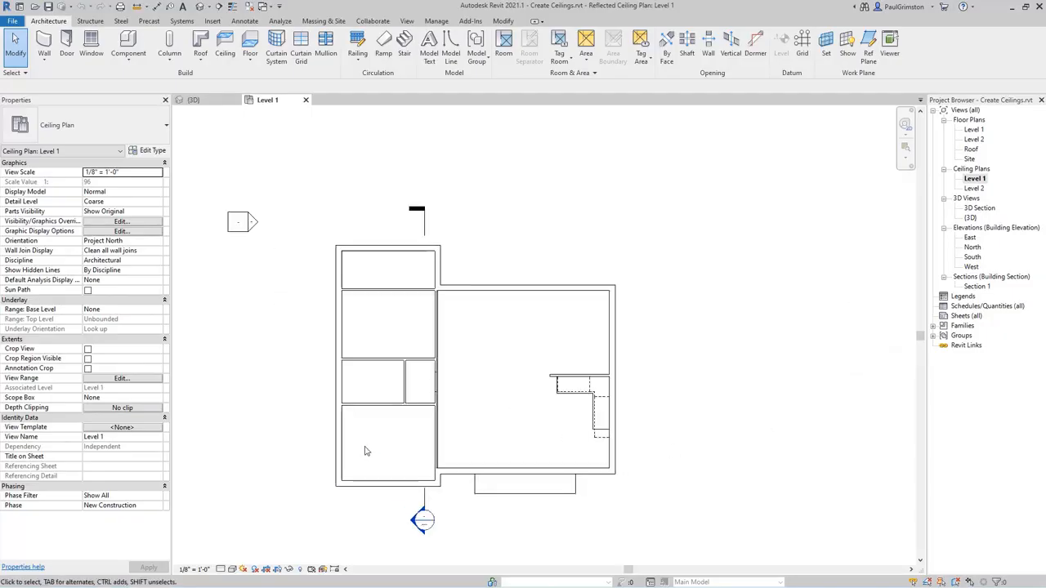
pyautogui.moveTo(249, 400); pyautogui.dragTo(277, 369, button='middle')
pyautogui.scroll(1, 286, 358)
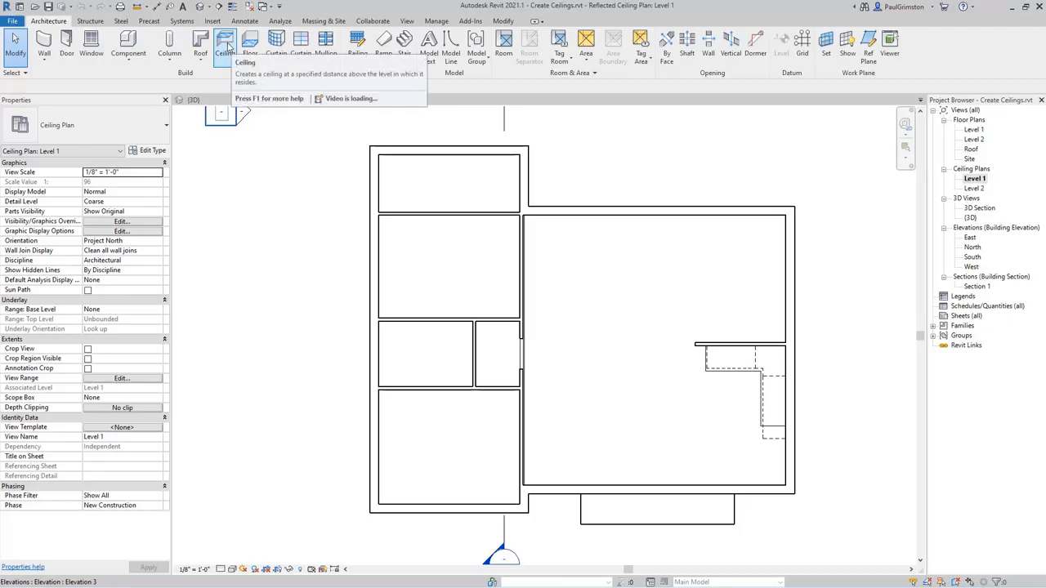
pyautogui.click(226, 49)
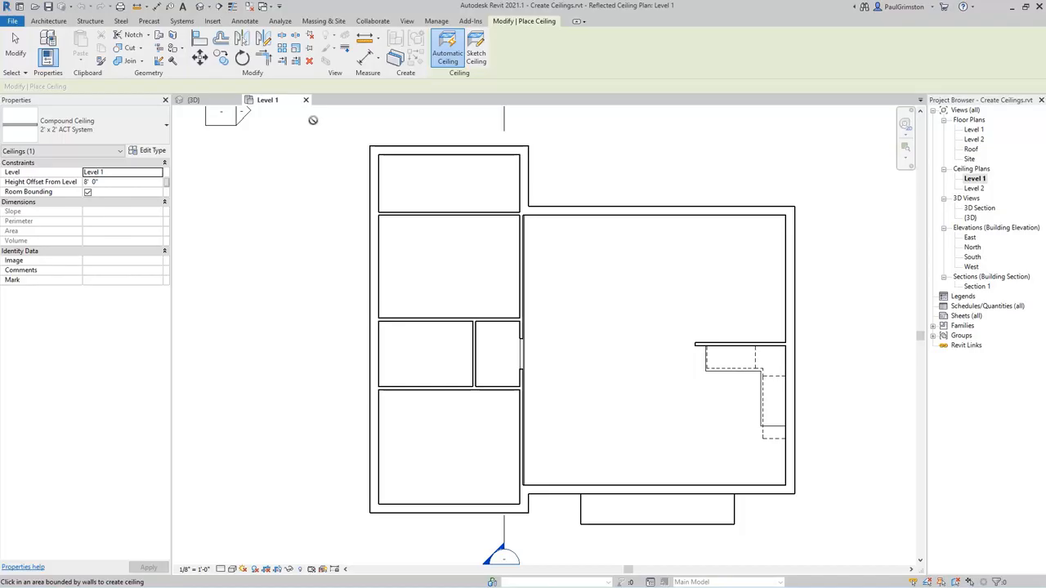
pyautogui.click(442, 188)
pyautogui.click(442, 279)
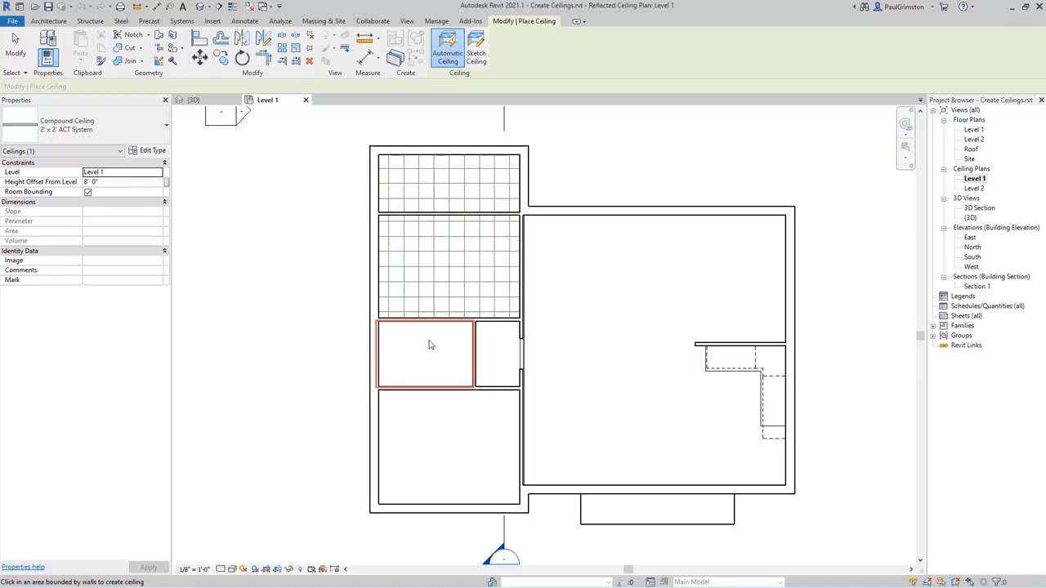
pyautogui.click(427, 362)
pyautogui.click(455, 458)
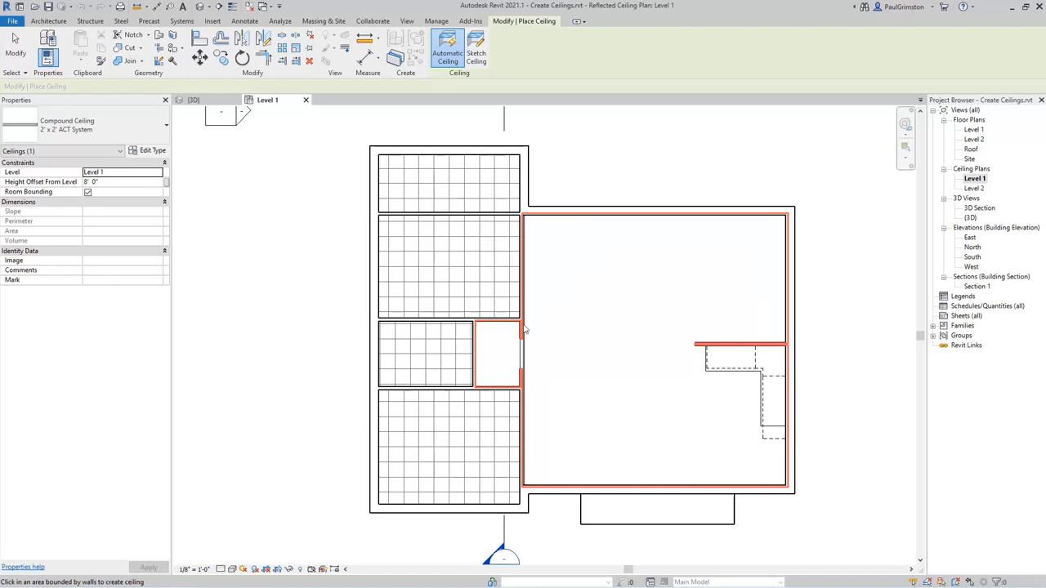
# - Sketch and finish a rectangular ceiling about 5'-10" by 8'-8", corner to corner in the small room open to the large space
pyautogui.click(476, 51)
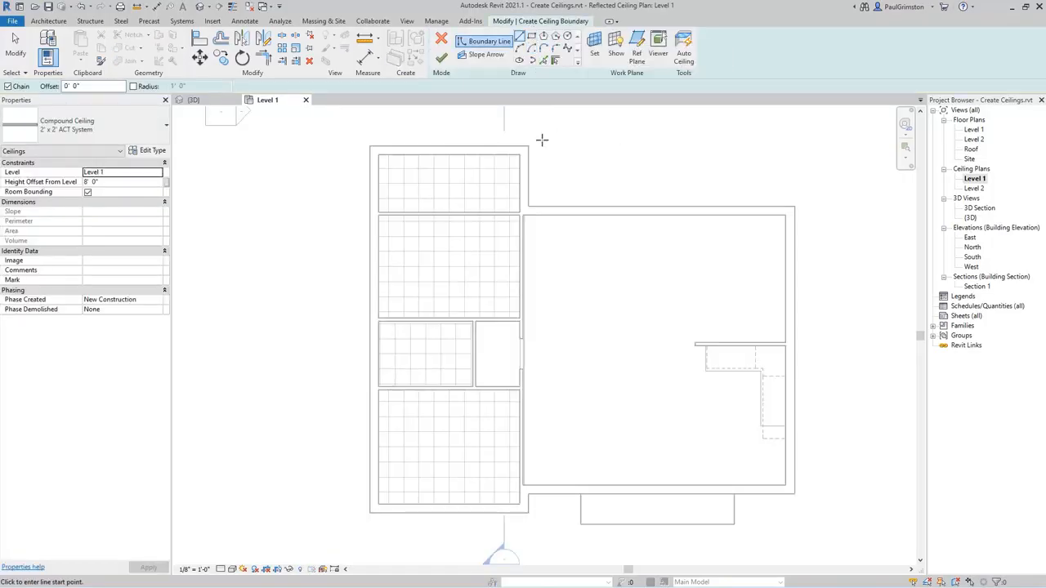
pyautogui.click(532, 37)
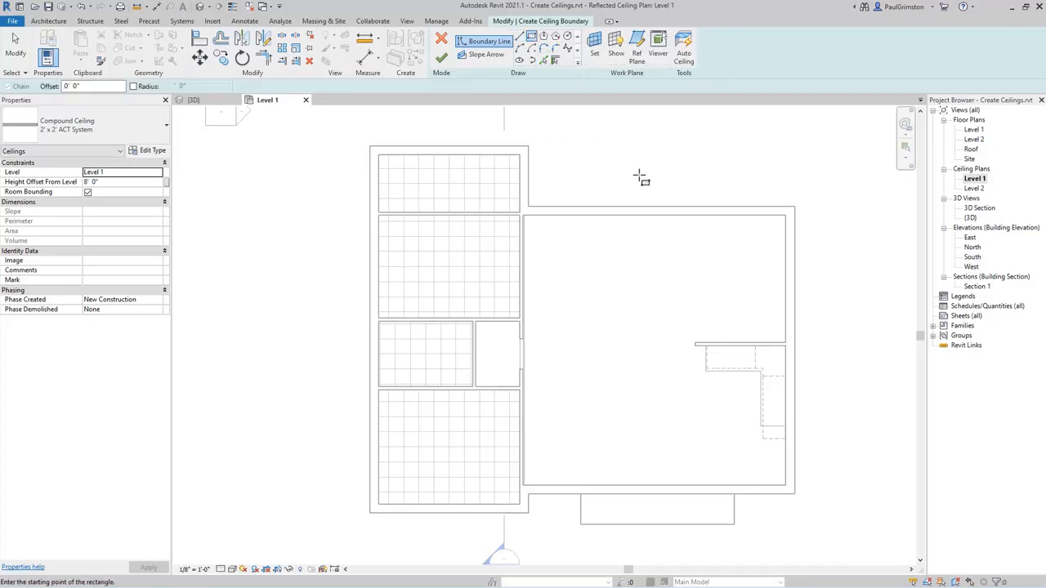
pyautogui.click(476, 322)
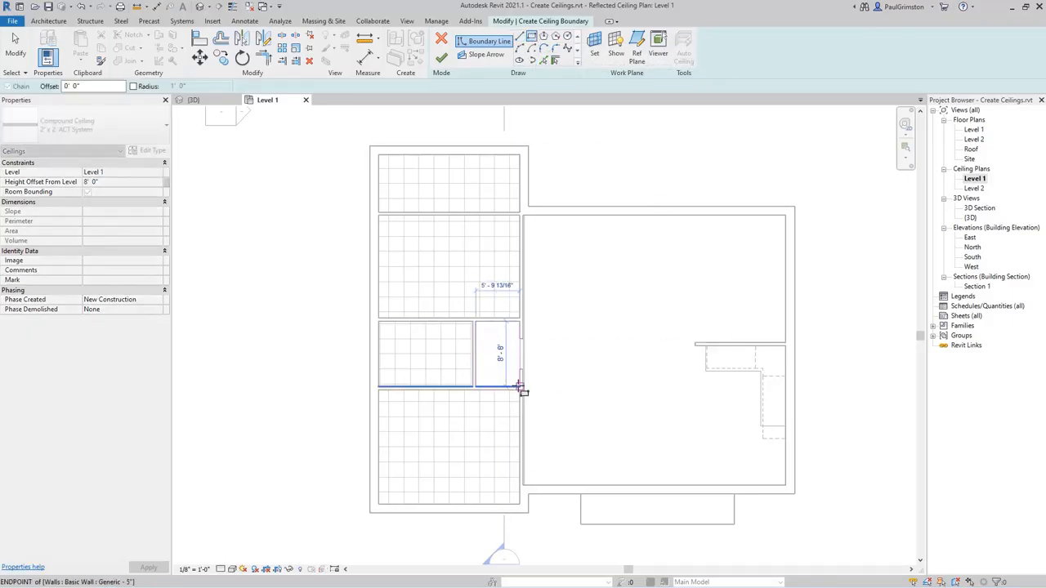
pyautogui.click(520, 385)
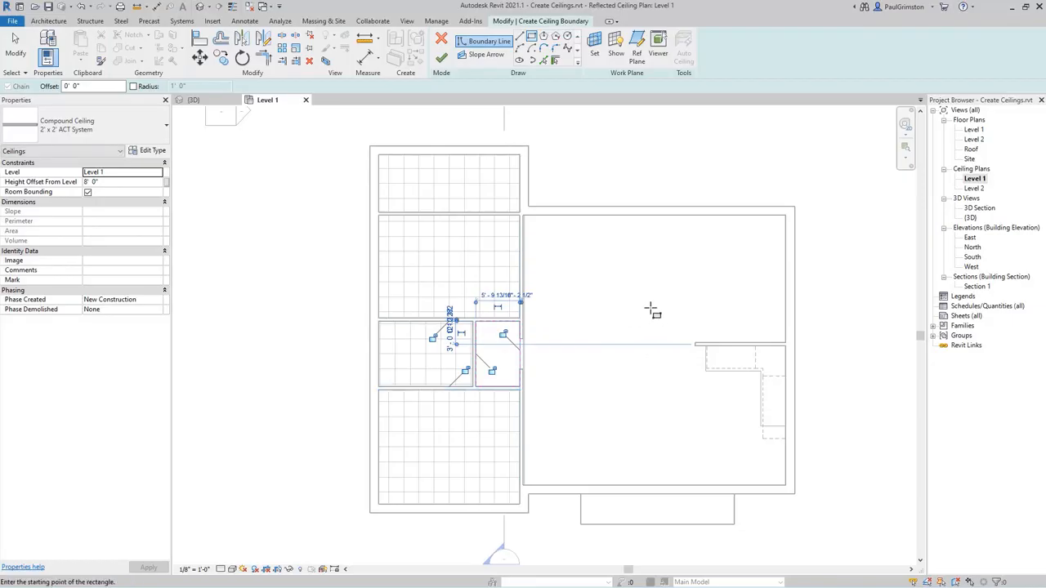
pyautogui.click(441, 58)
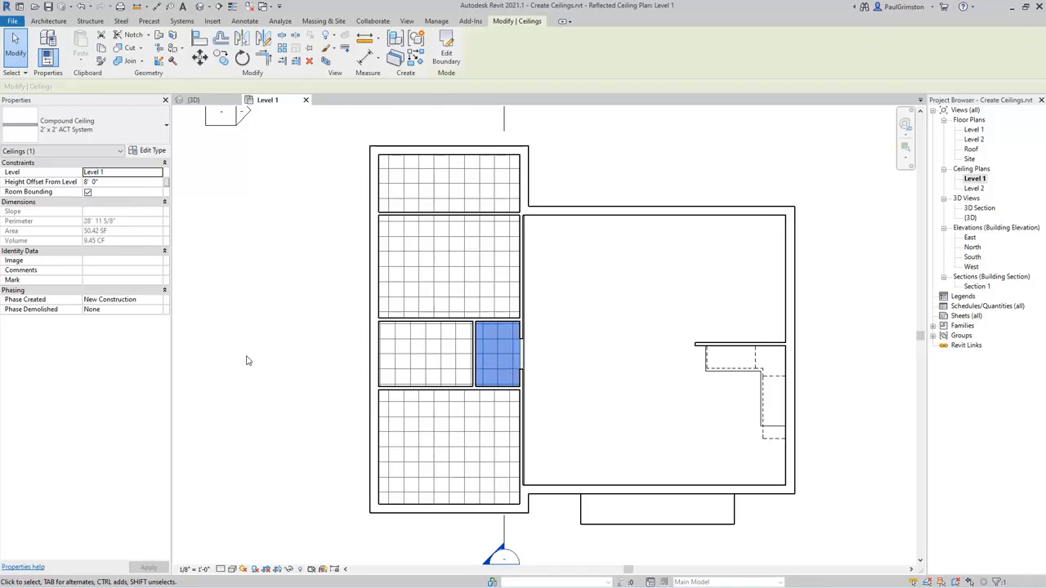
# - Change the ceilings of the small room and the two large rooms above and below it to GWB on Mtl. Stud
pyautogui.keyDown('ctrl'); pyautogui.click(465, 439); pyautogui.keyUp('ctrl')
pyautogui.keyDown('ctrl'); pyautogui.click(459, 269); pyautogui.keyUp('ctrl')
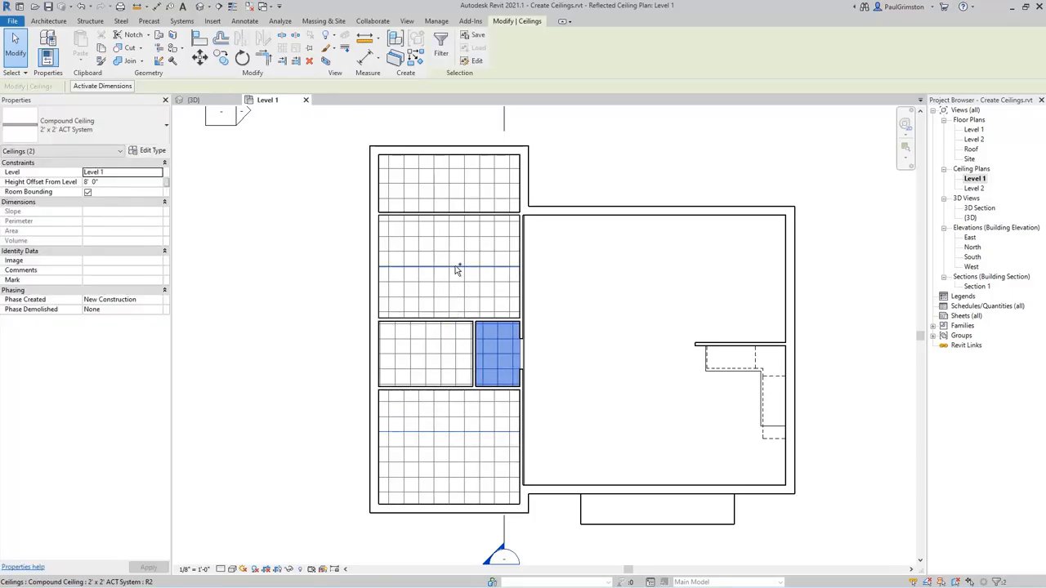
pyautogui.click(162, 131)
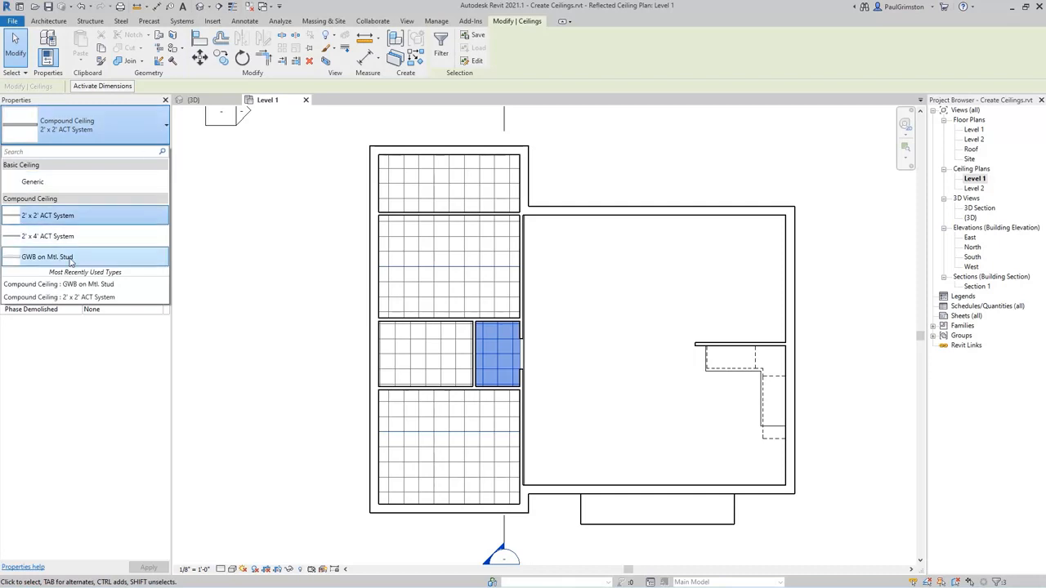
pyautogui.click(64, 259)
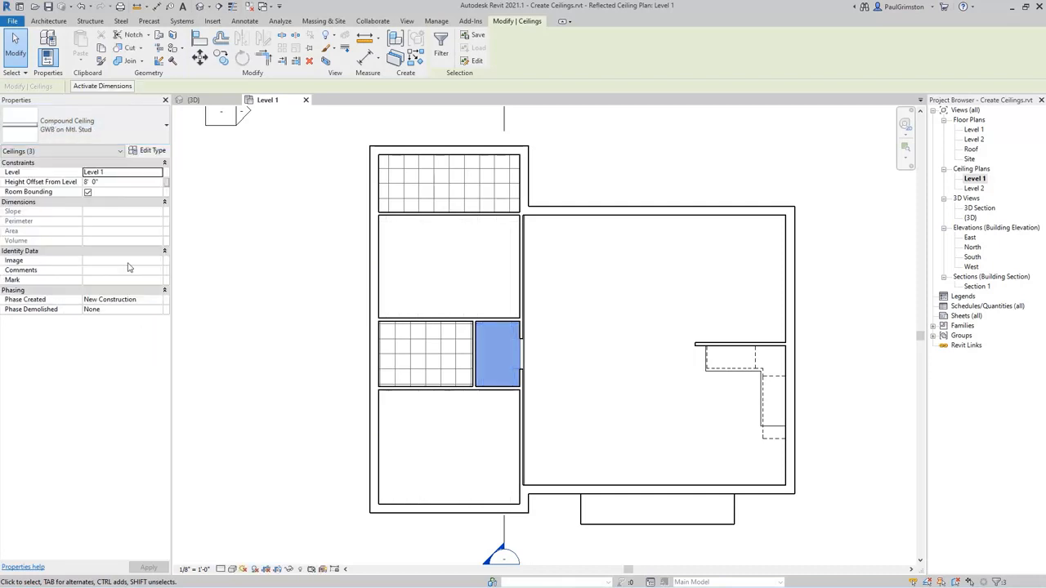
pyautogui.click(259, 296)
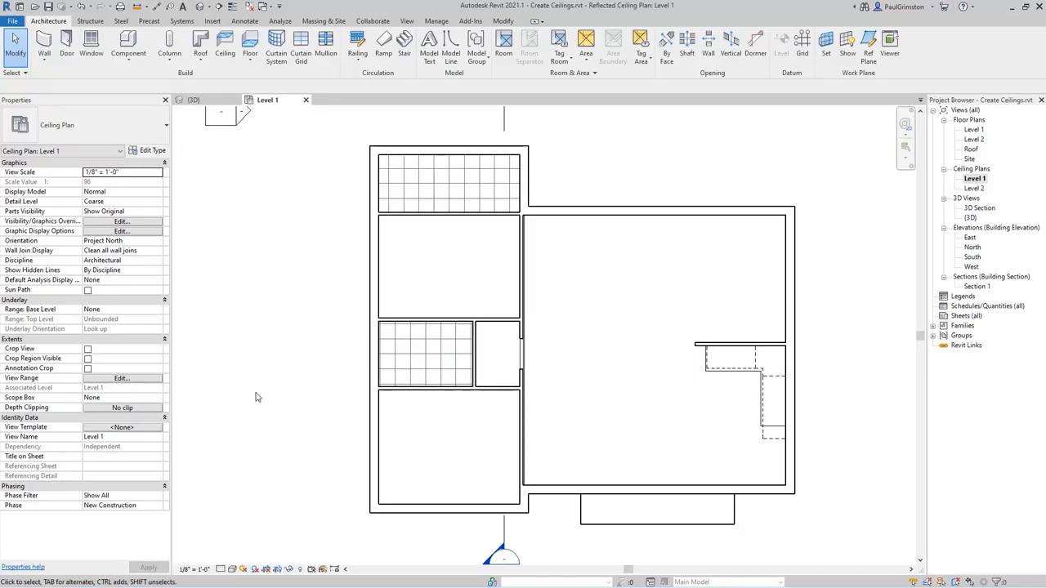
# - Duplicate the ceiling type of the gridded room beside the small room as 2' x 1' ACT System
pyautogui.click(421, 358)
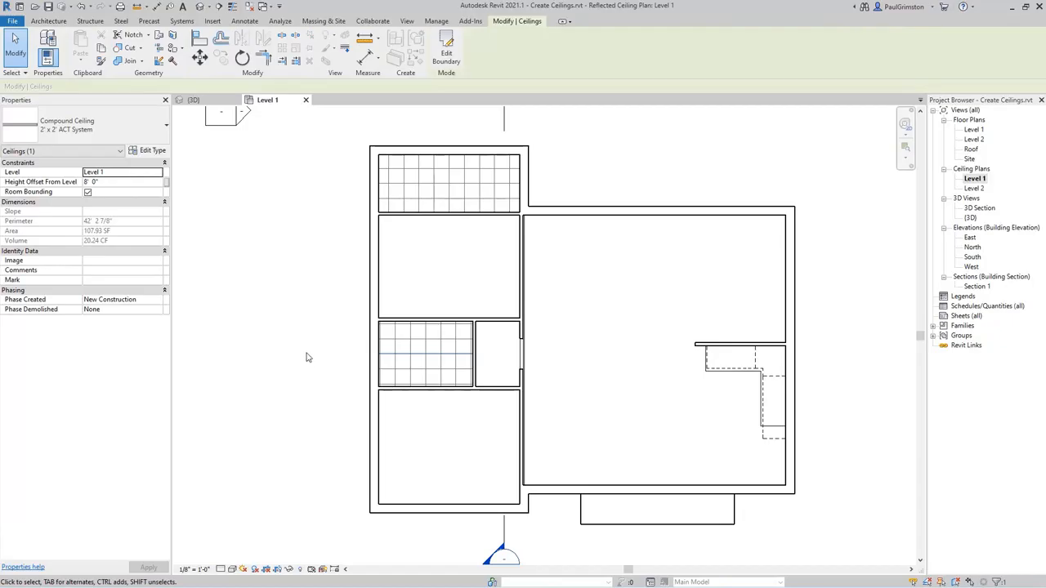
pyautogui.click(150, 152)
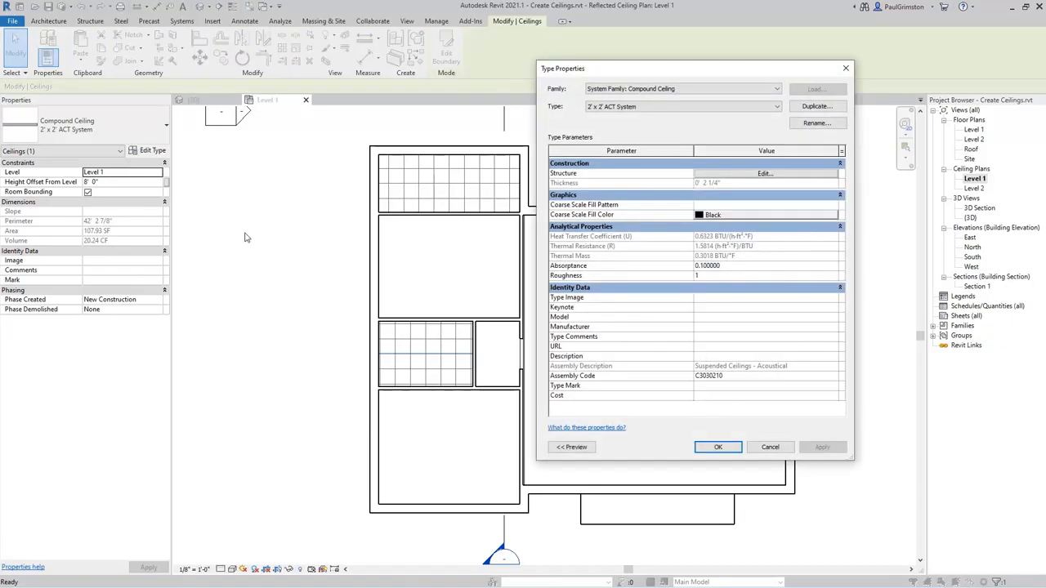
pyautogui.click(817, 106)
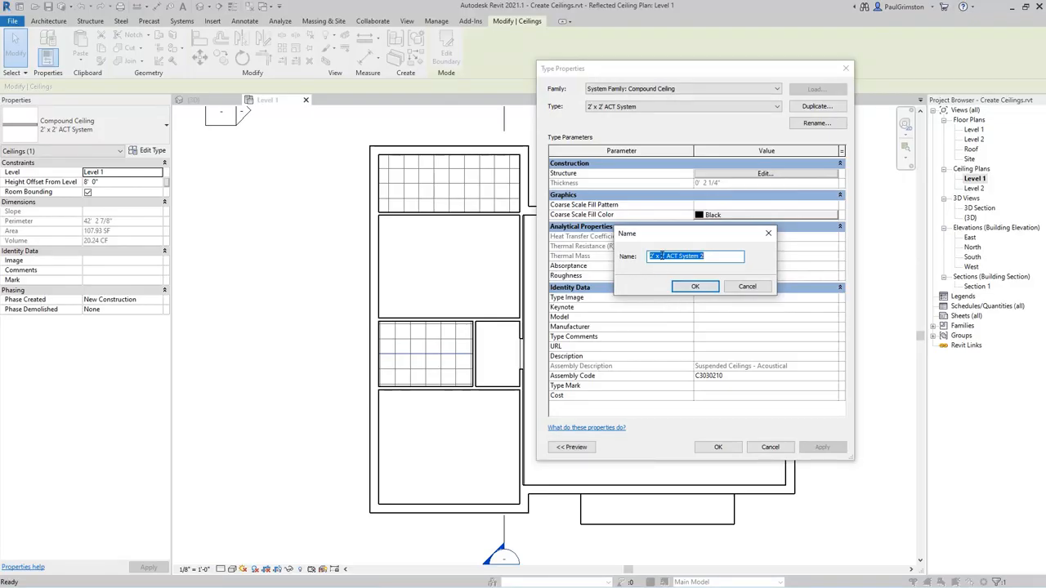
pyautogui.click(662, 255)
pyautogui.press('BackSpace')
pyautogui.write('1')
pyautogui.press('End')
pyautogui.press('BackSpace')
pyautogui.press('BackSpace')
pyautogui.click(694, 287)
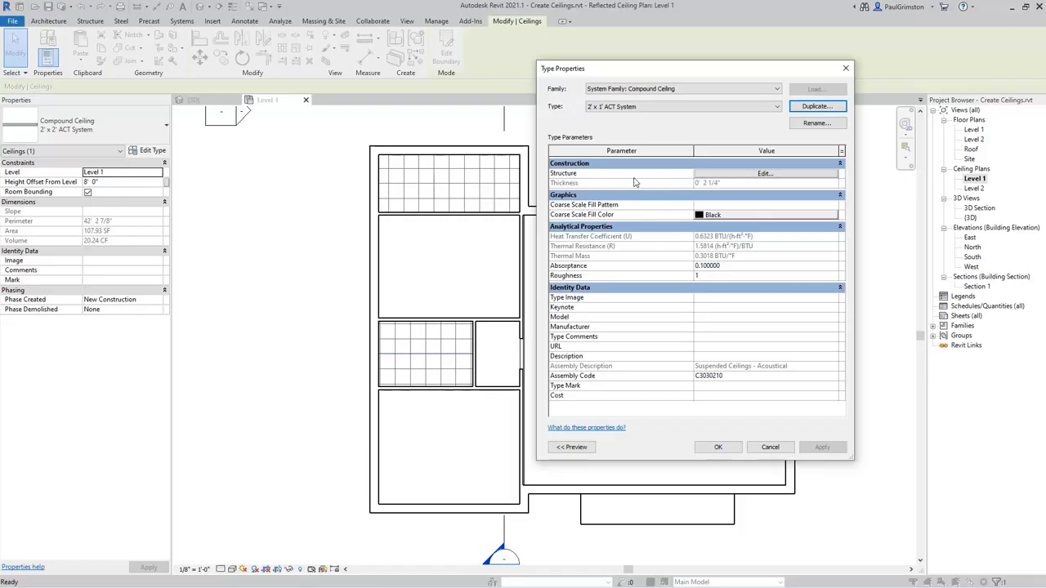
# - Set the new type's Finish 2 layer material to Acoustic Ceiling Tile 24 x 12 and apply the type to the selected ceiling
pyautogui.click(764, 174)
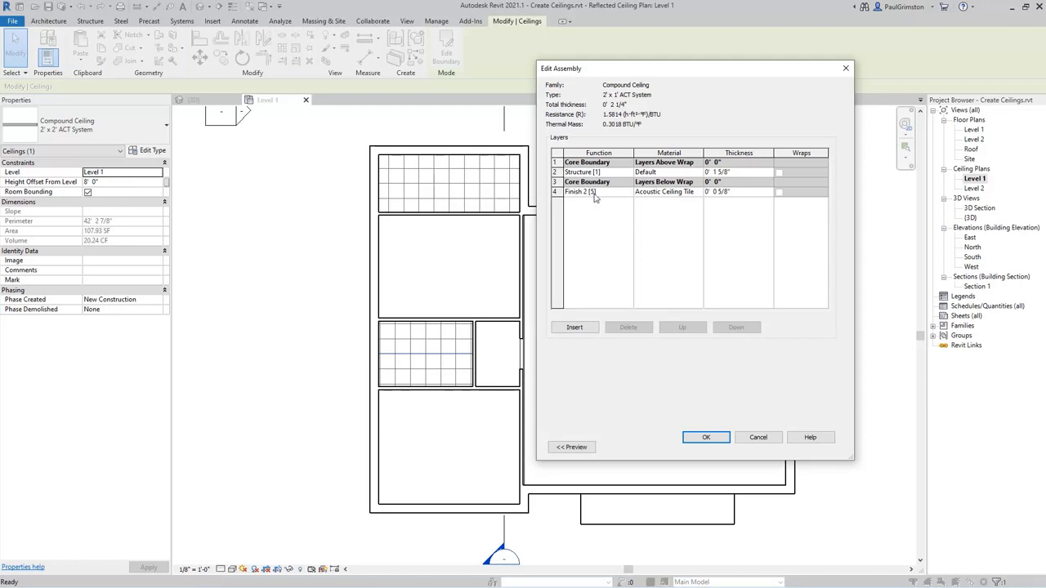
pyautogui.moveTo(704, 153); pyautogui.dragTo(737, 153)
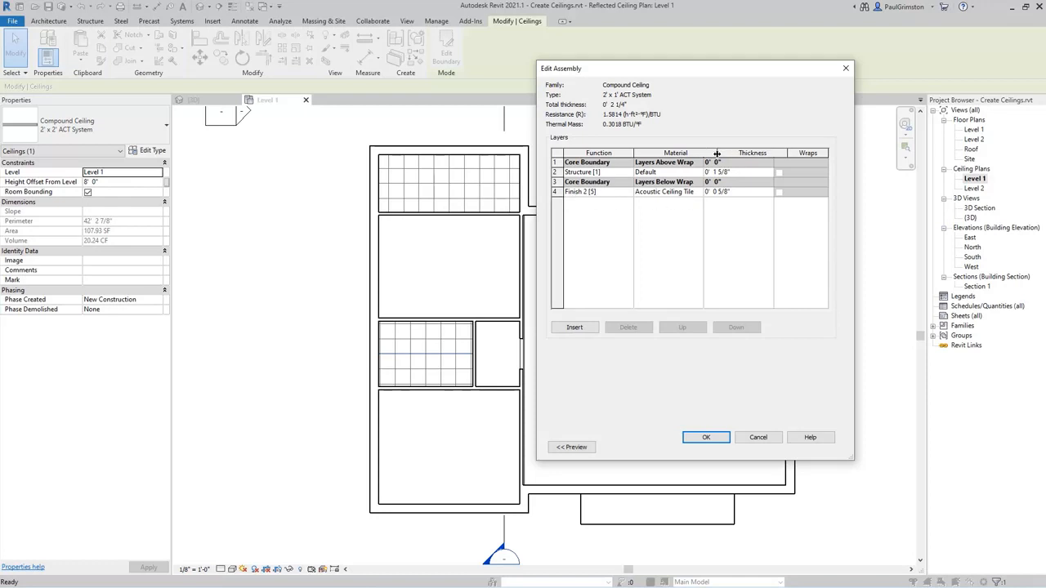
pyautogui.click(667, 193)
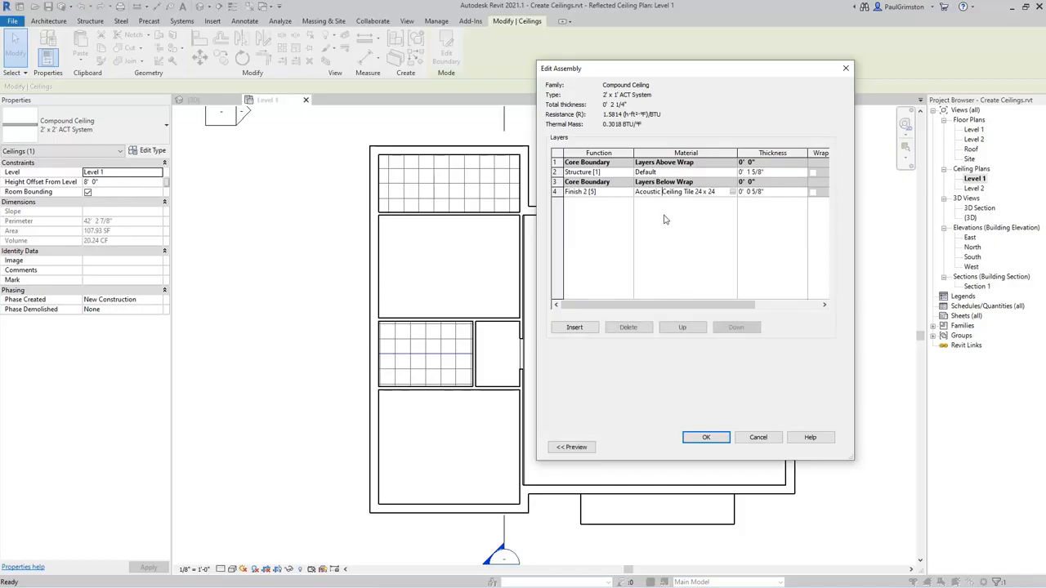
pyautogui.click(733, 192)
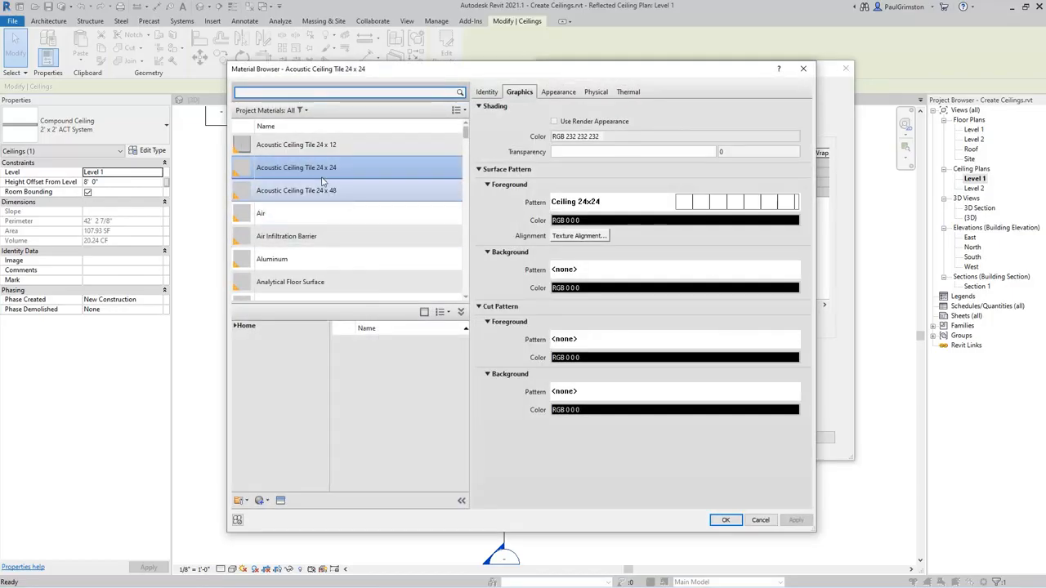
pyautogui.click(368, 147)
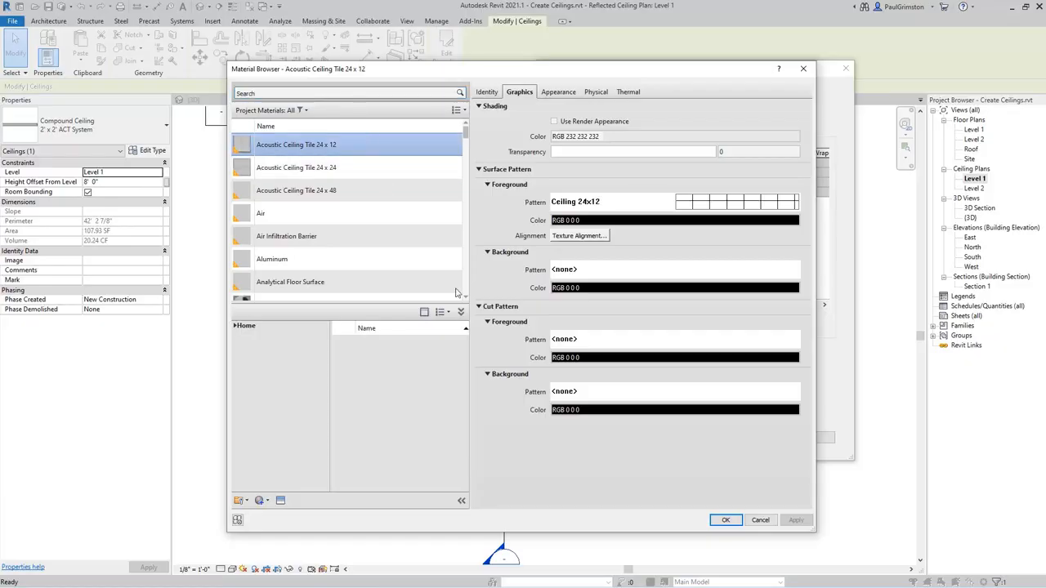
pyautogui.click(726, 521)
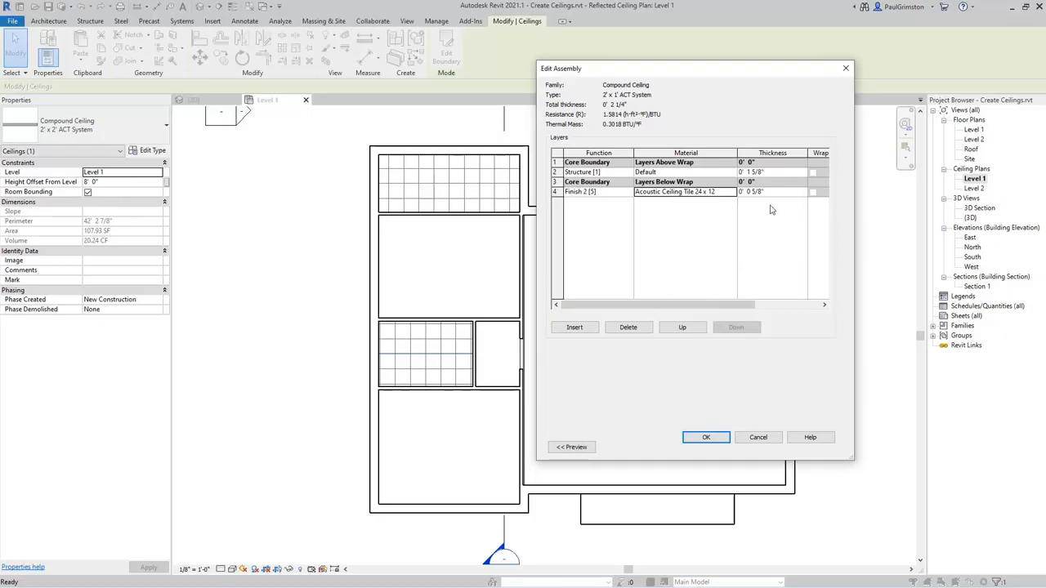
pyautogui.click(705, 437)
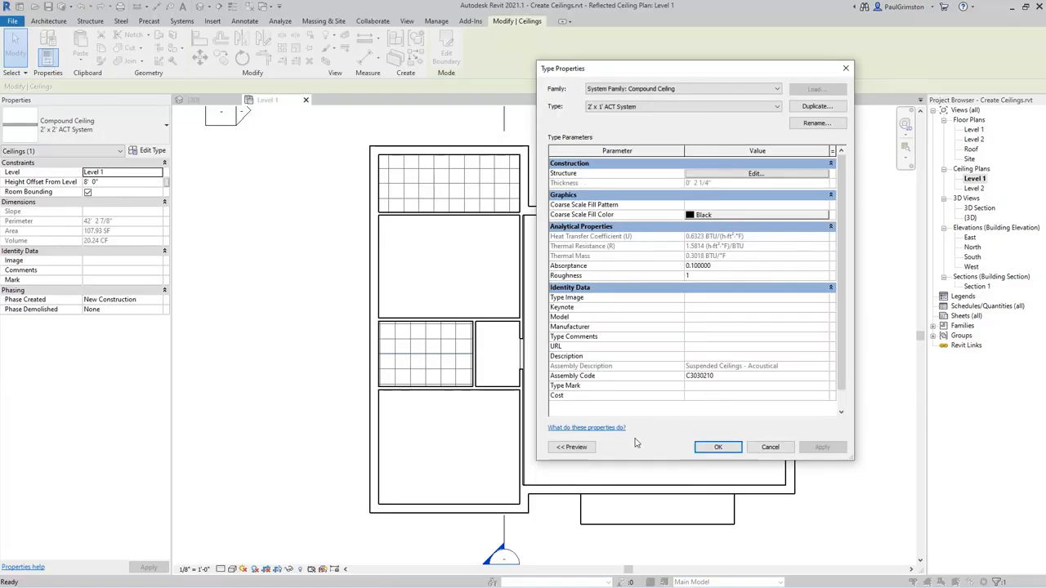
pyautogui.click(720, 447)
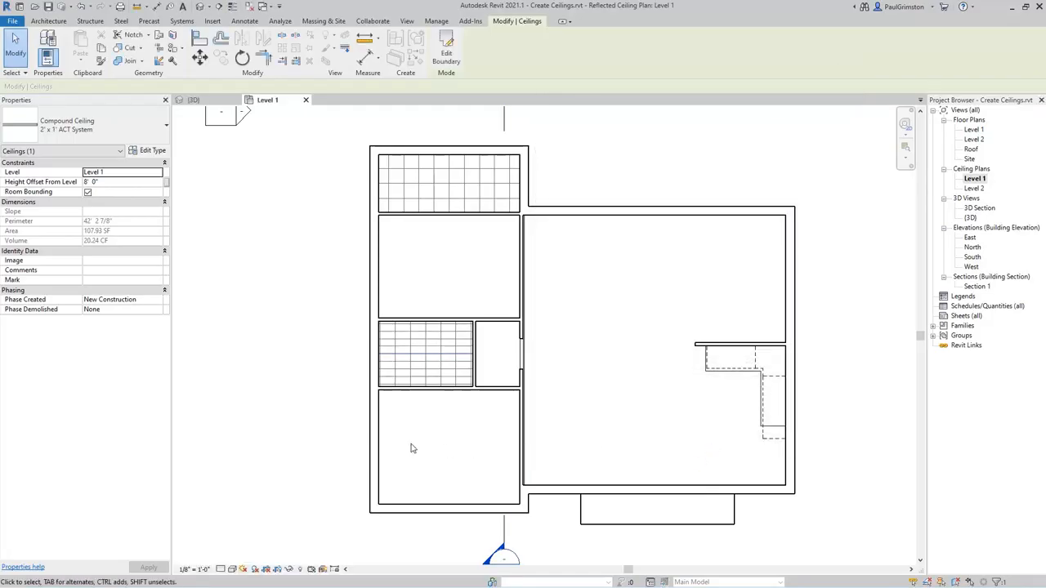
# - Change the ceiling in the uppermost room of the wing to the 2' x 1' ACT System type
pyautogui.click(439, 185)
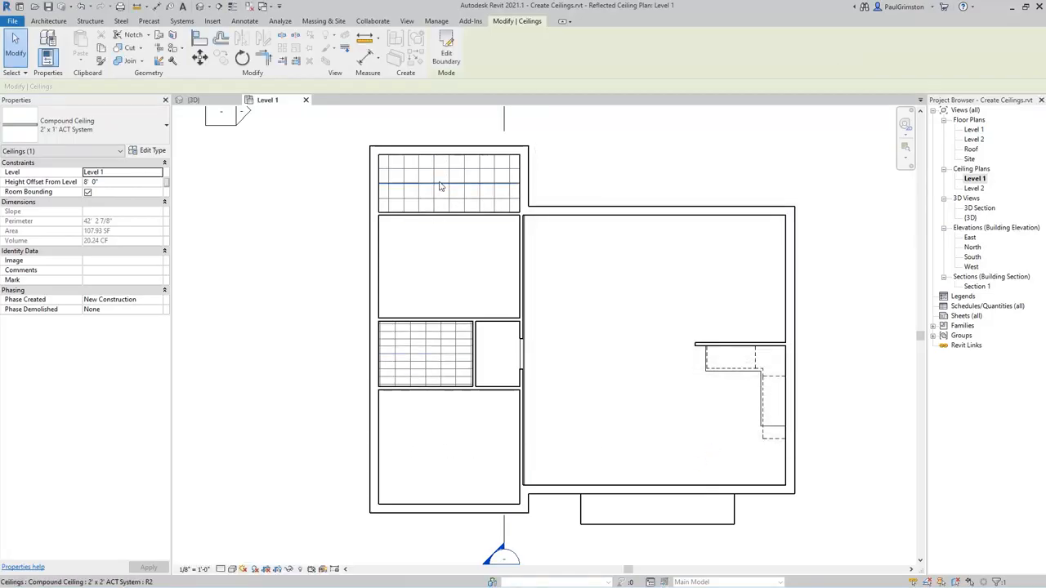
pyautogui.click(139, 131)
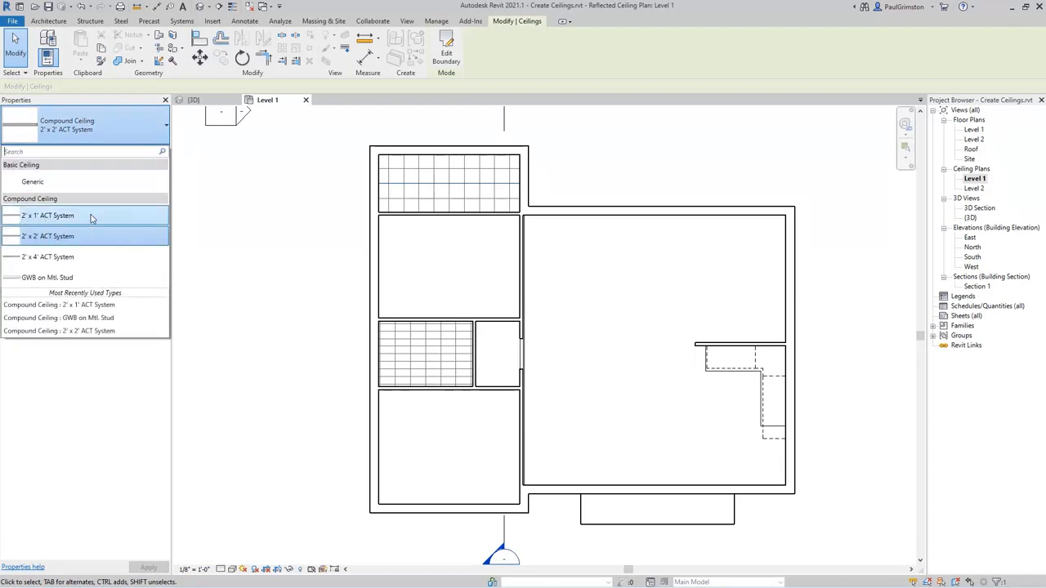
pyautogui.click(47, 215)
pyautogui.click(296, 208)
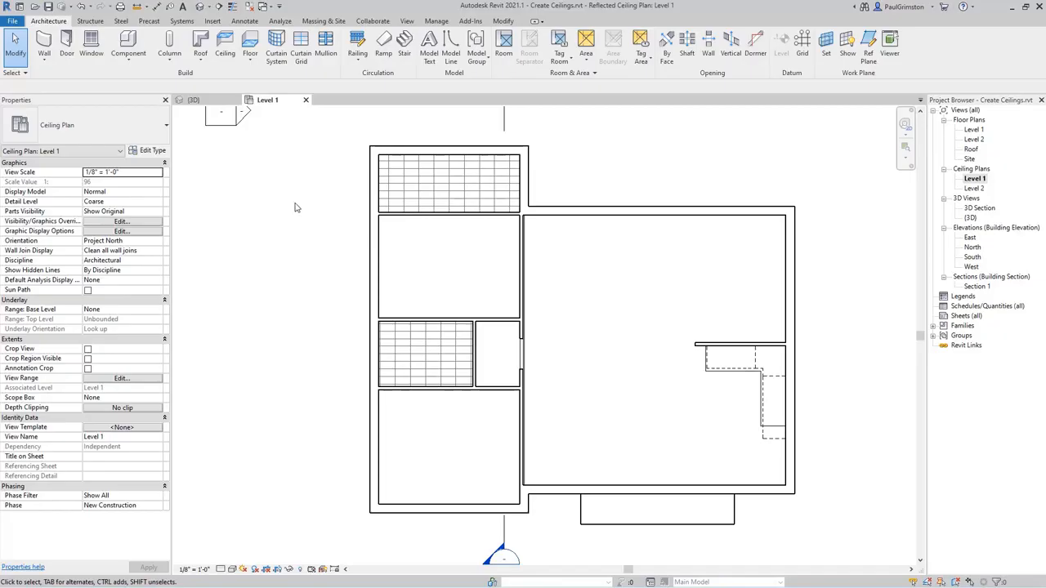
# - Rotate the tile grid of the ceiling beside the small room by 90 degrees about the midpoint of its middle horizontal gridline
pyautogui.scroll(4, 424, 358)
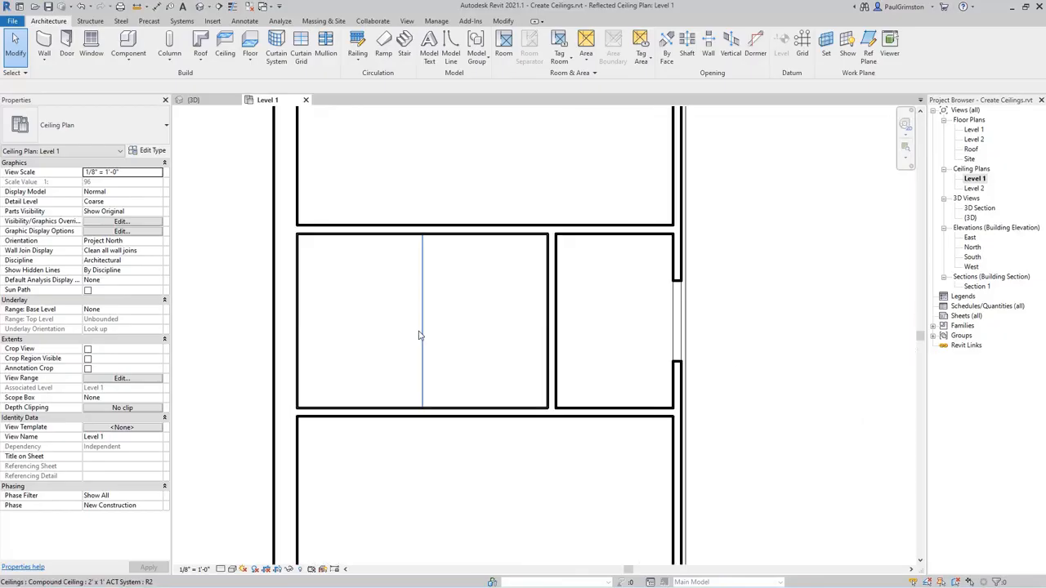
pyautogui.click(410, 325)
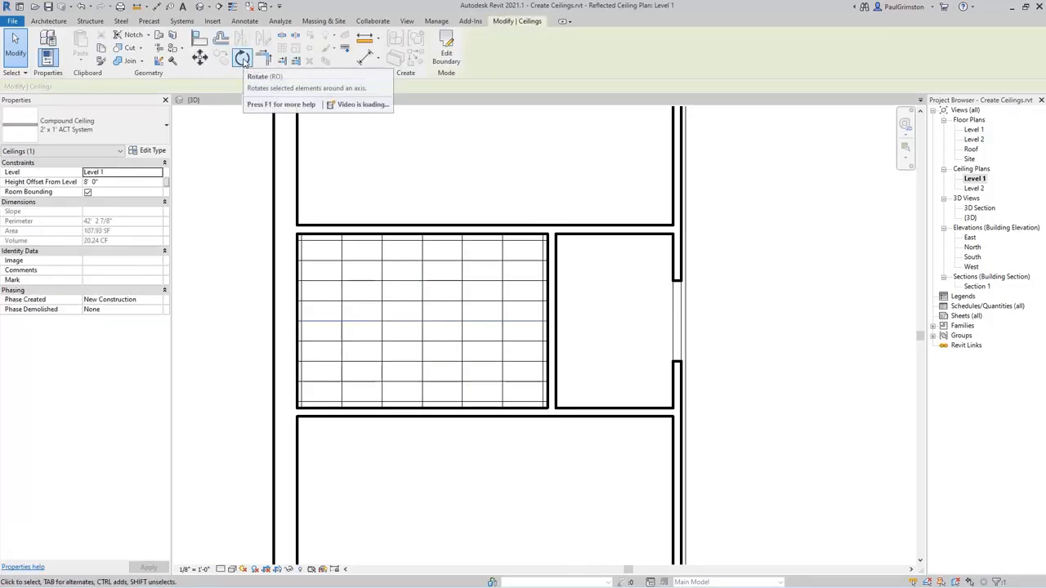
pyautogui.click(242, 59)
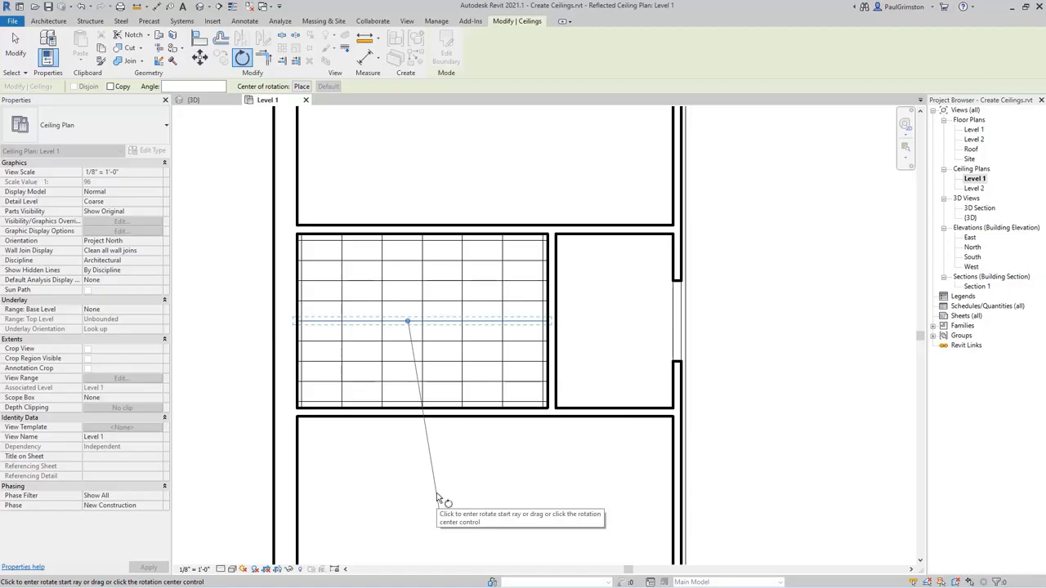
pyautogui.click(301, 86)
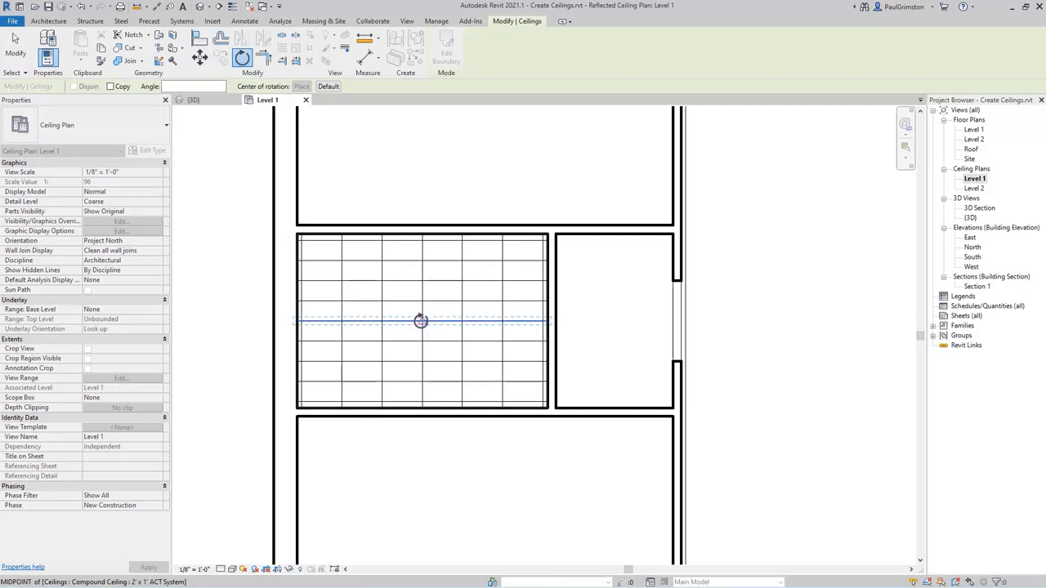
pyautogui.click(420, 321)
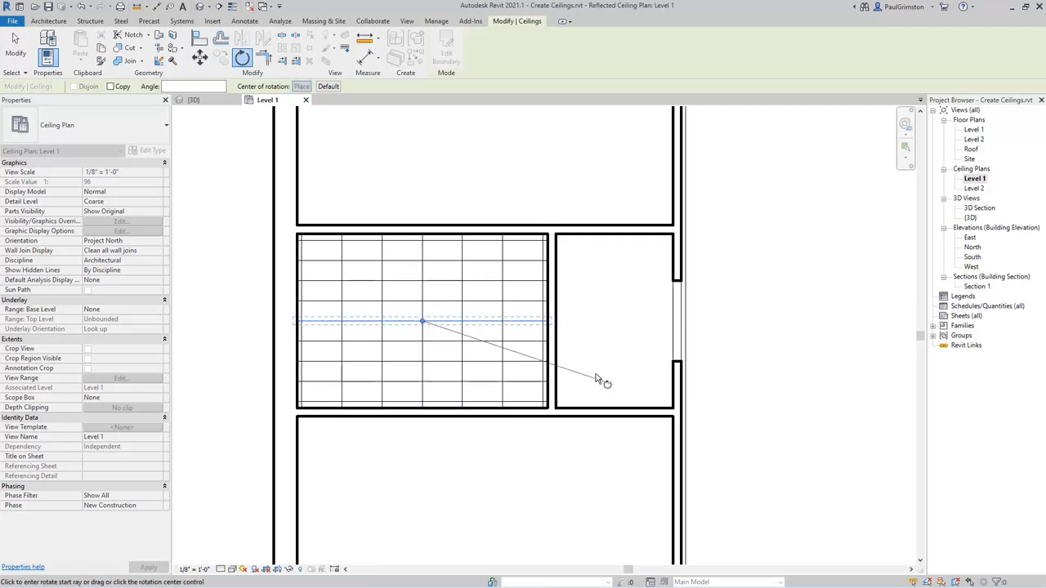
pyautogui.click(602, 321)
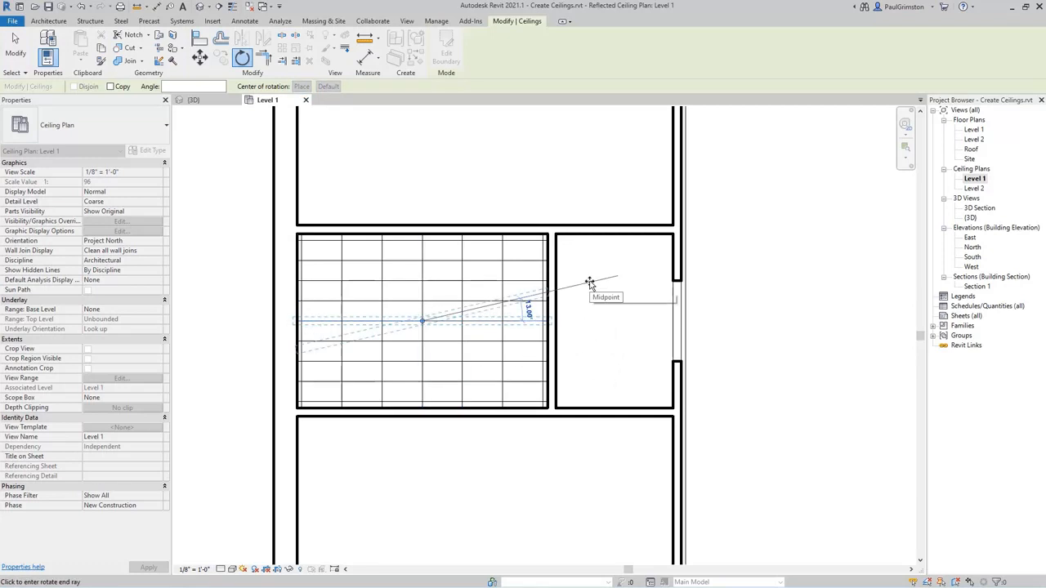
pyautogui.write('90')
pyautogui.press('Return')
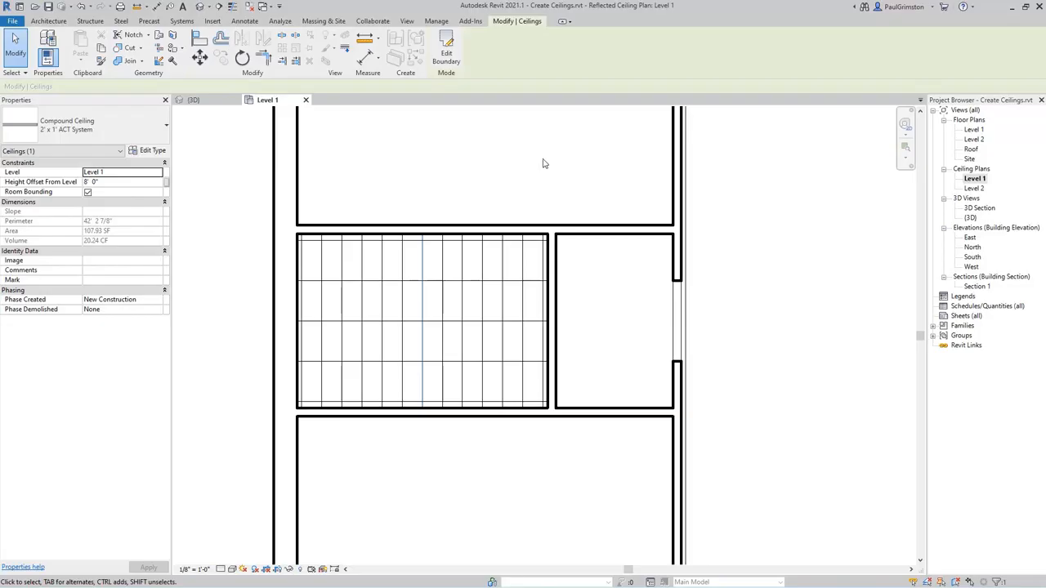
# - Rotate the uppermost room's ceiling grid 90 degrees, with the rotation center at the midpoint of its selected horizontal gridline
pyautogui.scroll(1, 543, 164)
pyautogui.moveTo(543, 163); pyautogui.dragTo(548, 587, button='middle')
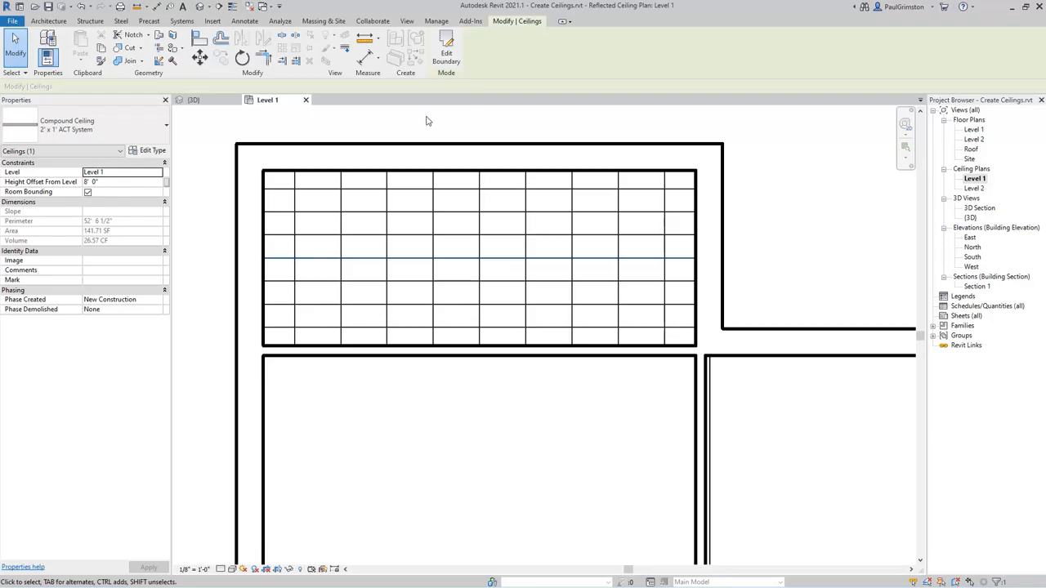
pyautogui.click(243, 59)
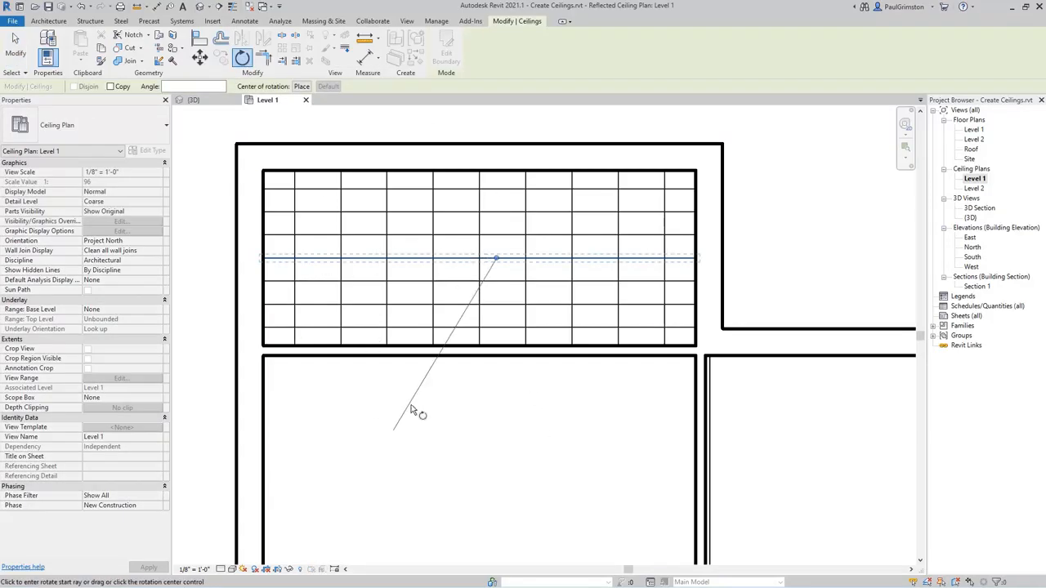
pyautogui.click(301, 86)
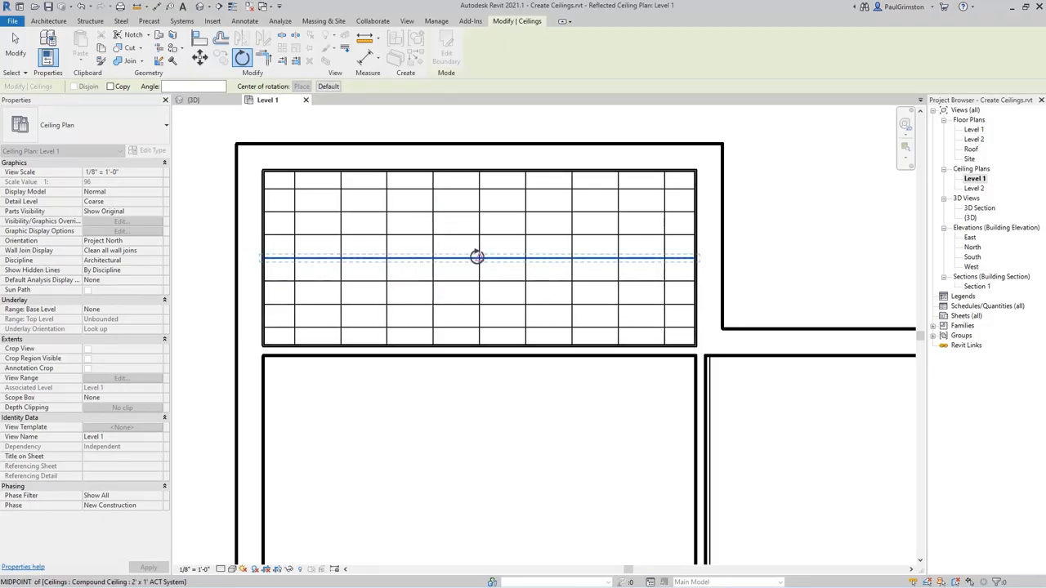
pyautogui.click(480, 258)
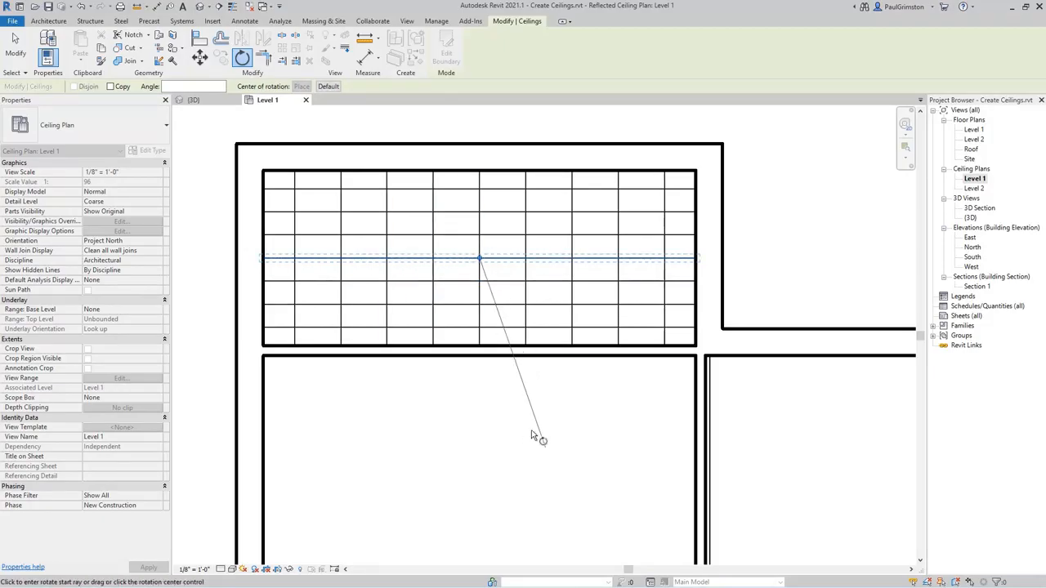
pyautogui.click(489, 470)
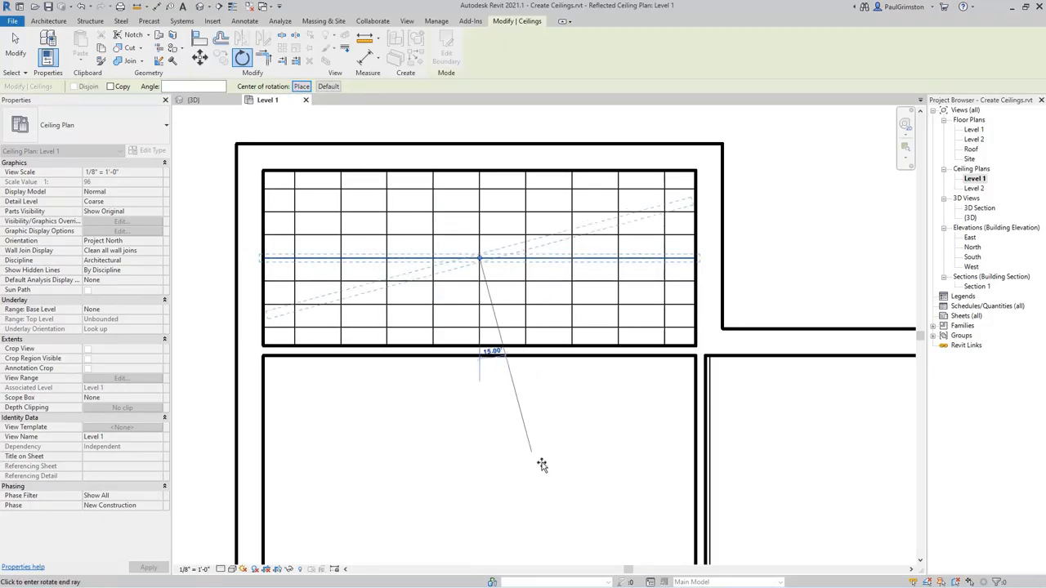
pyautogui.click(603, 439)
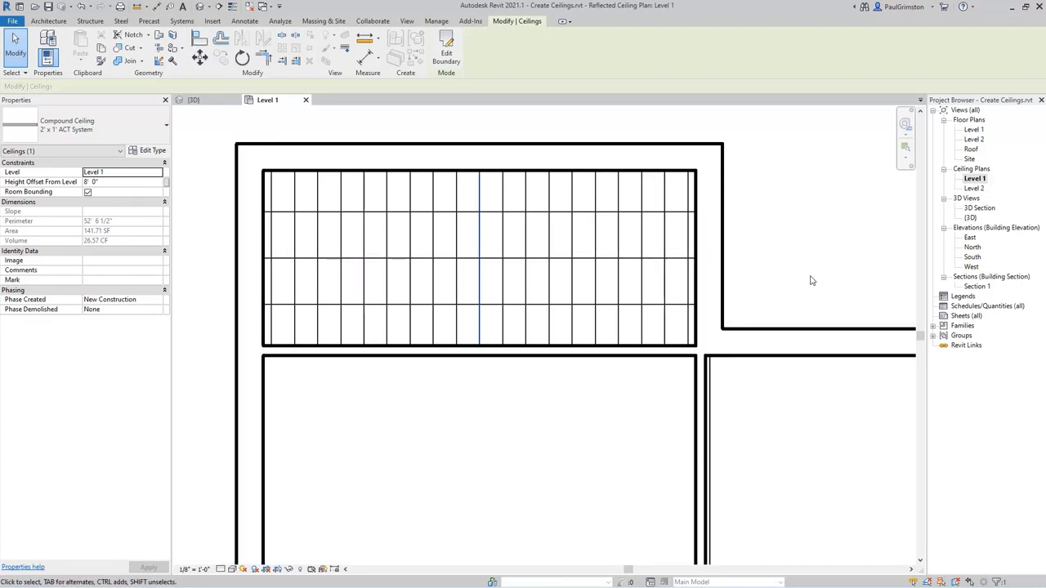
# - Move the uppermost room's ceiling grid upward by 1 foot using one of its horizontal gridlines
pyautogui.click(375, 259)
pyautogui.click(199, 60)
pyautogui.click(455, 420)
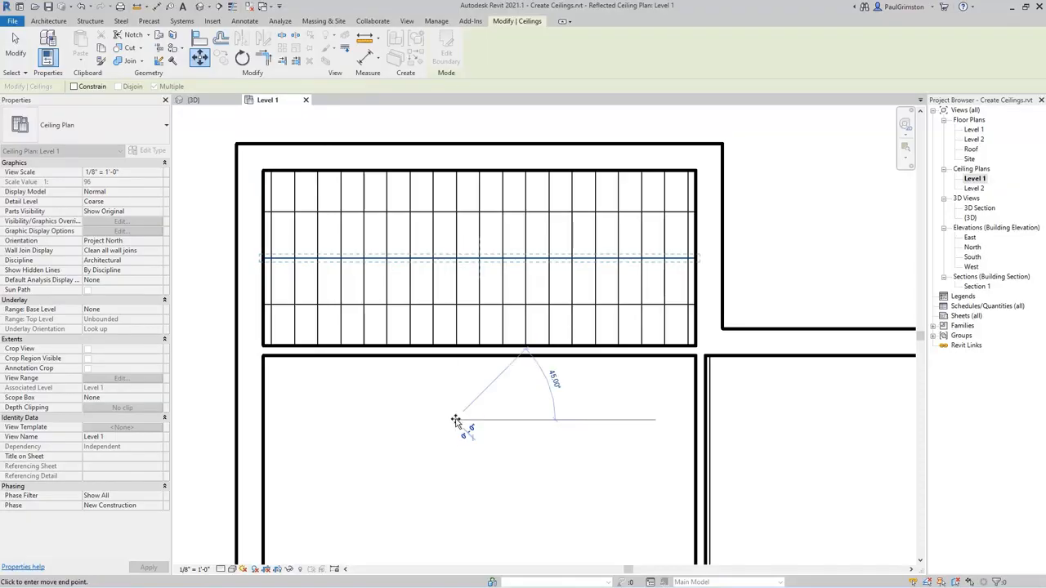
pyautogui.write('1')
pyautogui.press('Return')
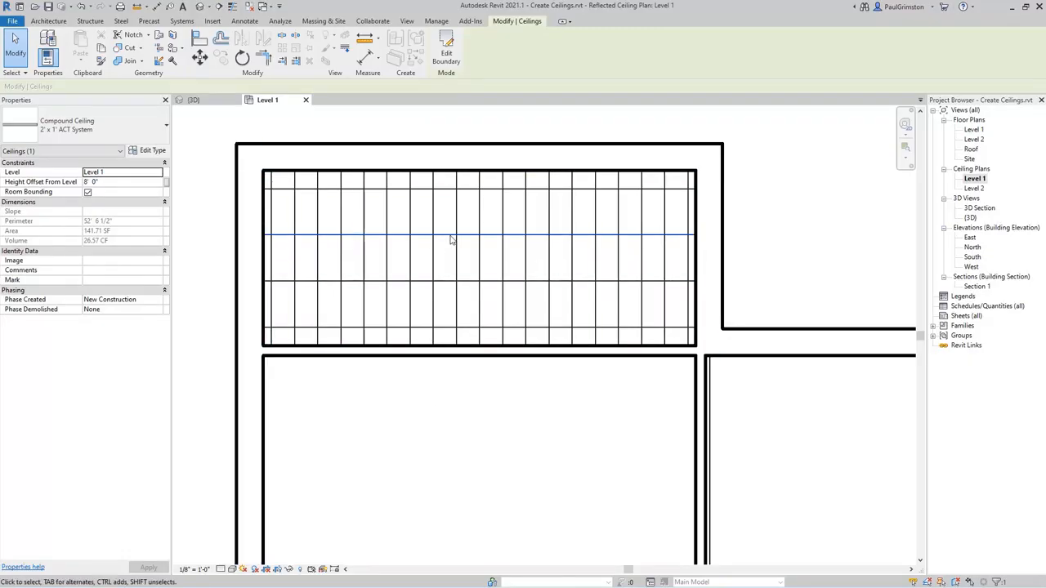
pyautogui.click(210, 270)
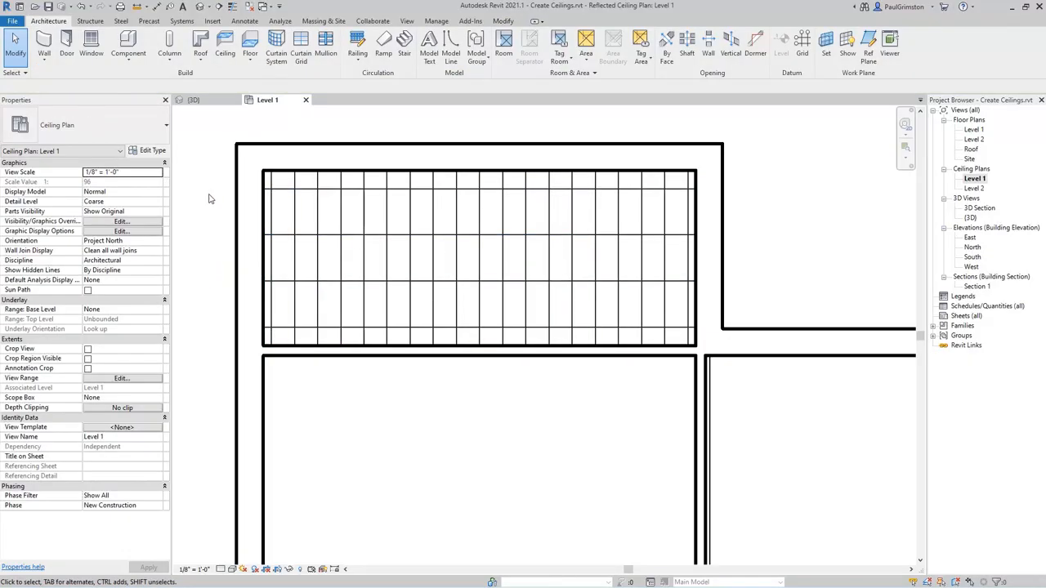
# - In the 3D Section view, set the Height Offset From Level of the three GWB on Mtl. Stud ceilings to 9' 6"
pyautogui.scroll(-5, 490, 168)
pyautogui.scroll(2, 469, 226)
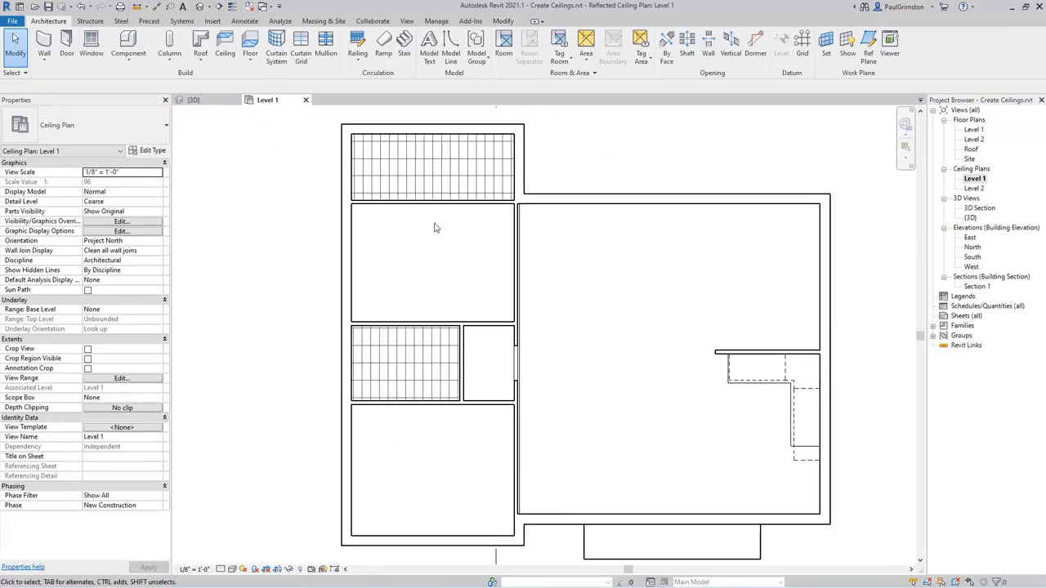
pyautogui.click(980, 208)
pyautogui.doubleClick(980, 208)
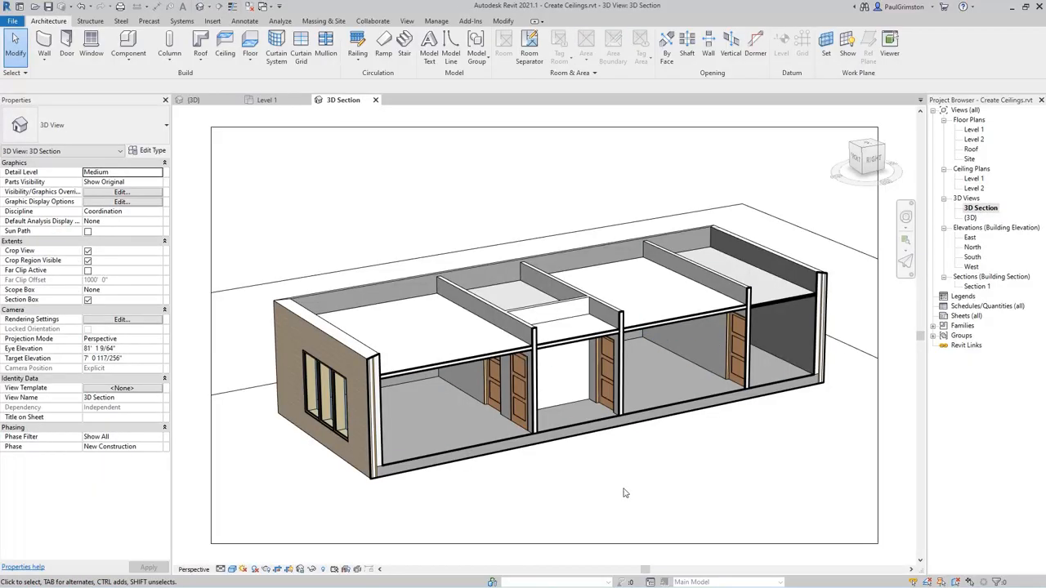
pyautogui.click(452, 373)
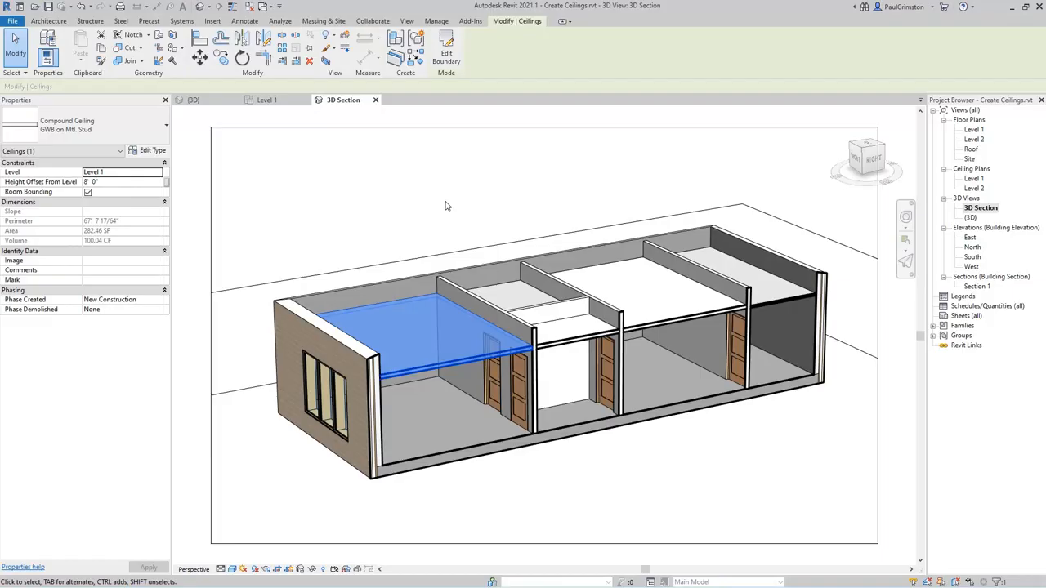
pyautogui.keyDown('ctrl'); pyautogui.click(580, 325); pyautogui.keyUp('ctrl')
pyautogui.keyDown('ctrl'); pyautogui.click(652, 321); pyautogui.keyUp('ctrl')
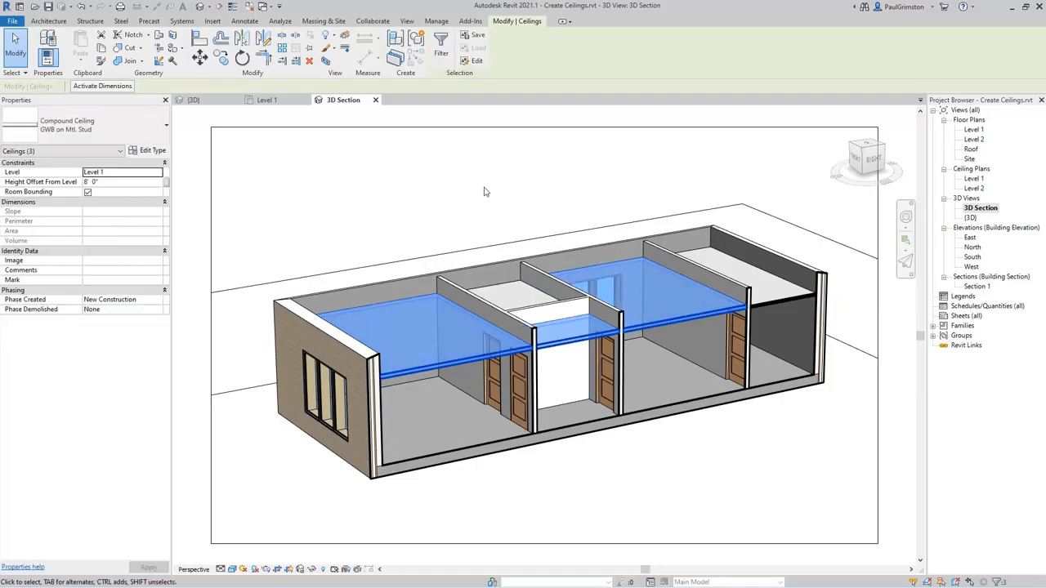
pyautogui.click(126, 181)
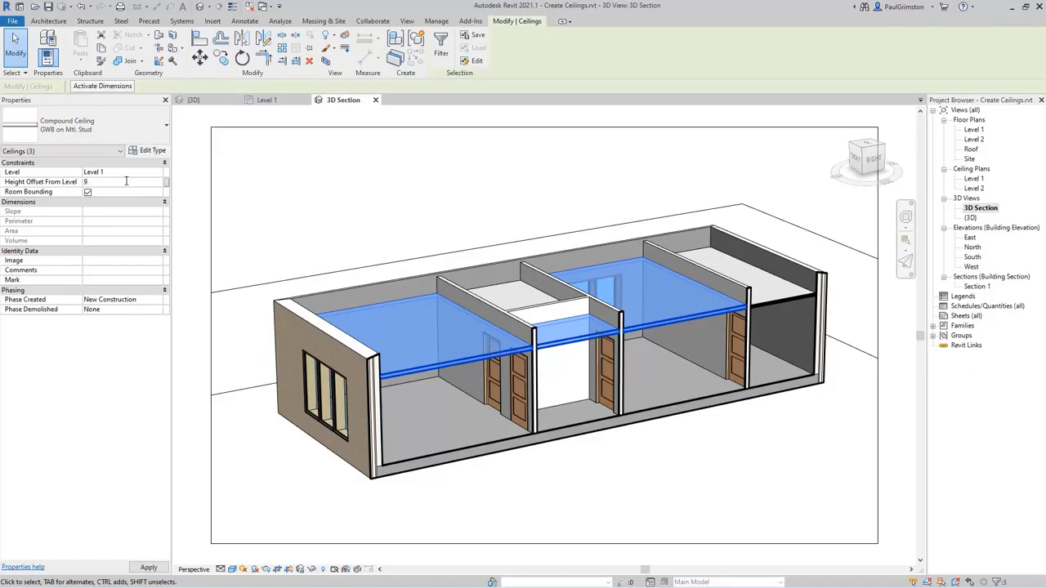
pyautogui.press('Return')
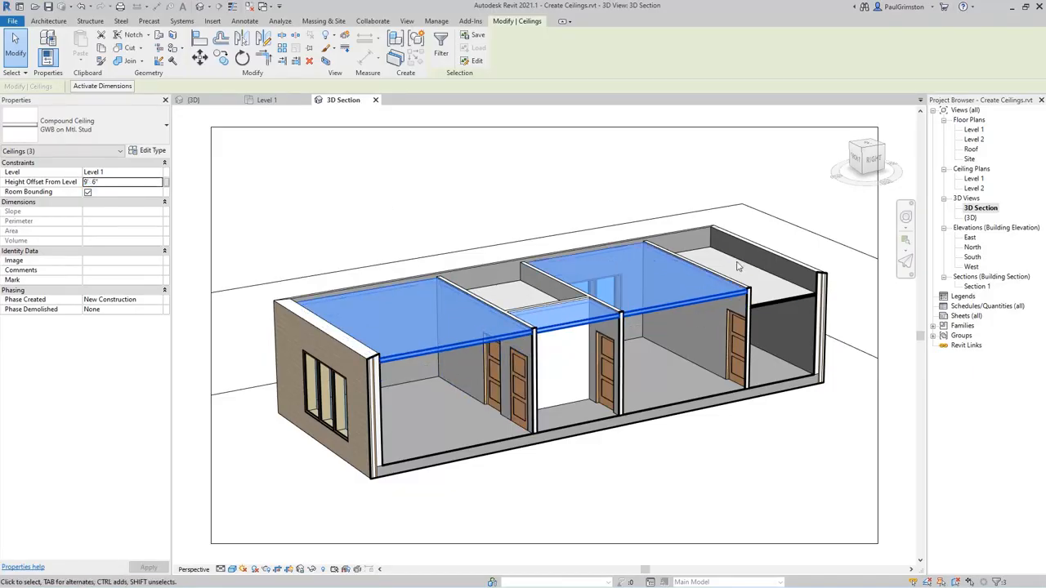
pyautogui.click(523, 215)
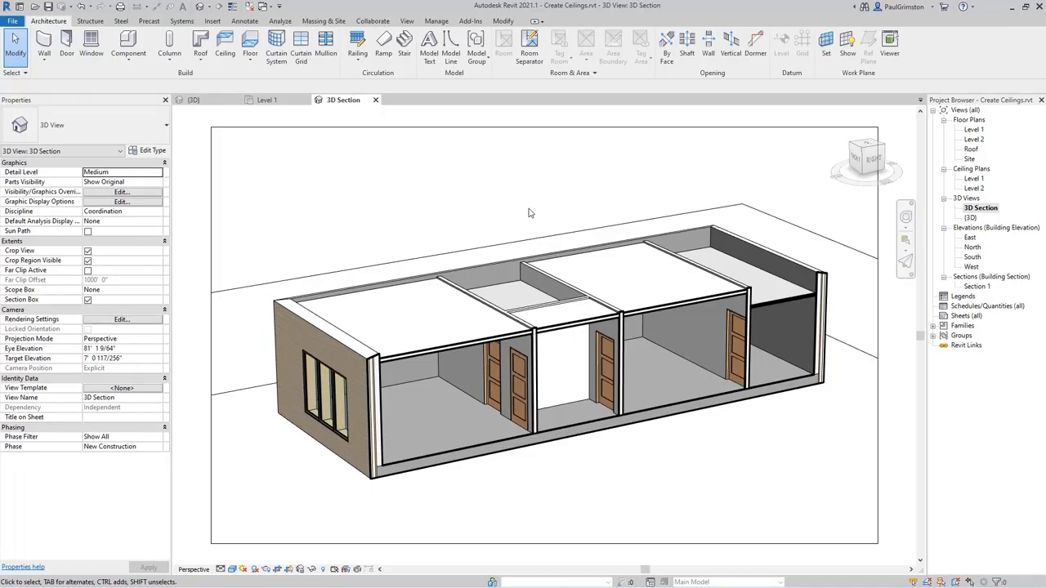
# - On the Level 1 ceiling plan, place two Troffer Light - 2x2 Parabolic 2'x2'(2 Lamp) - 120V fixtures in the gridded room beside the small room
pyautogui.click(264, 99)
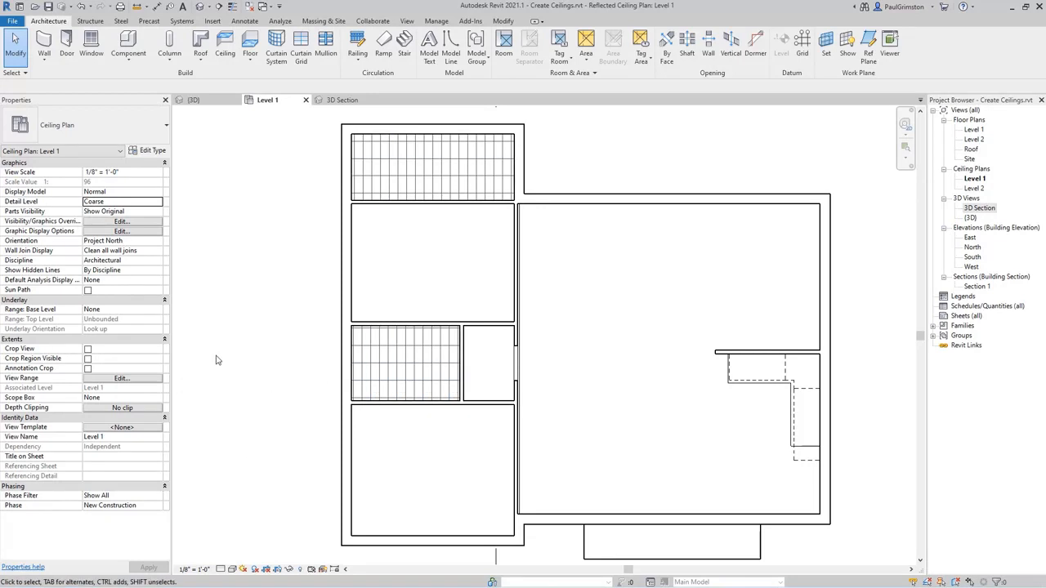
pyautogui.click(131, 45)
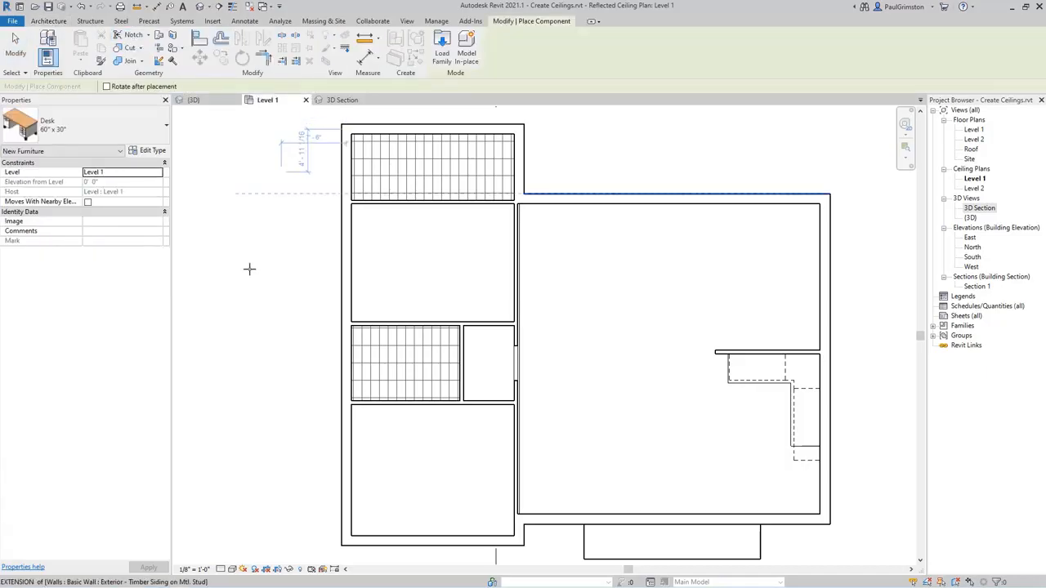
pyautogui.click(138, 135)
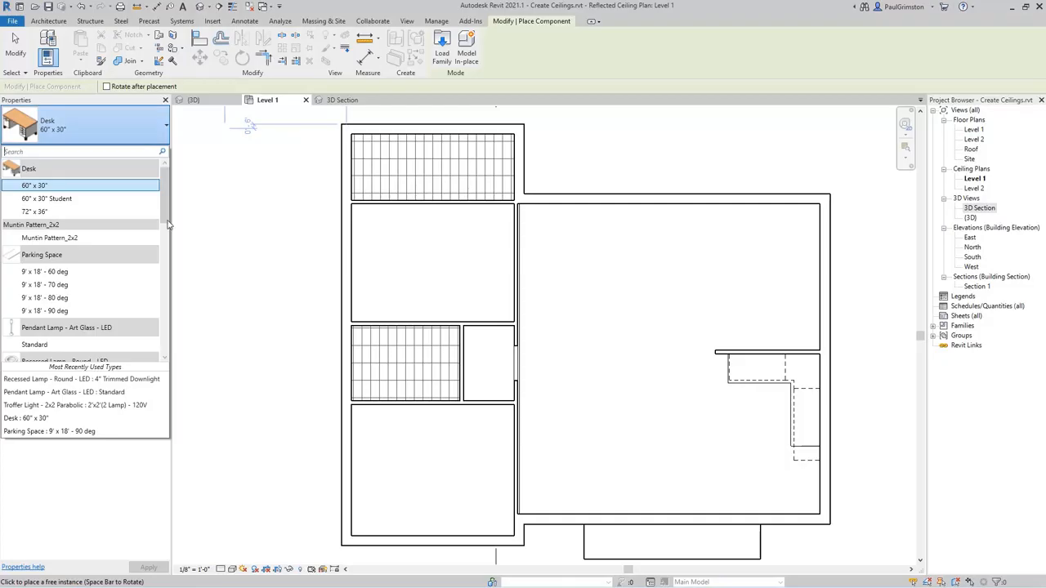
pyautogui.scroll(-10, 155, 335)
pyautogui.scroll(-2, 155, 335)
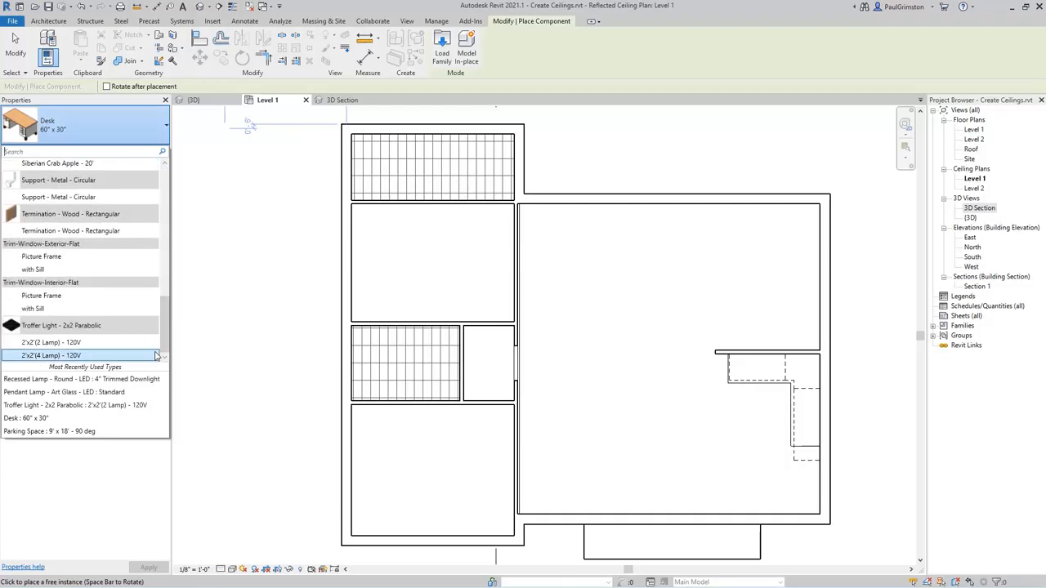
pyautogui.click(73, 343)
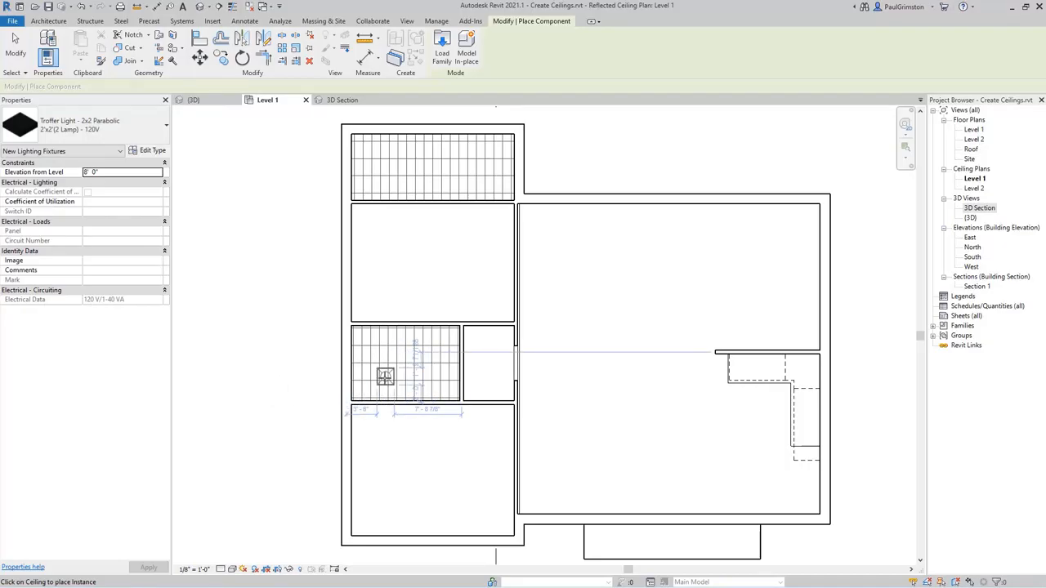
pyautogui.scroll(5, 384, 376)
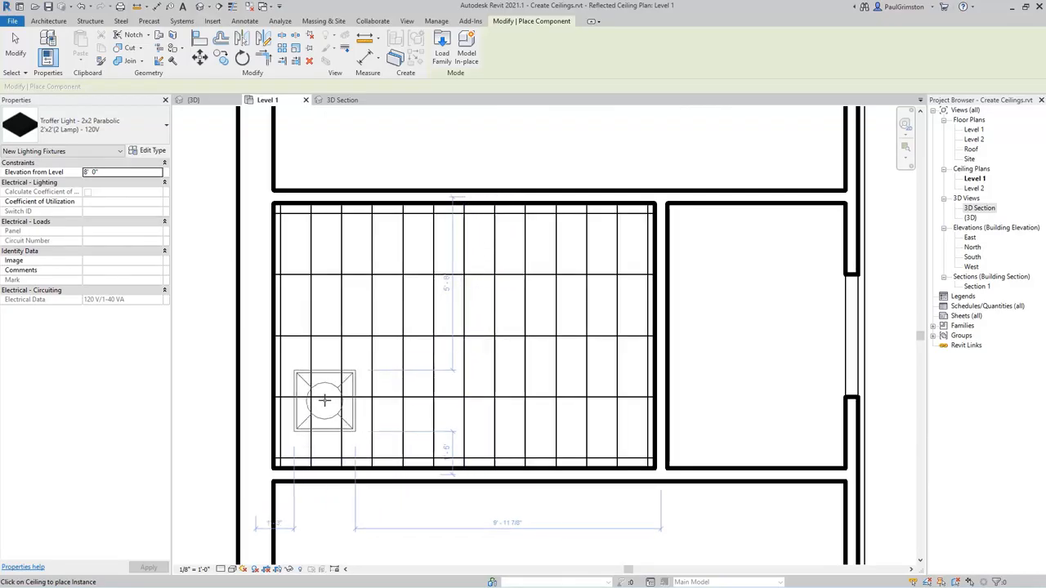
pyautogui.click(354, 383)
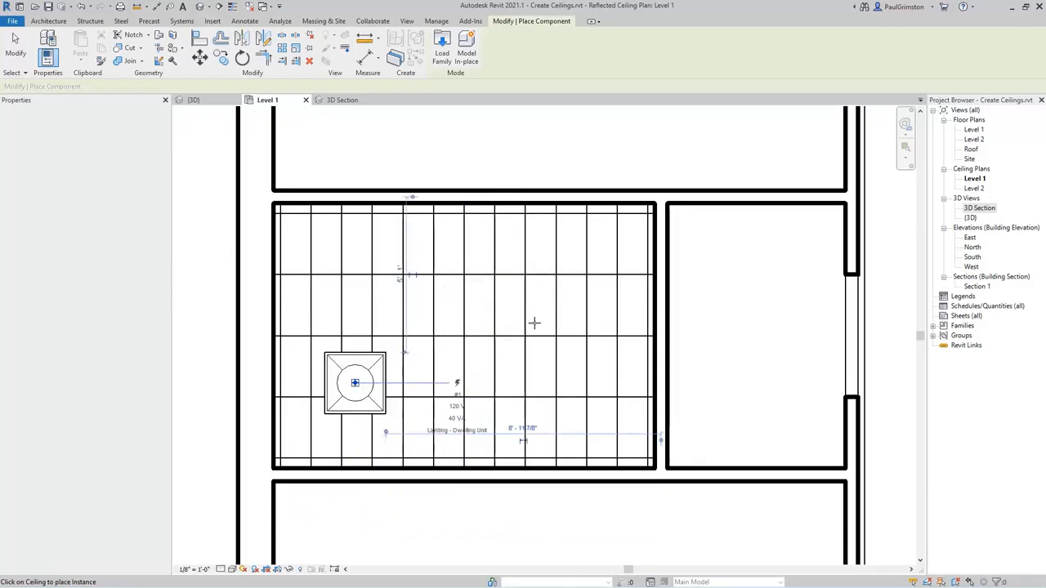
pyautogui.click(586, 282)
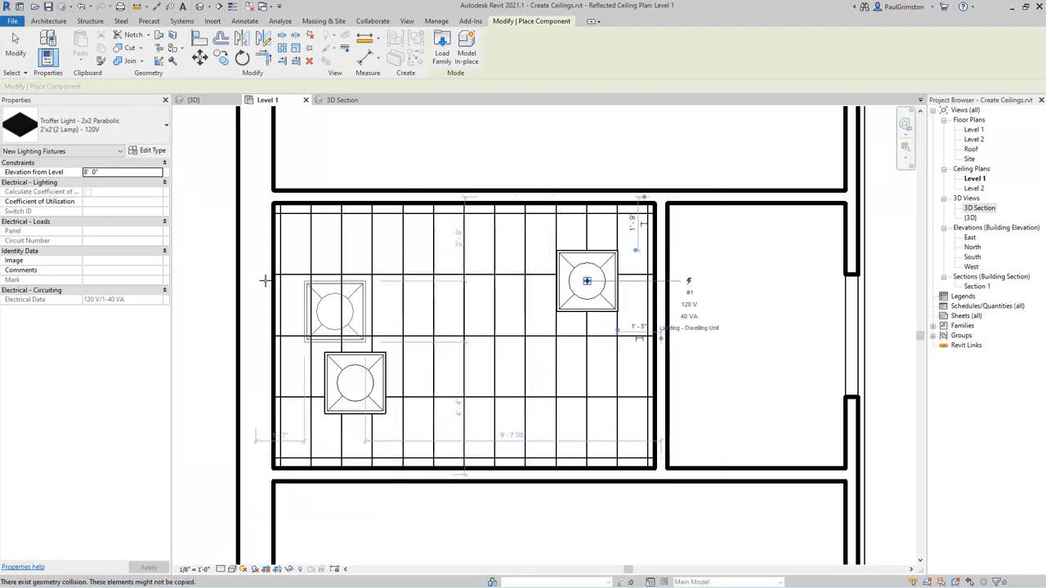
# - Align the left and top edges of the lower-left troffer light with the nearest vertical and horizontal ceiling gridlines
pyautogui.click(199, 37)
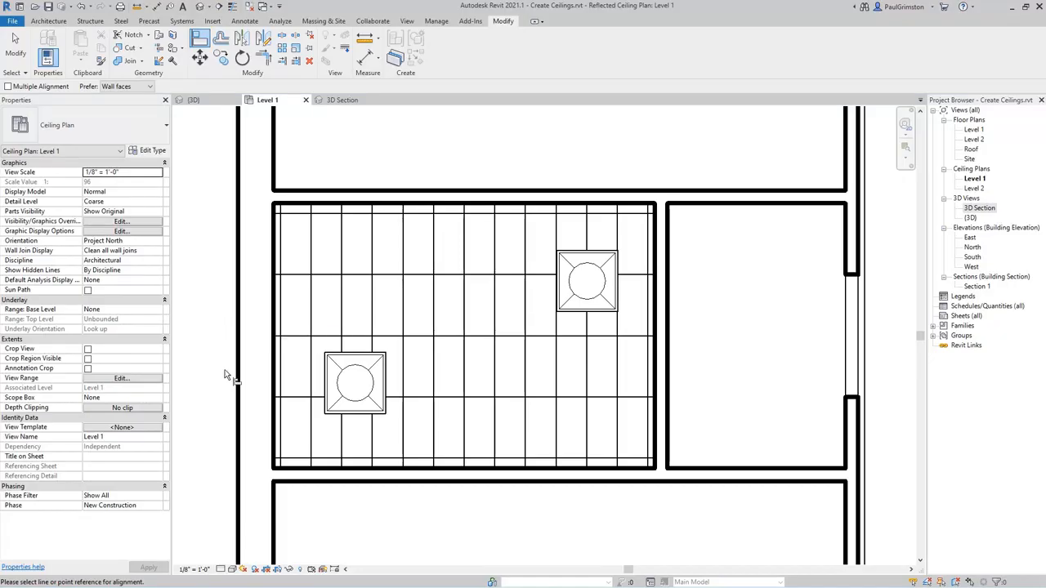
pyautogui.click(311, 362)
pyautogui.click(325, 384)
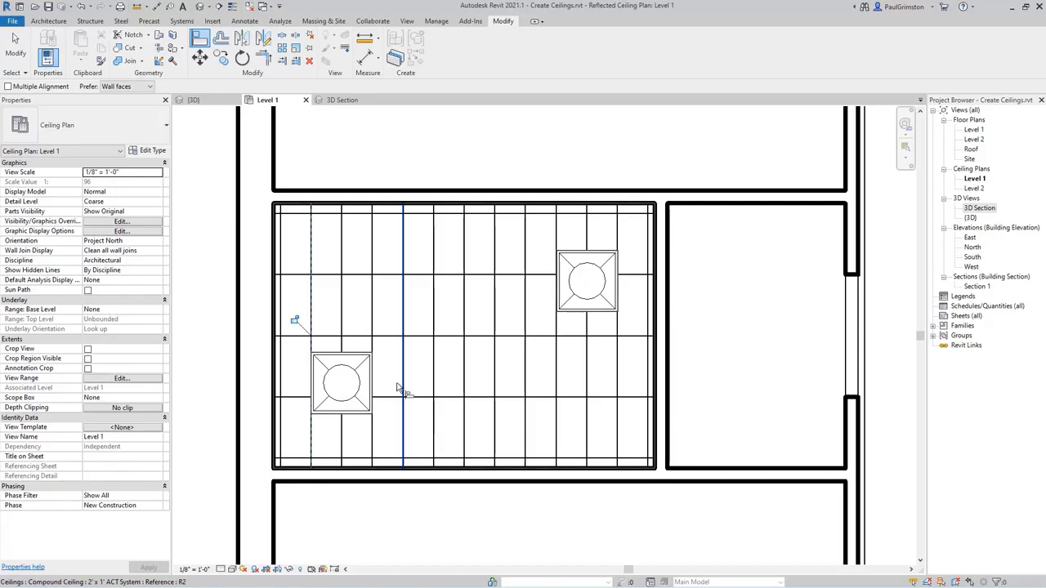
pyautogui.click(354, 345)
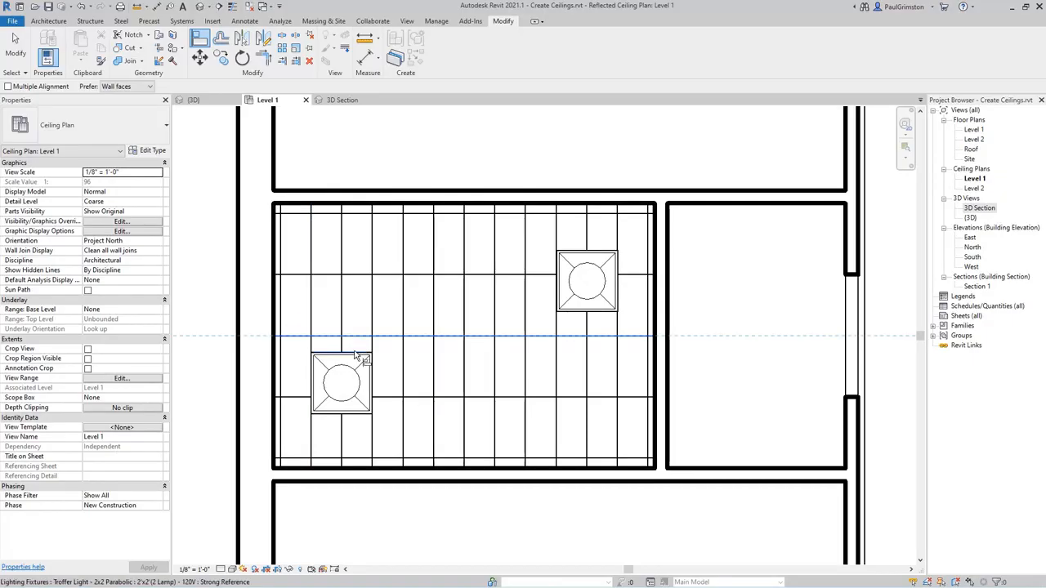
pyautogui.click(355, 353)
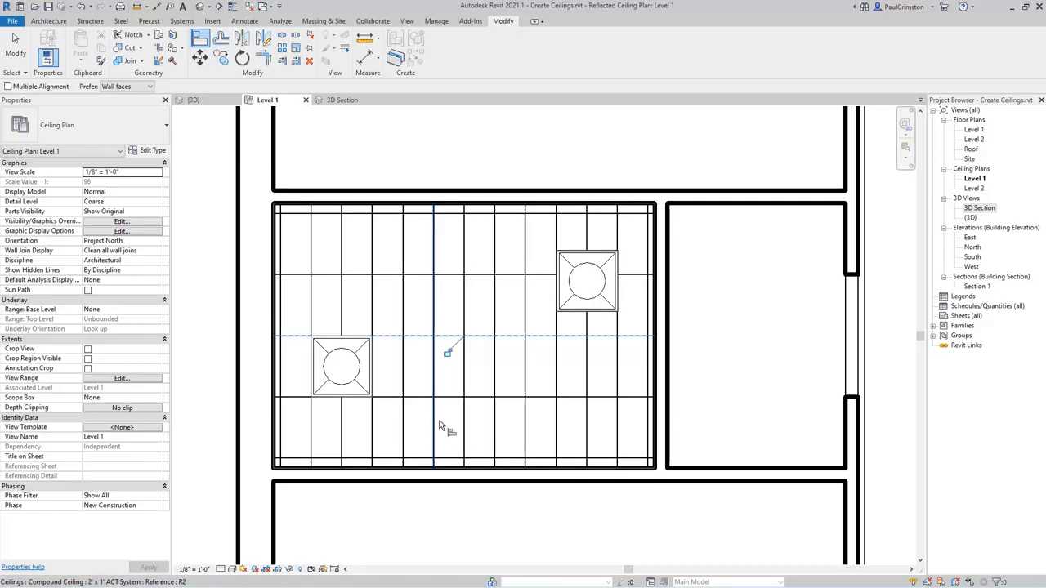
# - Align the bottom and right edges of the upper-right troffer light with the adjacent horizontal and vertical ceiling gridlines
pyautogui.click(605, 336)
pyautogui.click(604, 311)
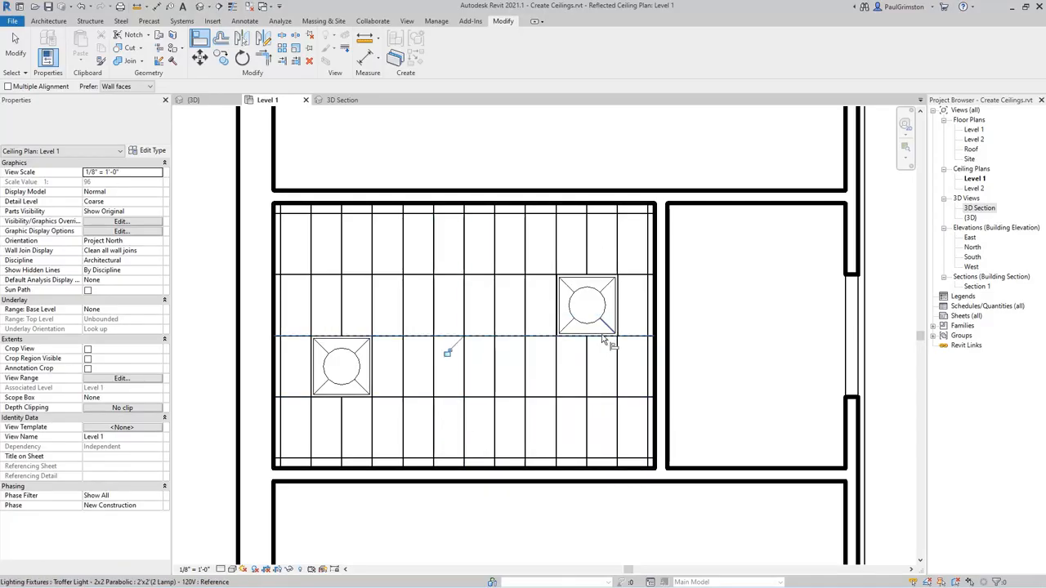
pyautogui.click(618, 248)
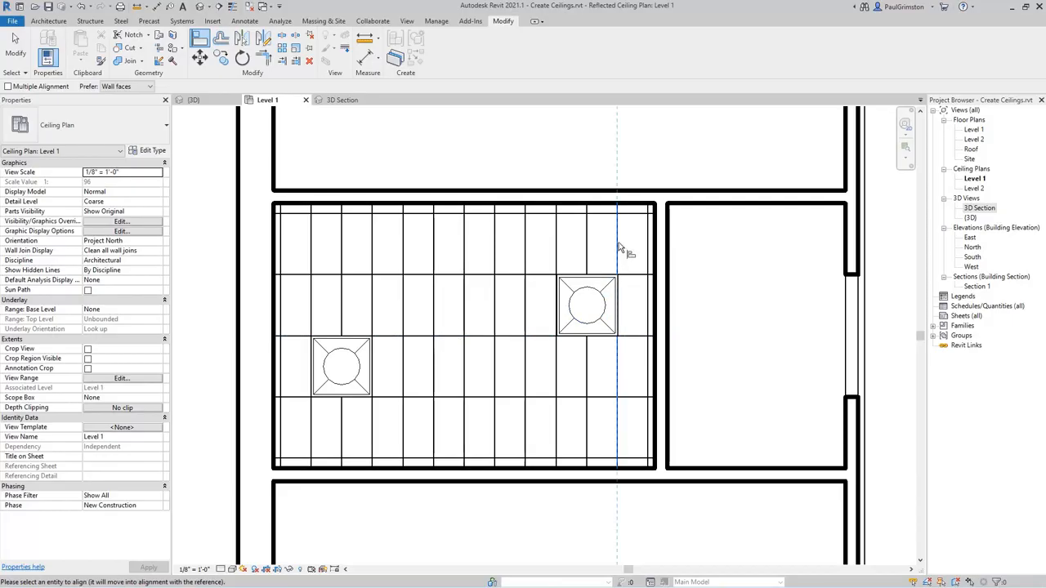
pyautogui.click(620, 292)
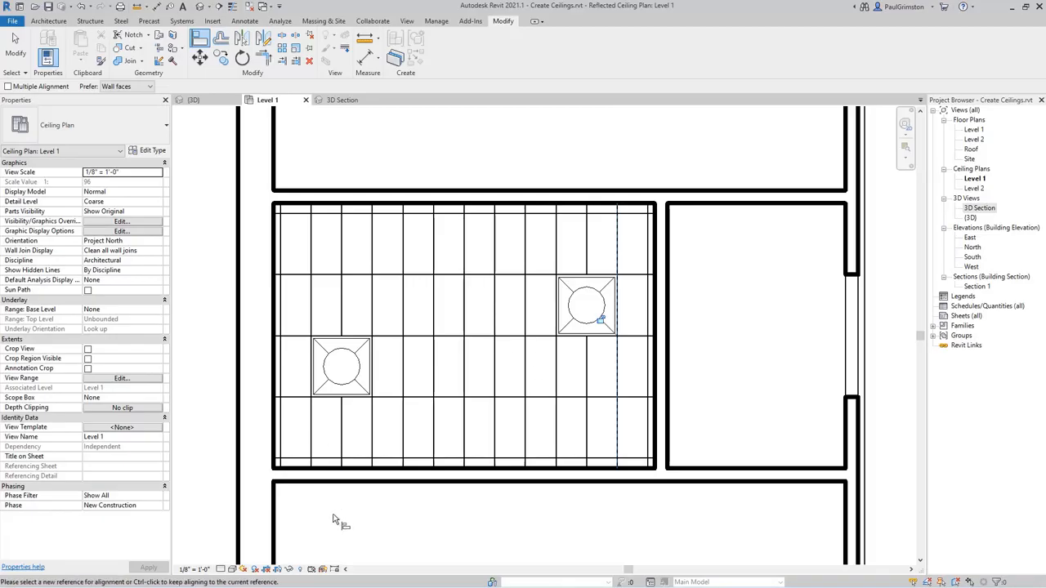
pyautogui.scroll(-3, 355, 523)
pyautogui.moveTo(367, 457); pyautogui.dragTo(403, 418, button='middle')
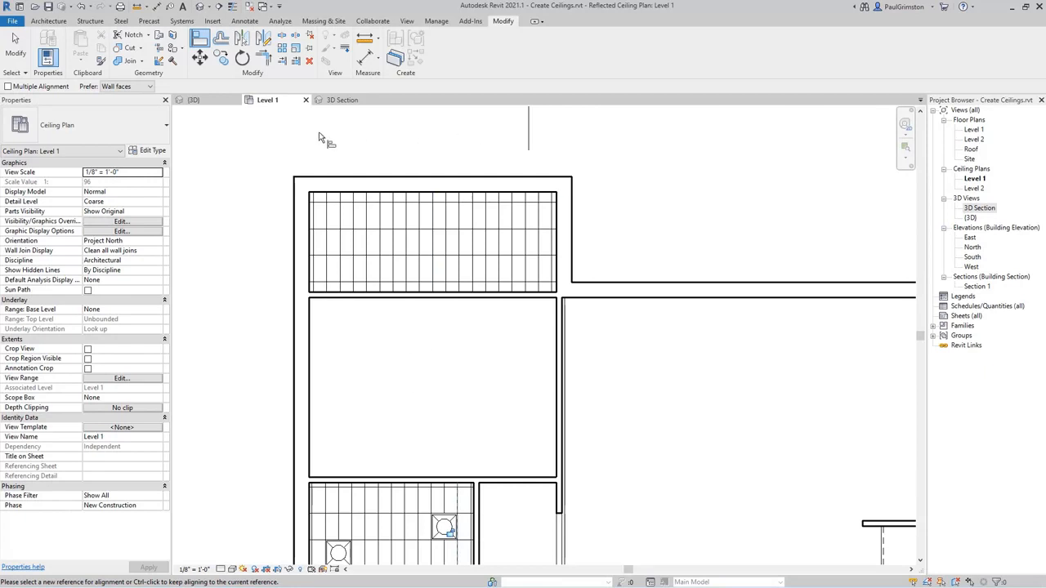
pyautogui.click(25, 53)
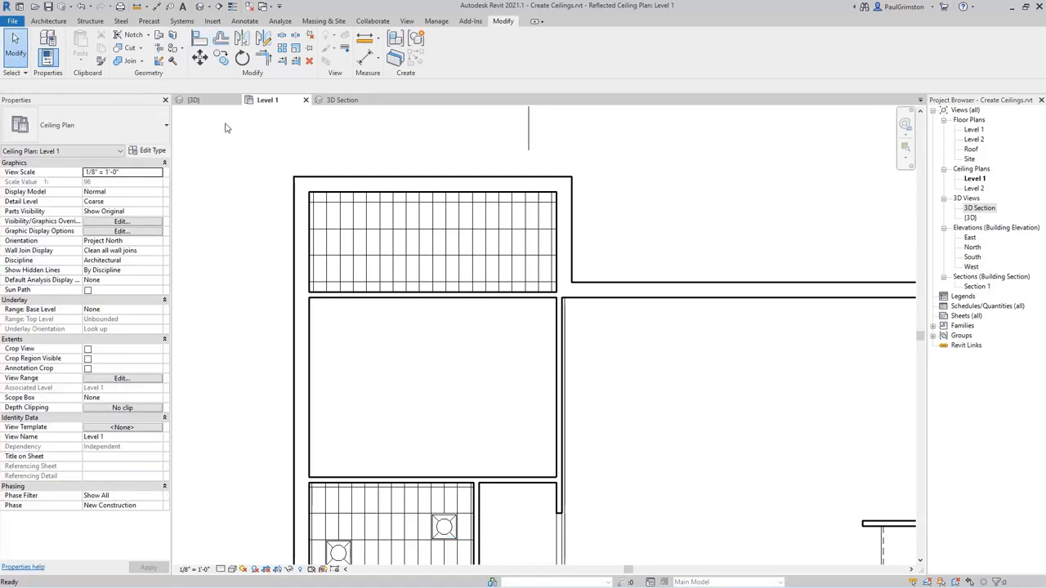
# - Place one Troffer Light - 2x2 Parabolic 2'x2'(2 Lamp) - 120V near the left end of the uppermost room's gridded ceiling
pyautogui.click(48, 20)
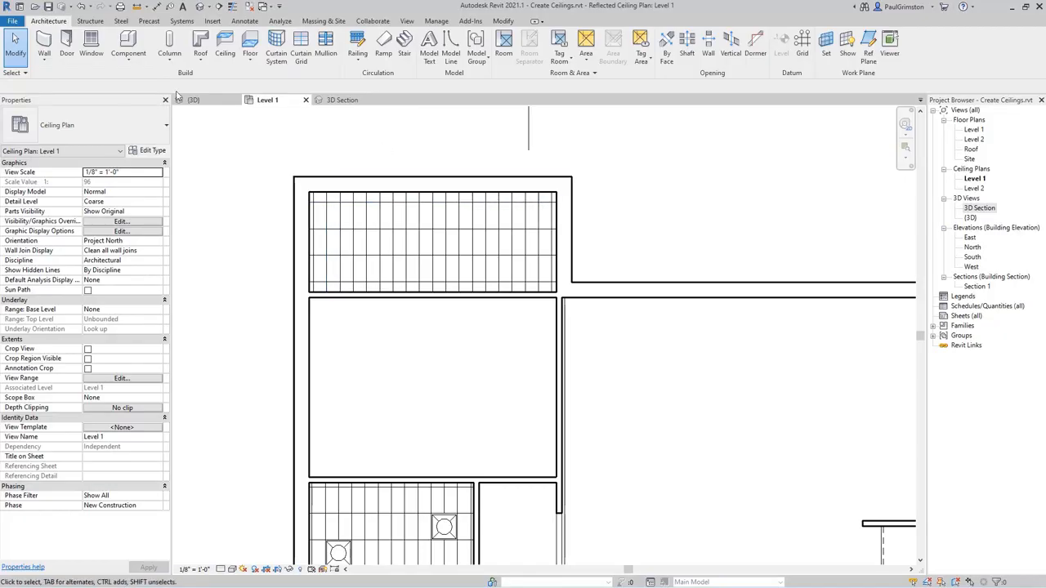
pyautogui.click(127, 43)
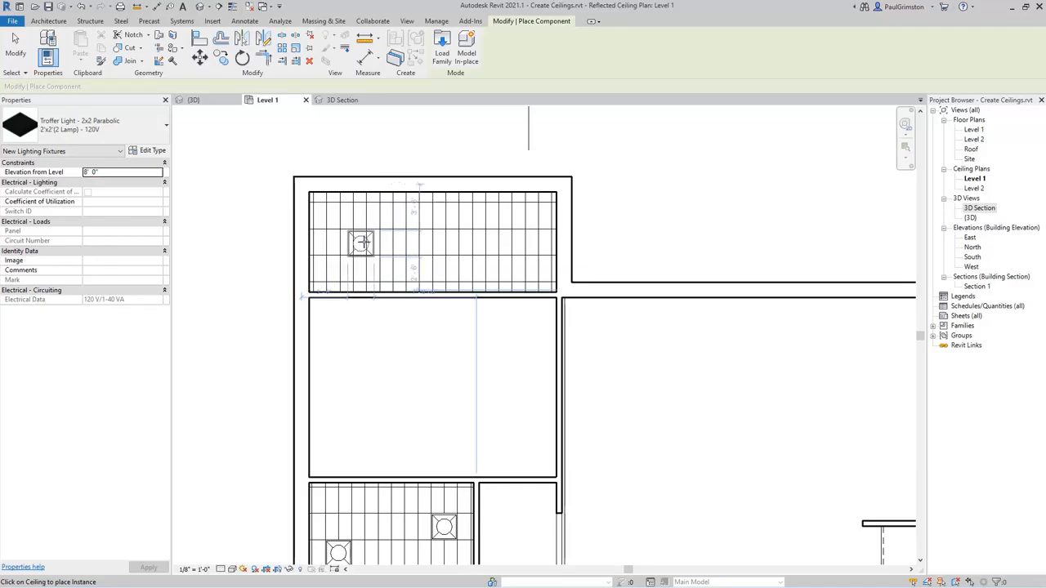
pyautogui.click(327, 243)
pyautogui.press('Escape')
pyautogui.press('Escape')
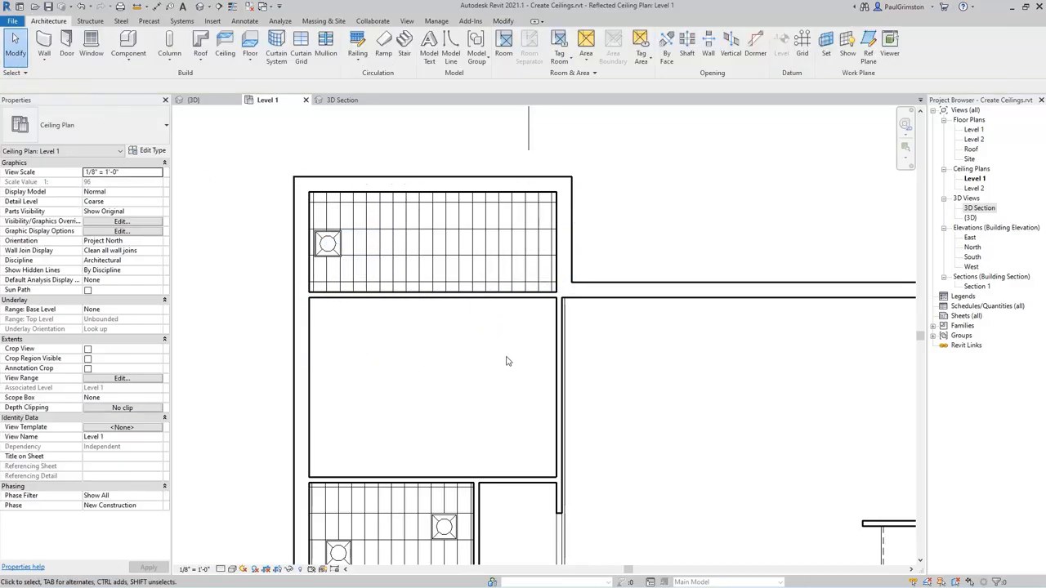
# - Align the top and right edges of the uppermost room's troffer light with the ceiling gridlines just above and to its right
pyautogui.scroll(3, 362, 238)
pyautogui.moveTo(368, 242); pyautogui.dragTo(369, 299, button='middle')
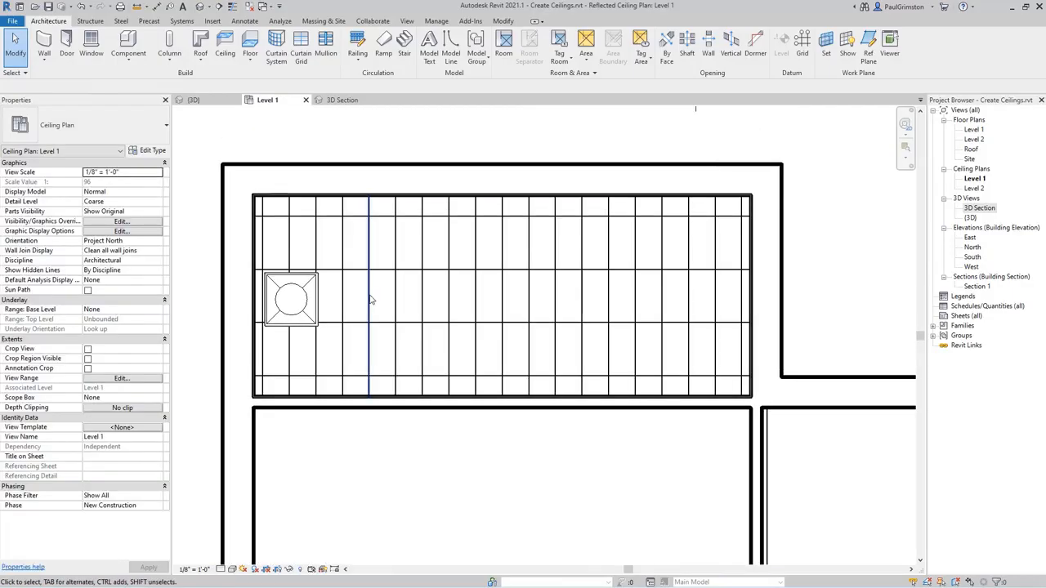
pyautogui.click(502, 21)
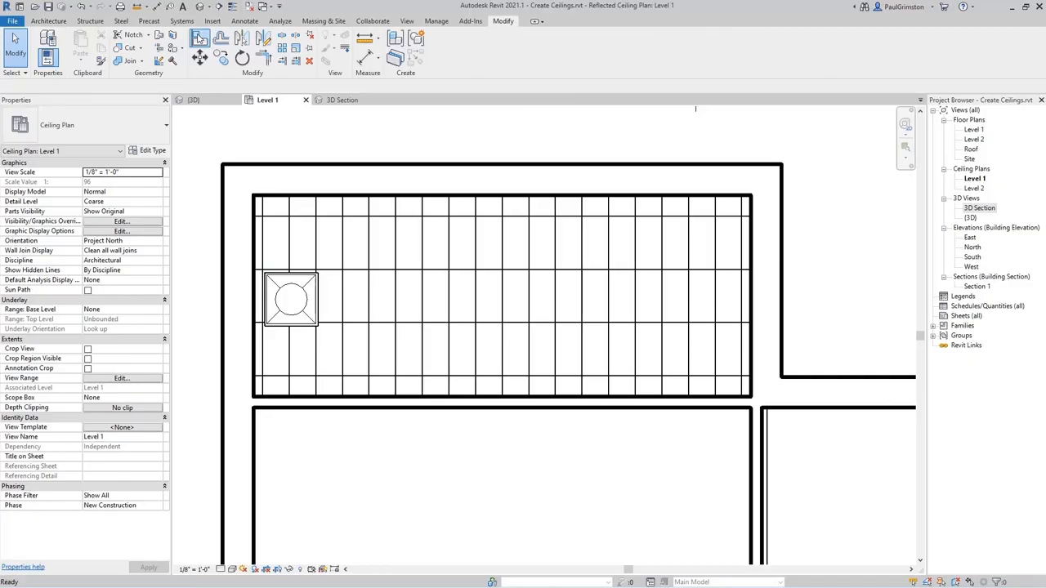
pyautogui.click(199, 38)
pyautogui.click(335, 271)
pyautogui.click(309, 280)
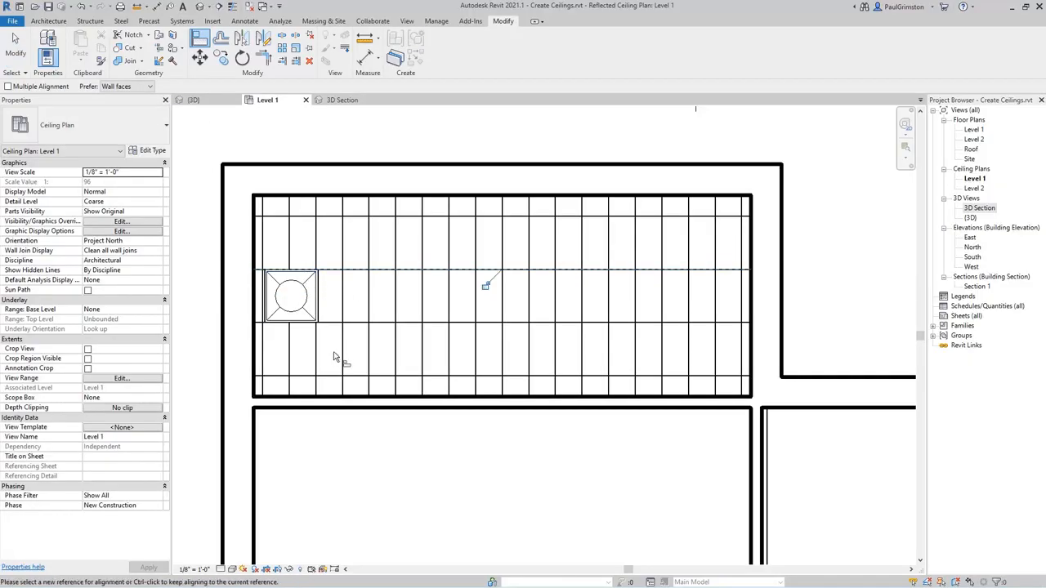
pyautogui.click(342, 243)
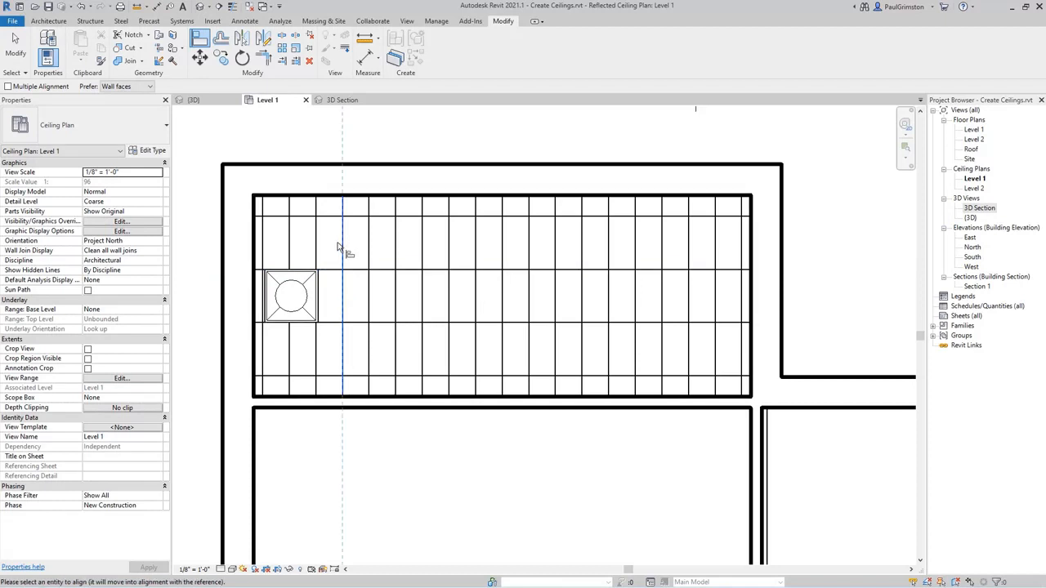
pyautogui.click(321, 299)
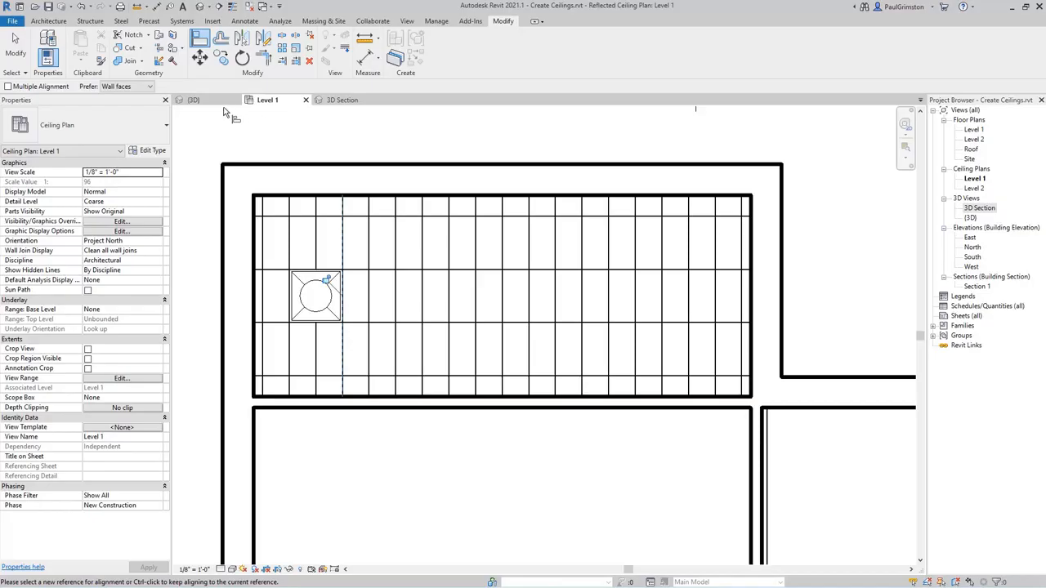
# - Copy the uppermost room's troffer light horizontally to grid-aligned positions near the room's right end and at its middle
pyautogui.click(220, 57)
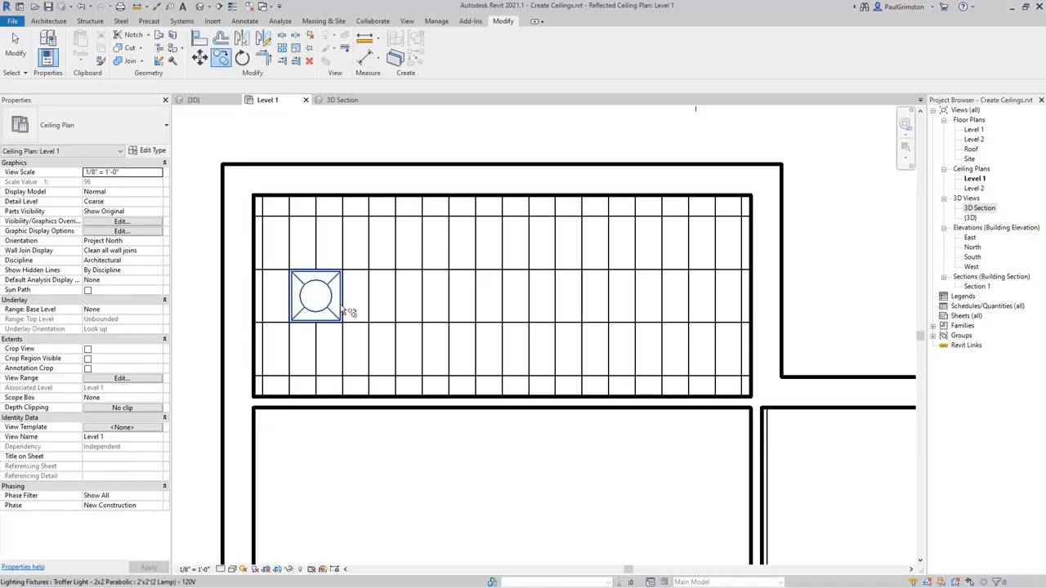
pyautogui.click(322, 296)
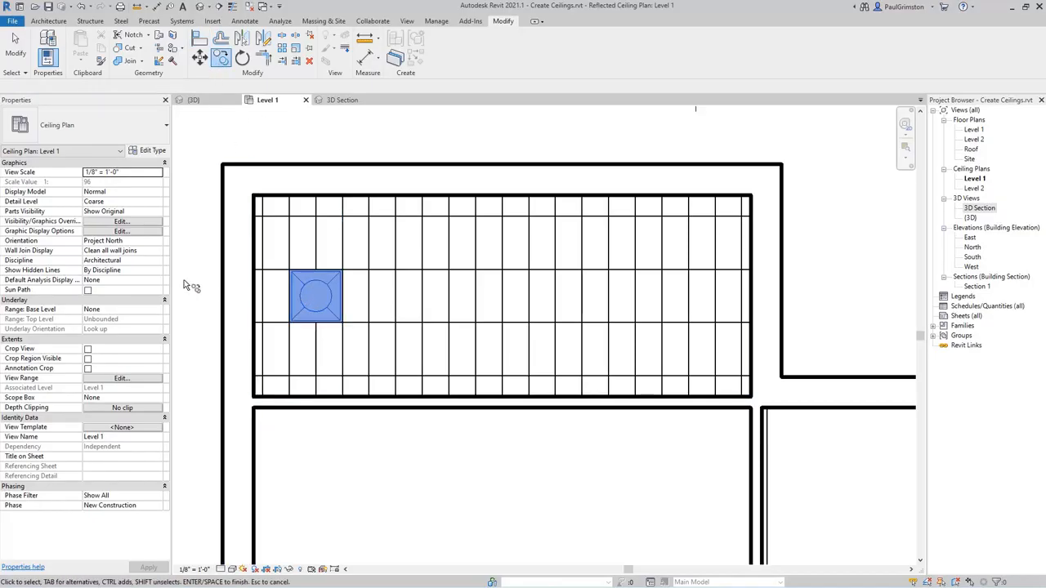
pyautogui.press('Return')
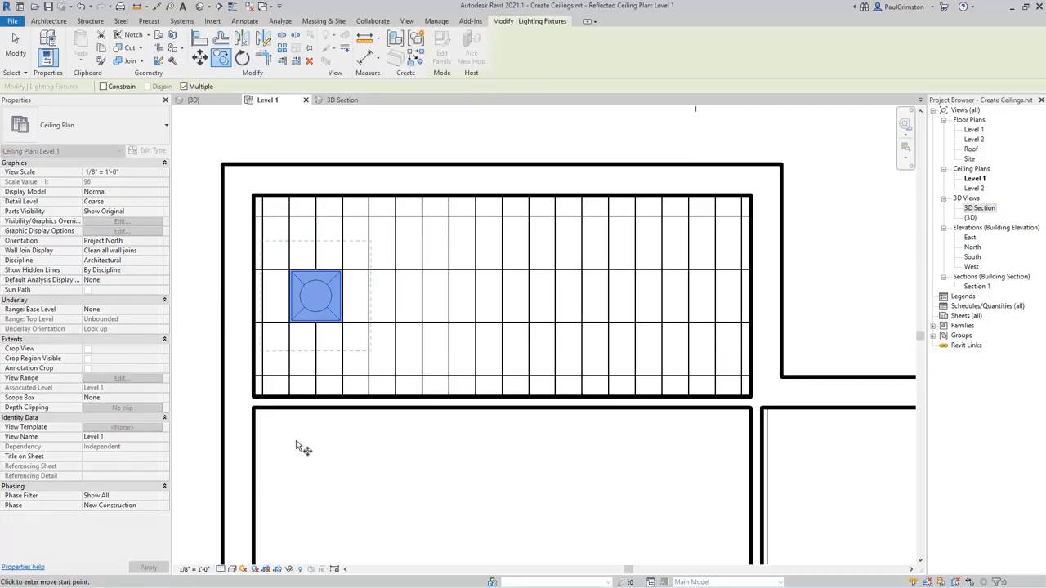
pyautogui.click(349, 345)
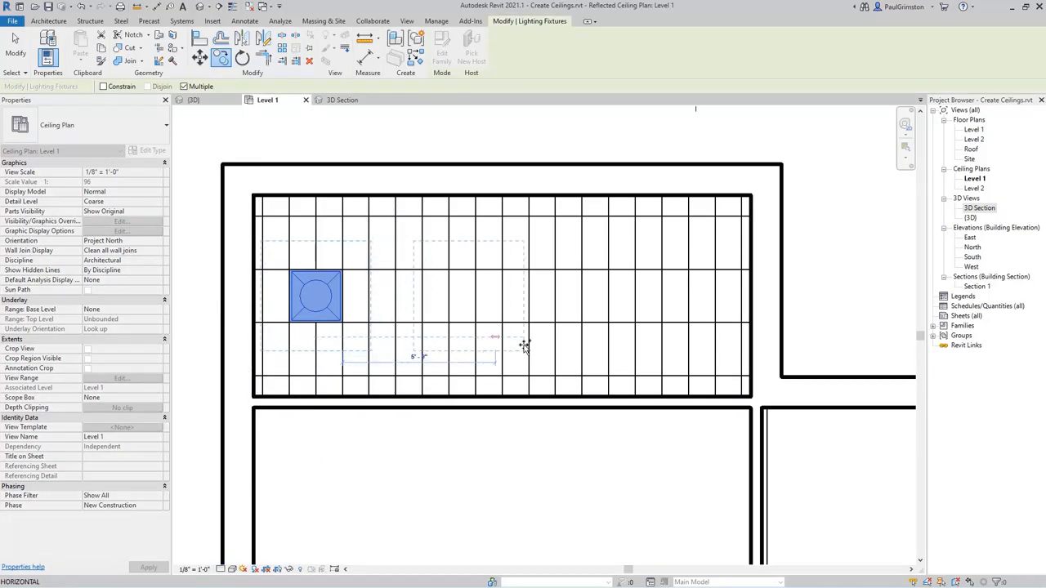
pyautogui.click(714, 342)
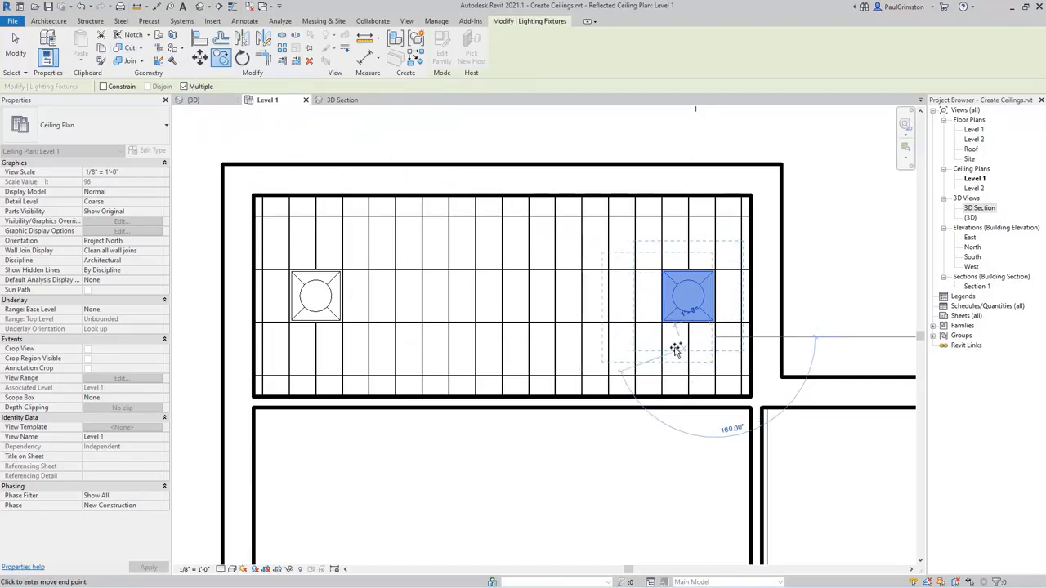
pyautogui.click(532, 337)
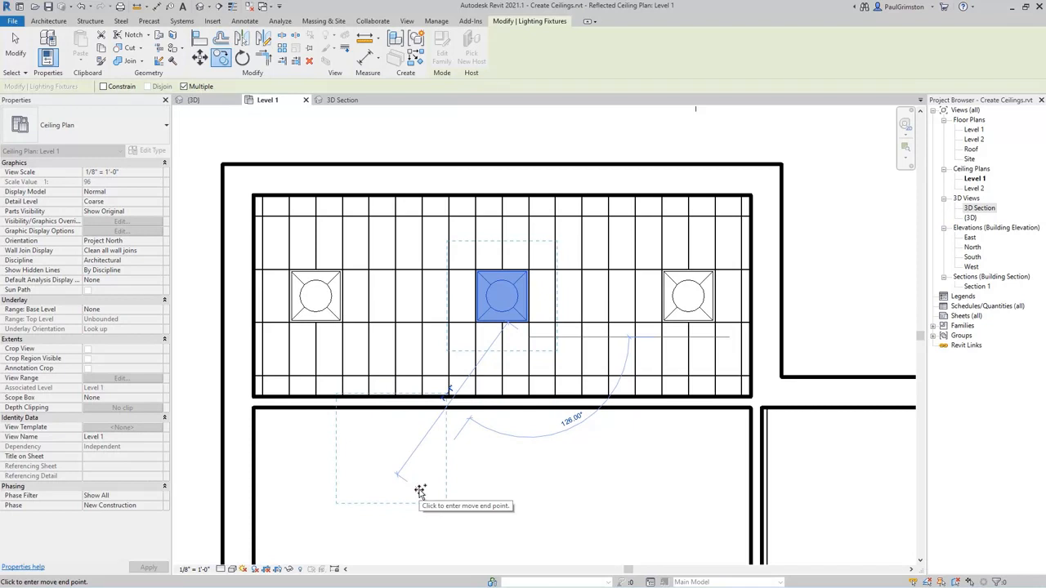
pyautogui.press('Escape')
pyautogui.press('Escape')
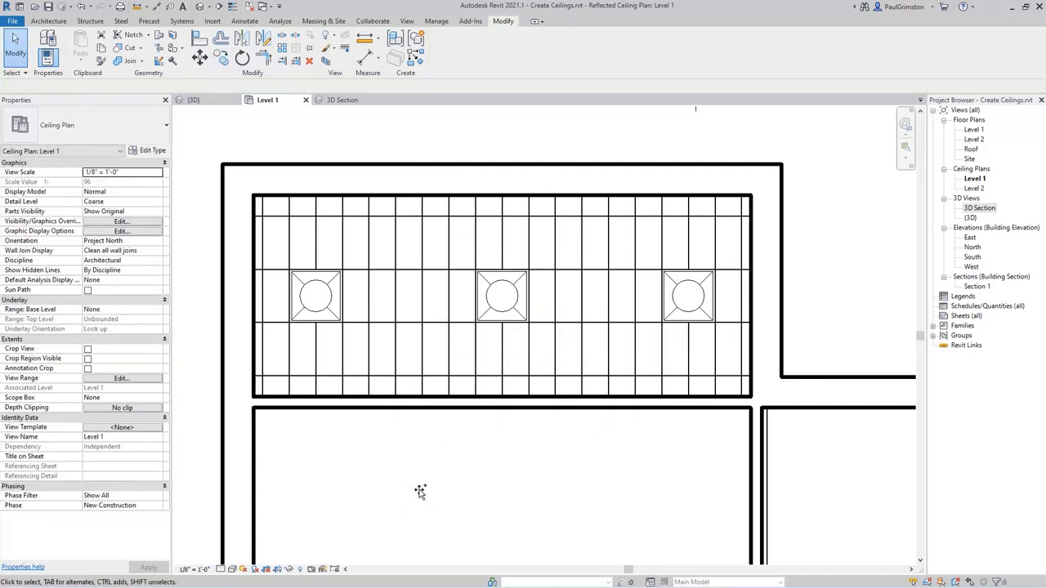
# - Draw a thin detail-line rectangle offset 1' 6" inside the walls of each of the two large ungridded rooms on the building's left side
pyautogui.scroll(-4, 527, 520)
pyautogui.moveTo(534, 523); pyautogui.dragTo(449, 236, button='middle')
pyautogui.scroll(-2, 478, 340)
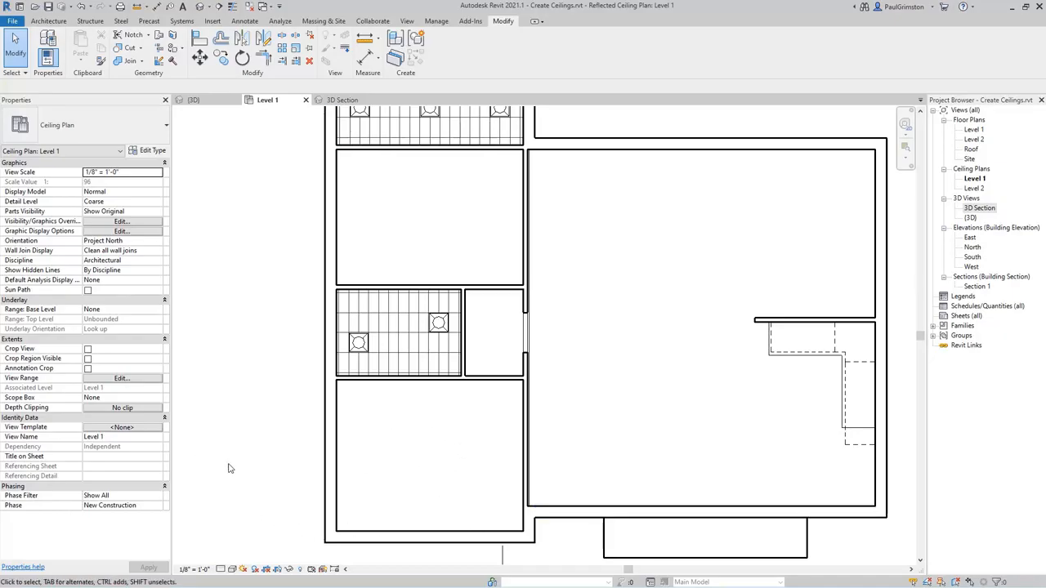
pyautogui.click(246, 21)
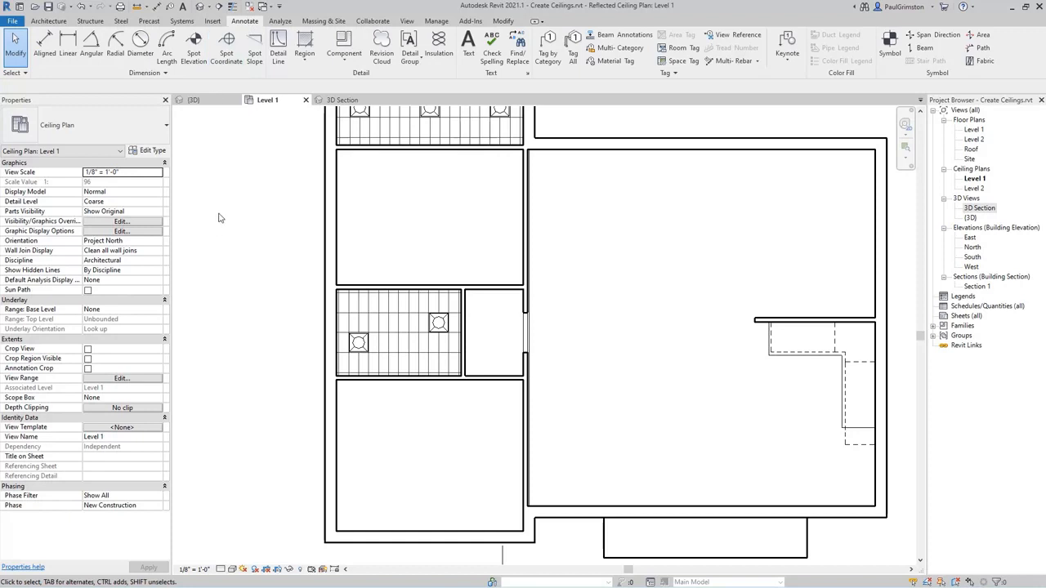
pyautogui.click(278, 47)
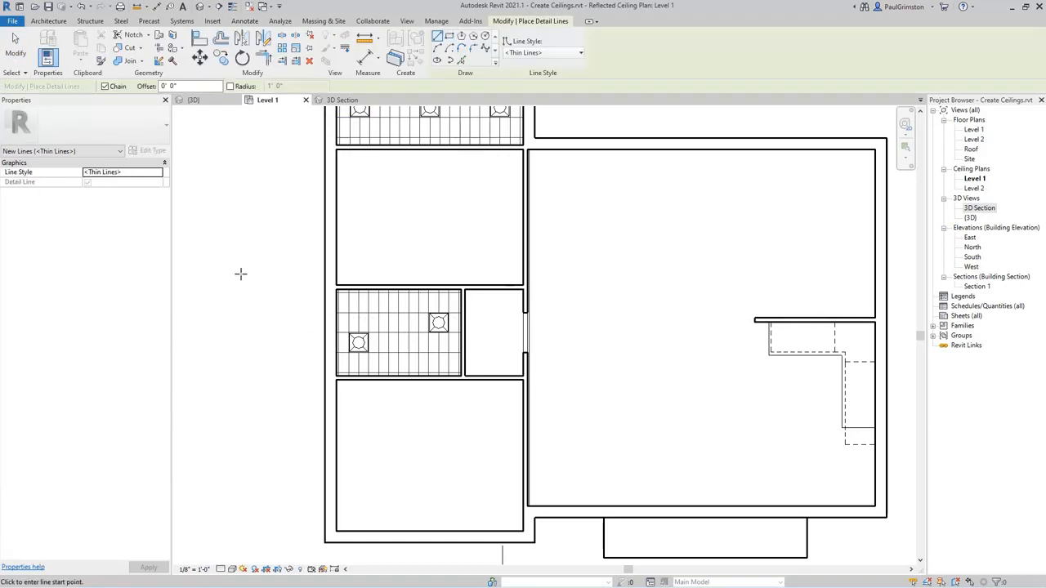
pyautogui.click(450, 38)
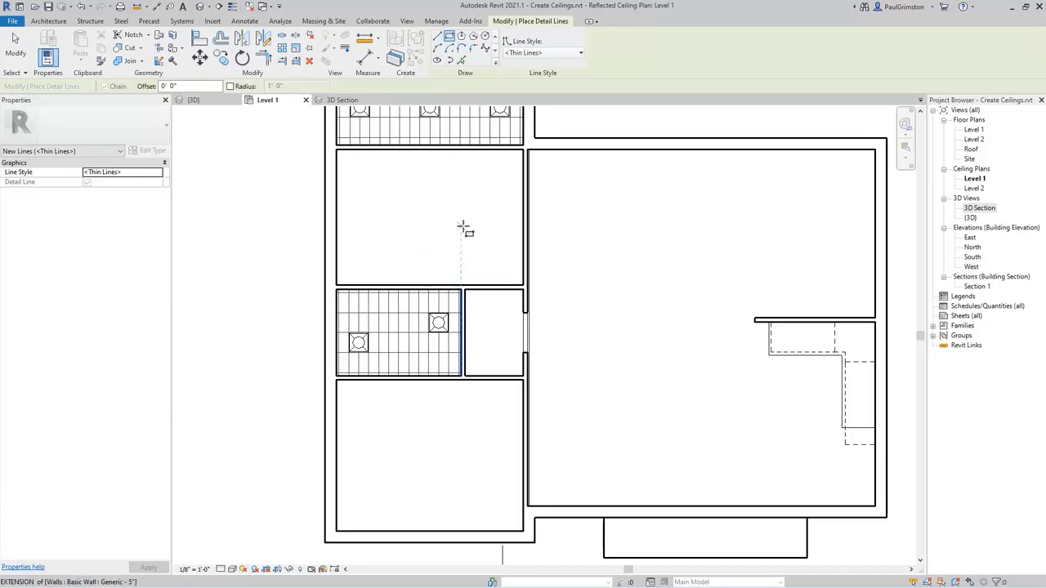
pyautogui.click(193, 86)
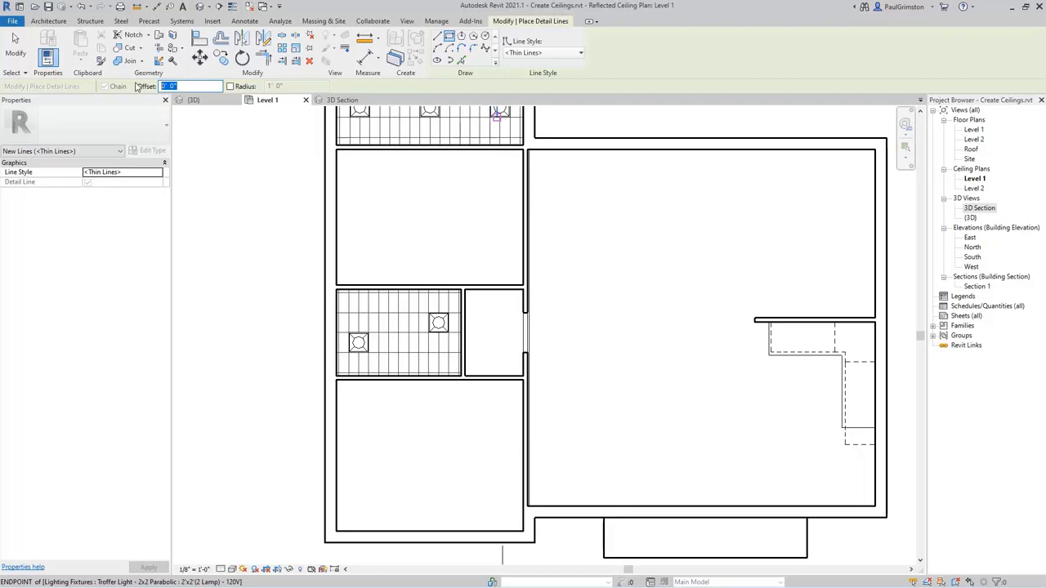
pyautogui.press('Return')
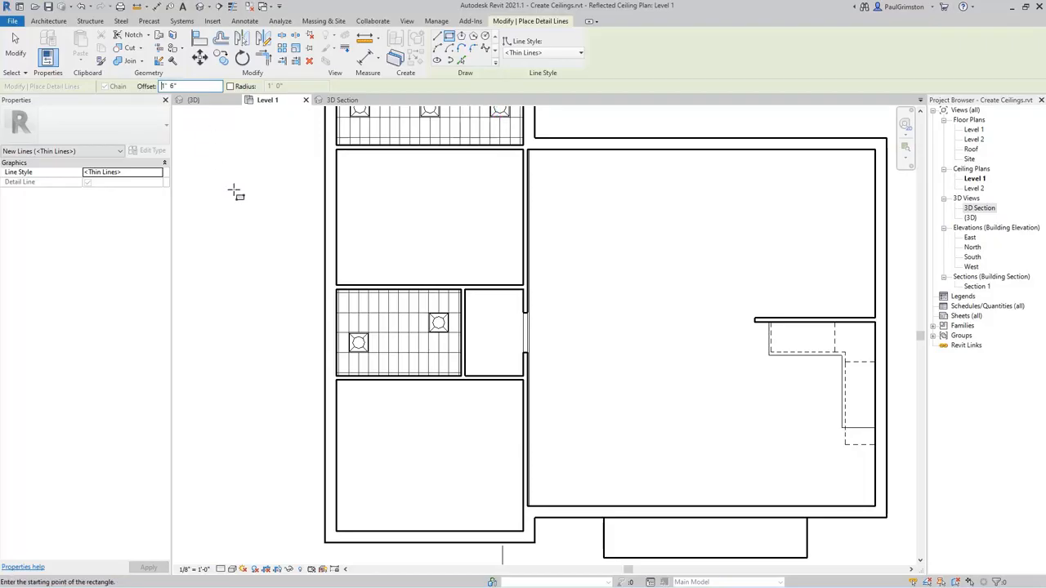
pyautogui.click(340, 152)
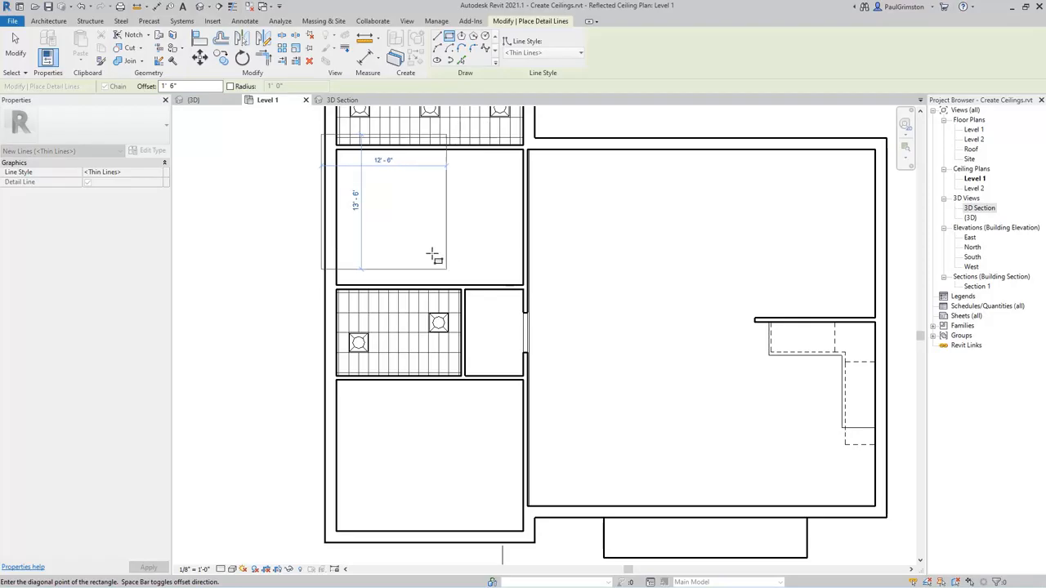
pyautogui.press('space')
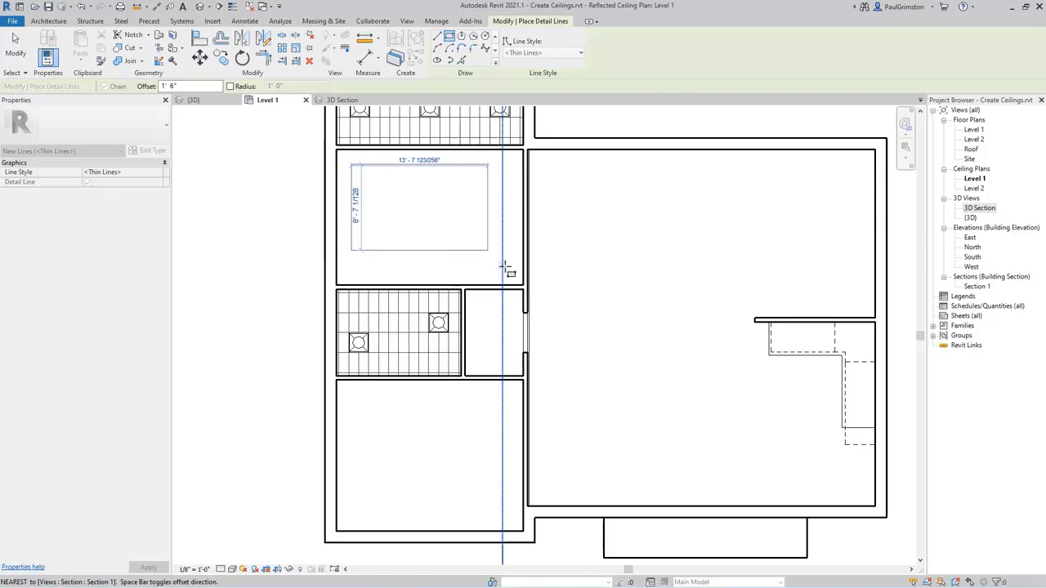
pyautogui.click(527, 287)
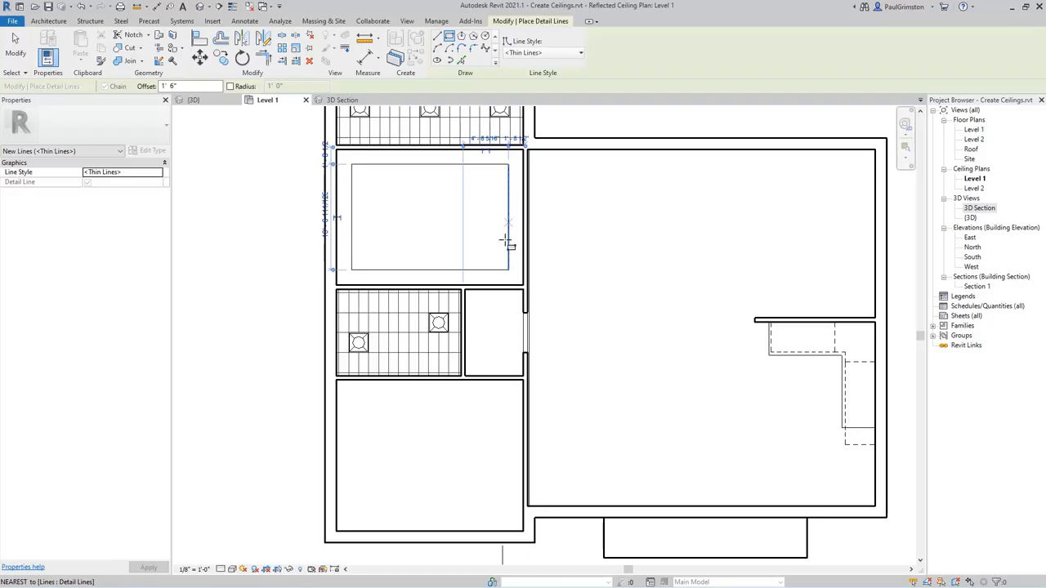
pyautogui.click(342, 386)
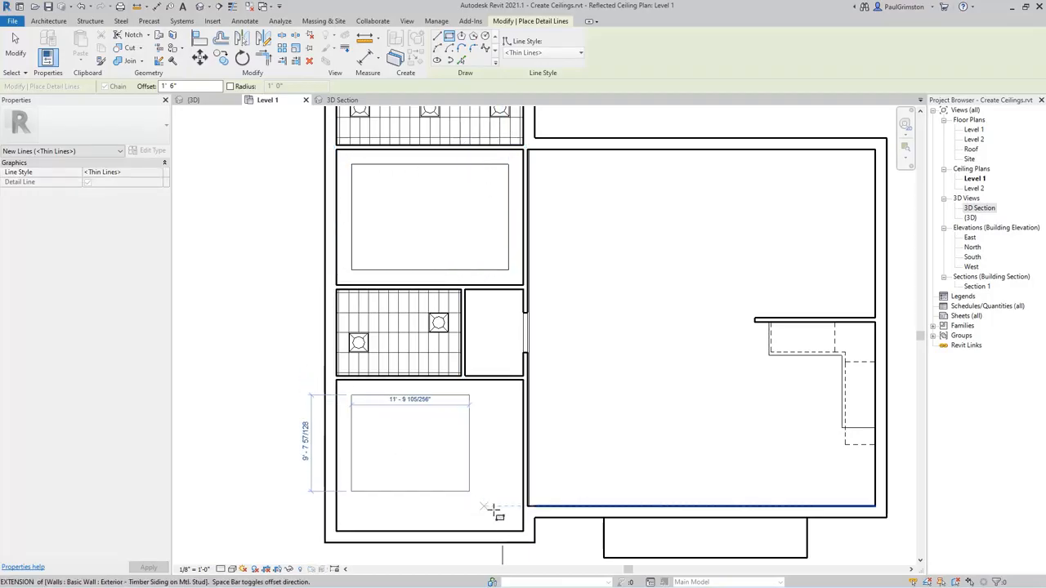
pyautogui.click(524, 532)
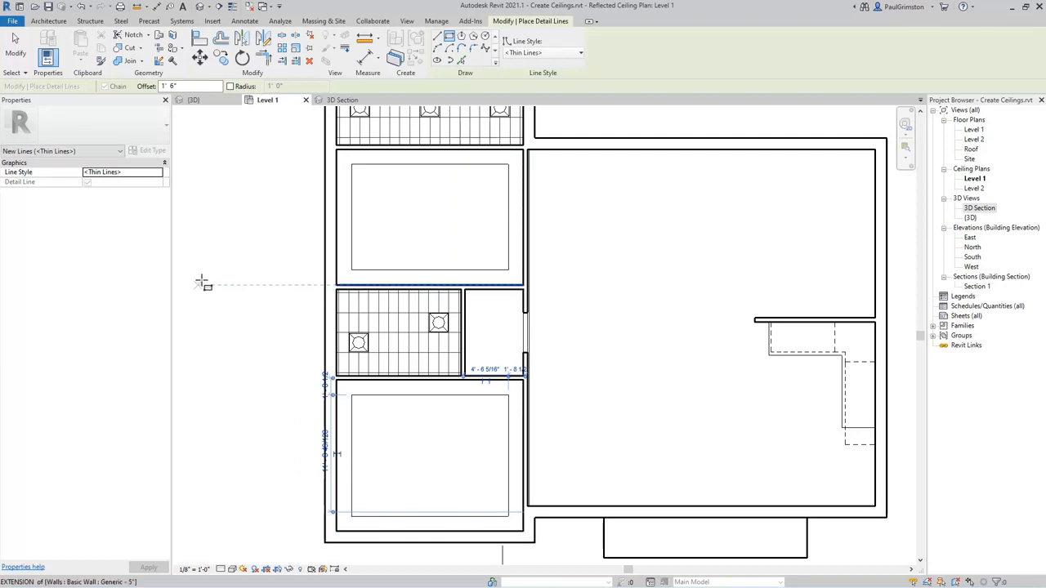
# - Place a Recessed Lamp - Round - LED 4" Trimmed Downlight on the ceiling face at the lower-left corner of the upper room's guide rectangle
pyautogui.click(48, 20)
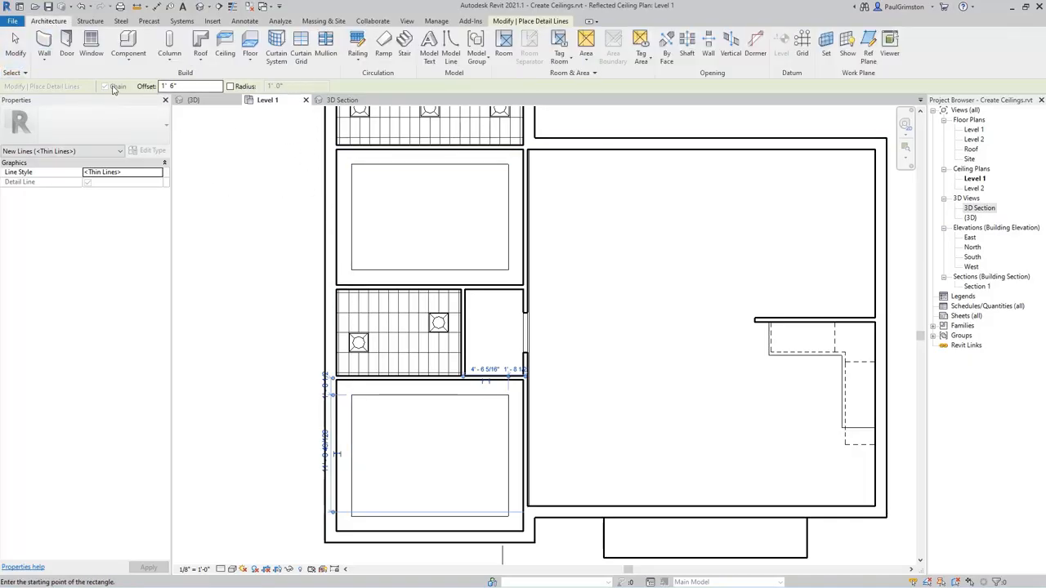
pyautogui.click(128, 45)
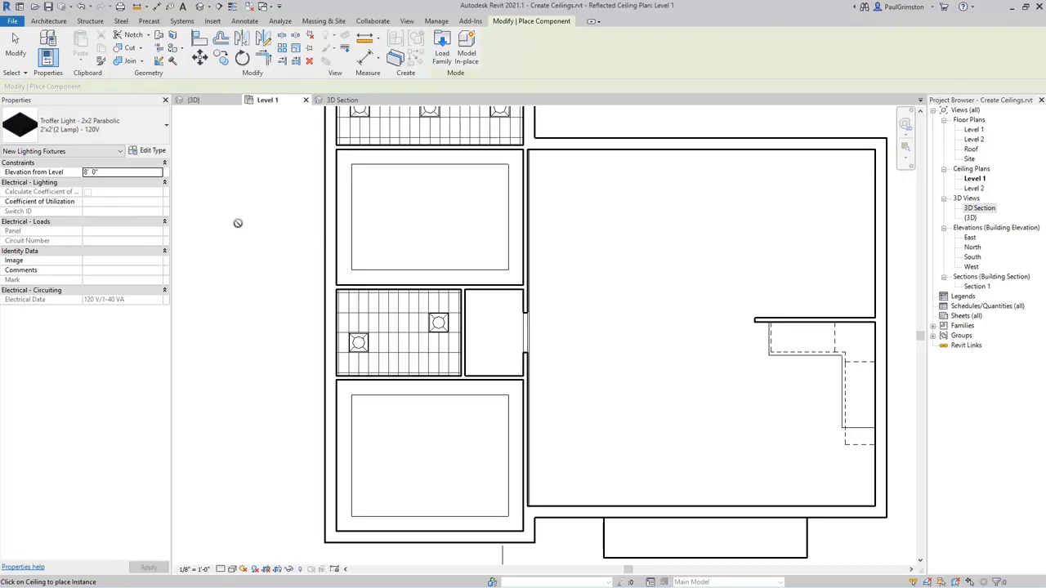
pyautogui.click(89, 126)
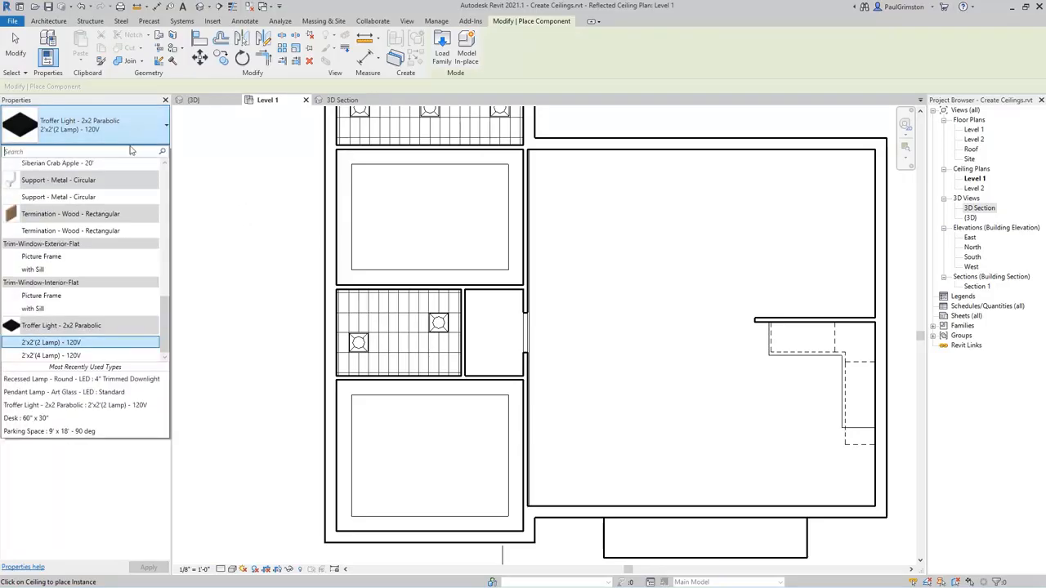
pyautogui.scroll(9, 101, 311)
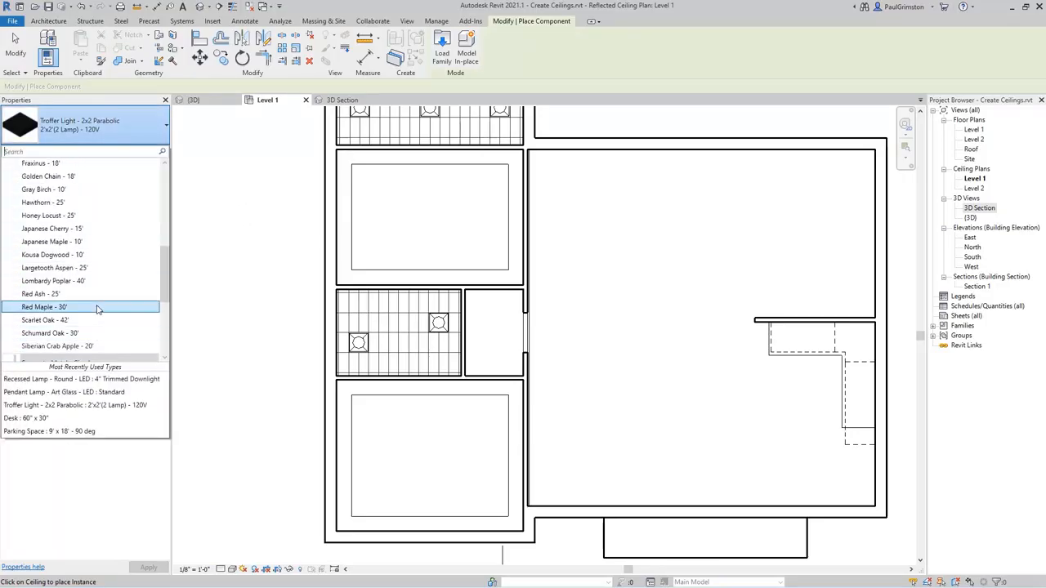
pyautogui.scroll(2, 96, 307)
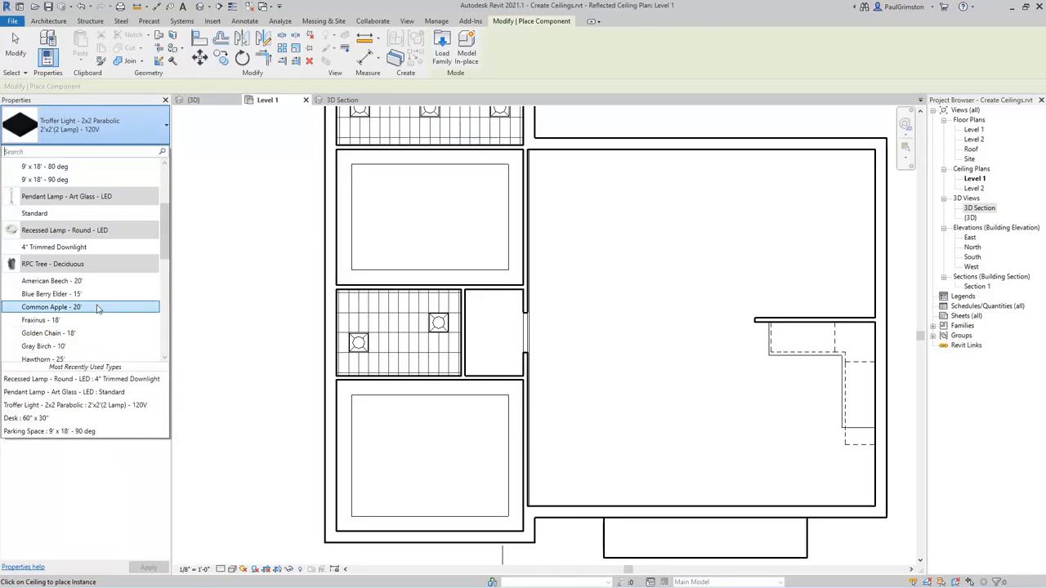
pyautogui.click(65, 251)
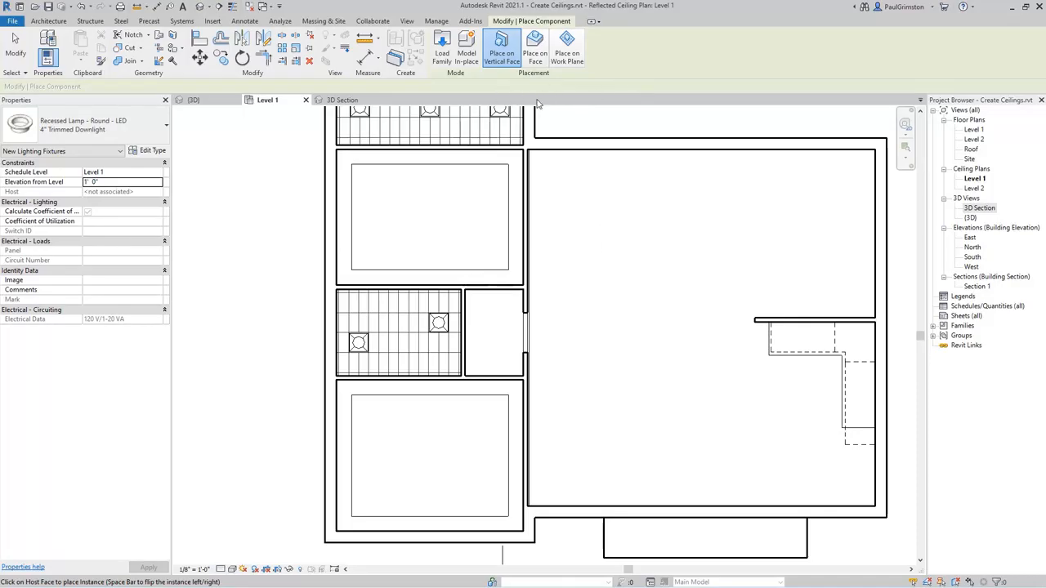
pyautogui.click(536, 47)
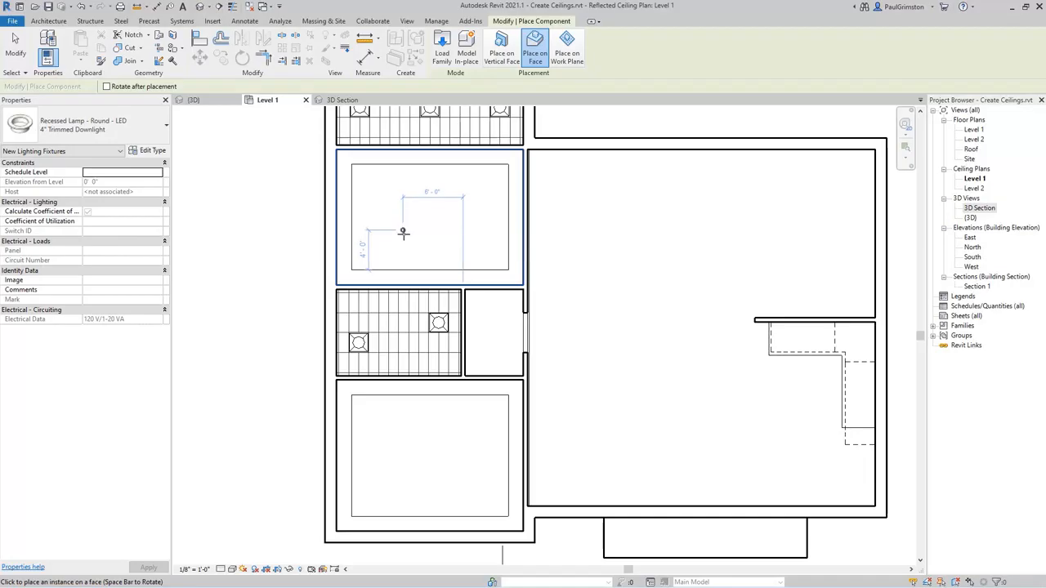
pyautogui.scroll(5, 403, 229)
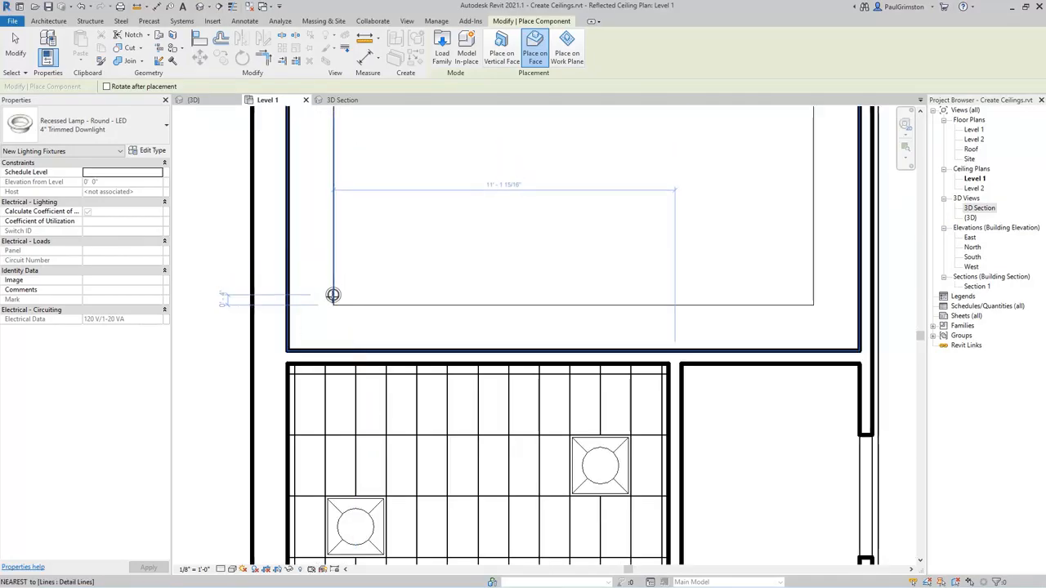
pyautogui.click(334, 305)
pyautogui.scroll(-4, 401, 204)
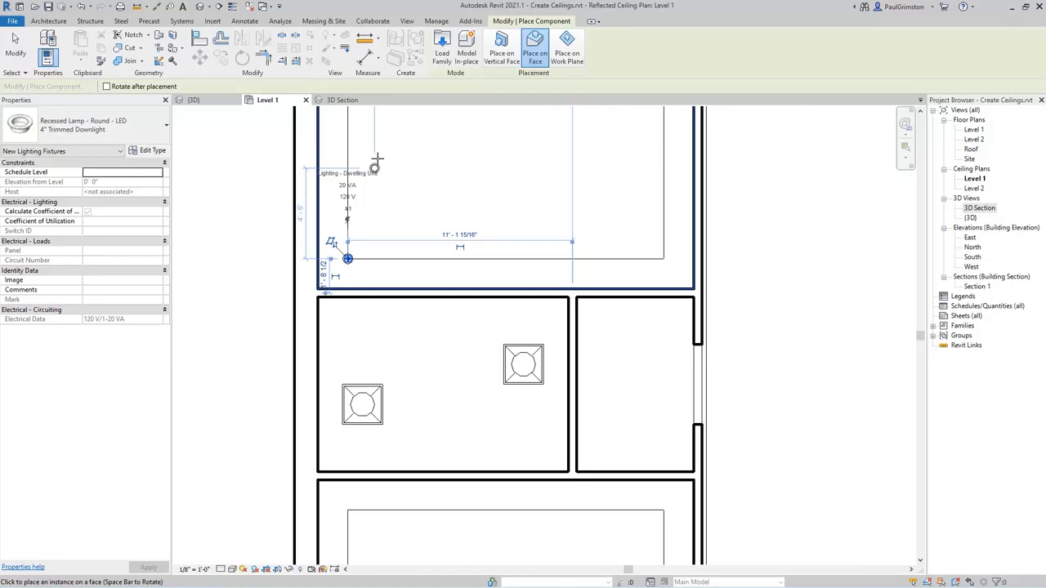
# - Place another 4" Trimmed Downlight on the ceiling face at the lower-left corner of the lower room's guide rectangle
pyautogui.scroll(5, 368, 360)
pyautogui.scroll(2, 367, 362)
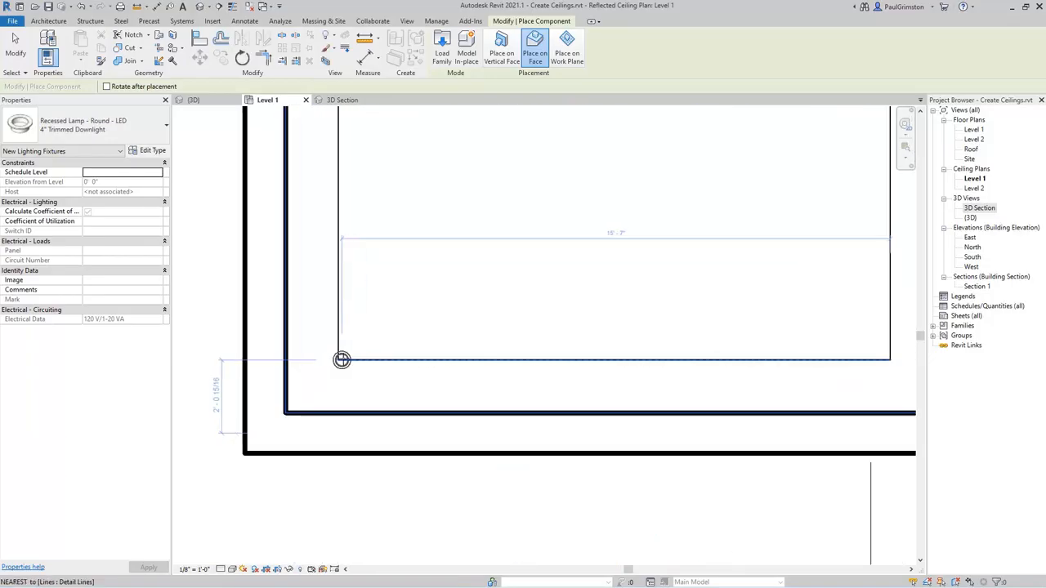
pyautogui.click(338, 359)
pyautogui.scroll(-6, 455, 337)
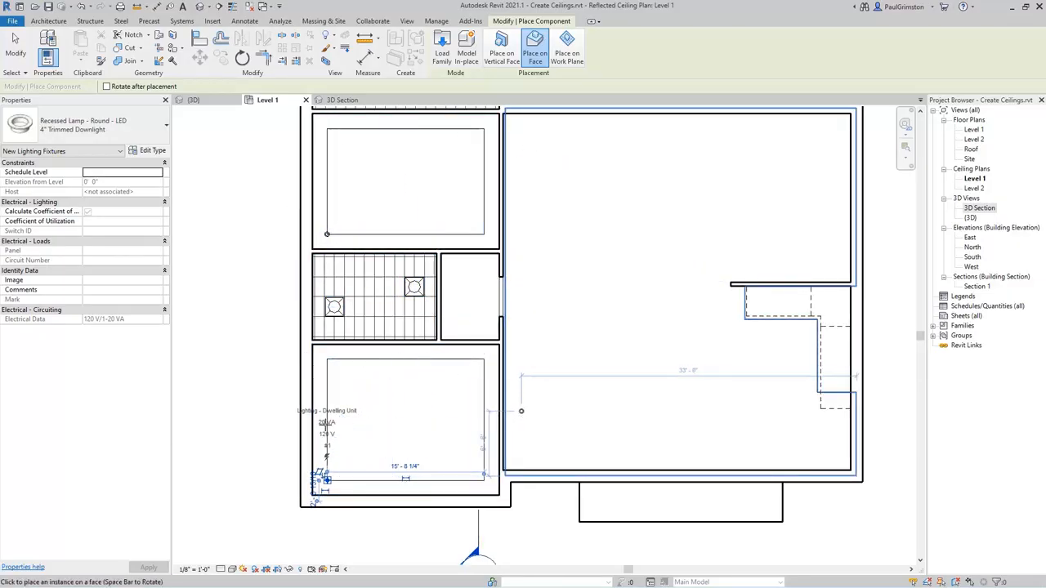
pyautogui.click(15, 40)
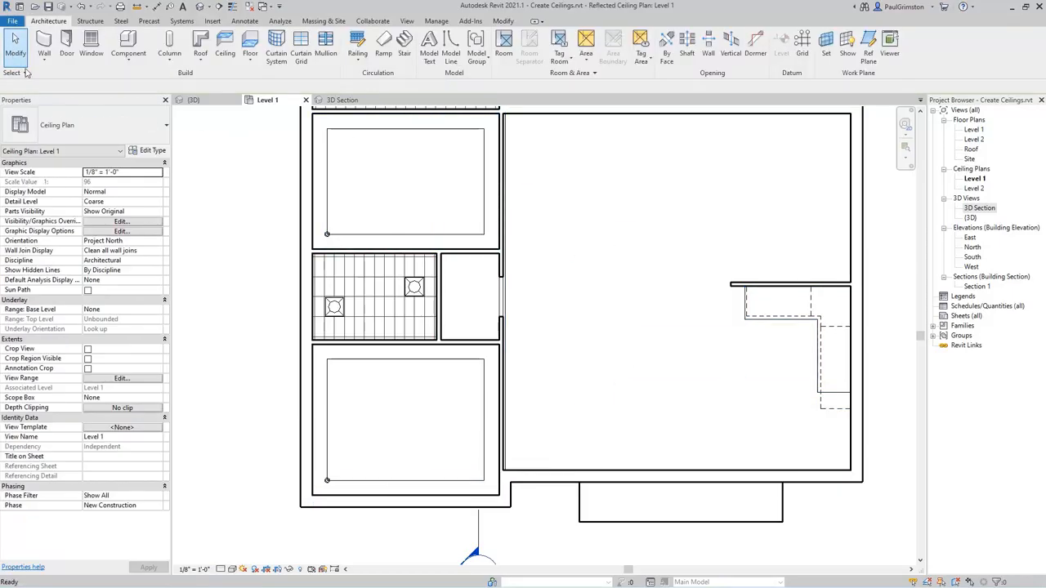
# - Array the lower room's downlight as 4 ungrouped lamps spanning the guide rectangle's bottom edge, with the last one at its right end
pyautogui.click(327, 479)
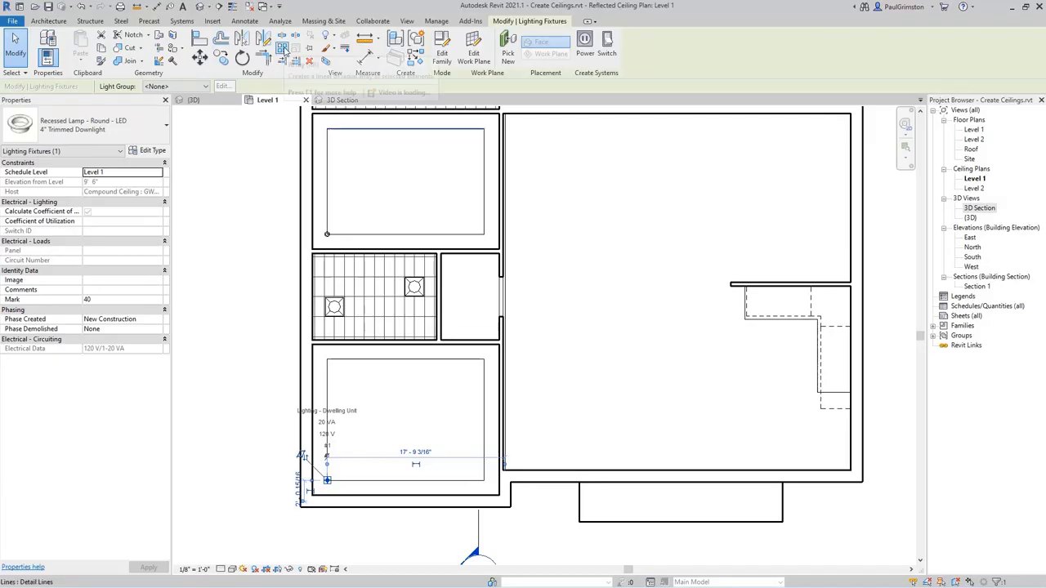
pyautogui.press('a')
pyautogui.press('r')
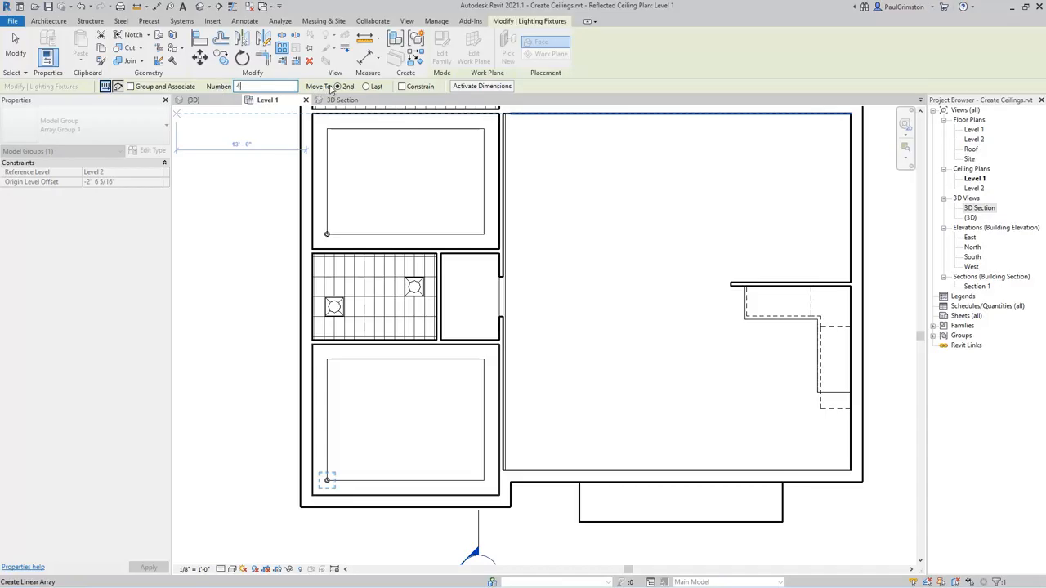
pyautogui.click(366, 86)
pyautogui.scroll(2, 374, 504)
pyautogui.scroll(3, 373, 505)
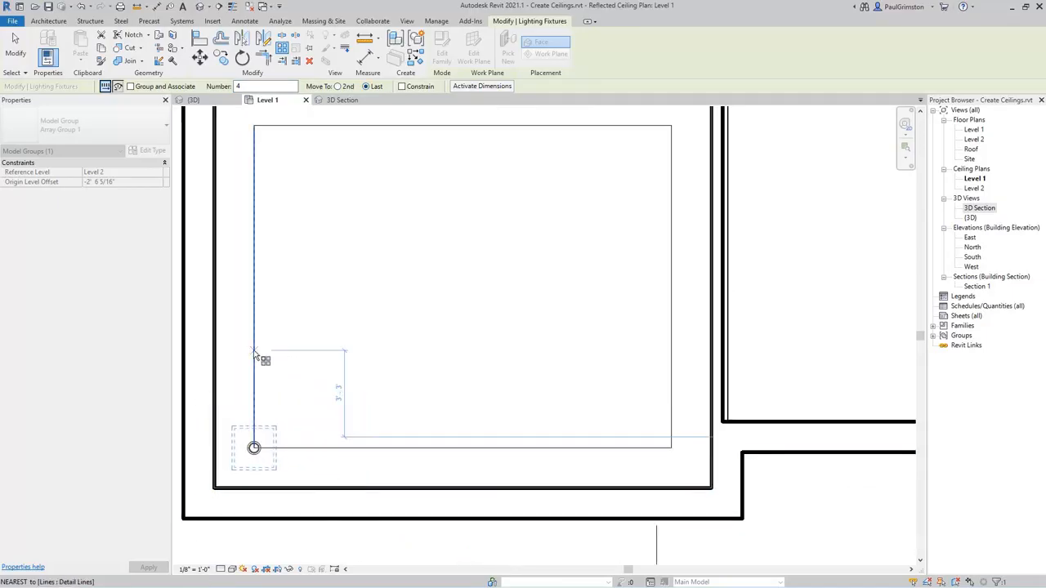
pyautogui.click(254, 354)
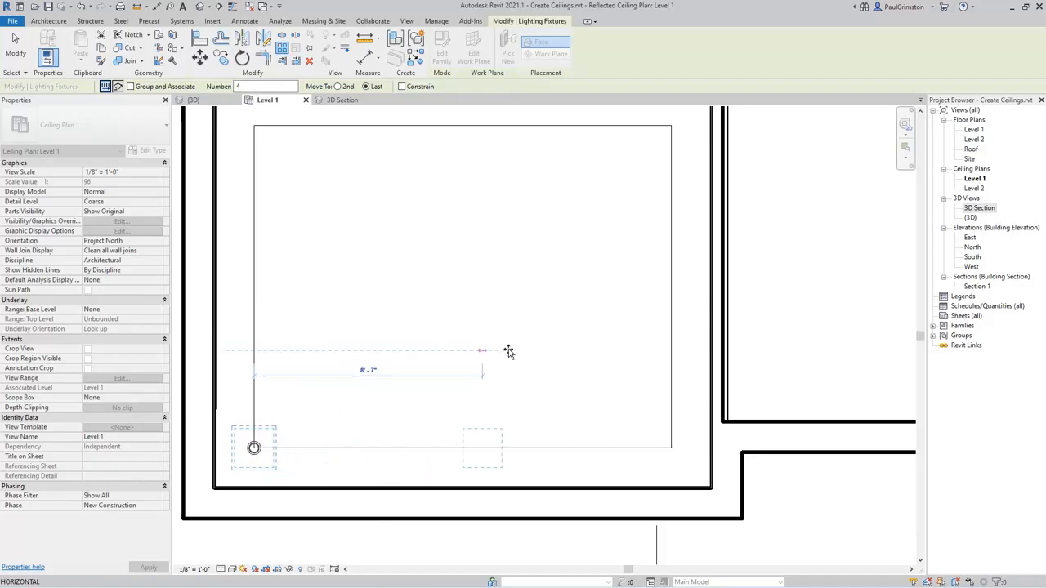
pyautogui.click(668, 356)
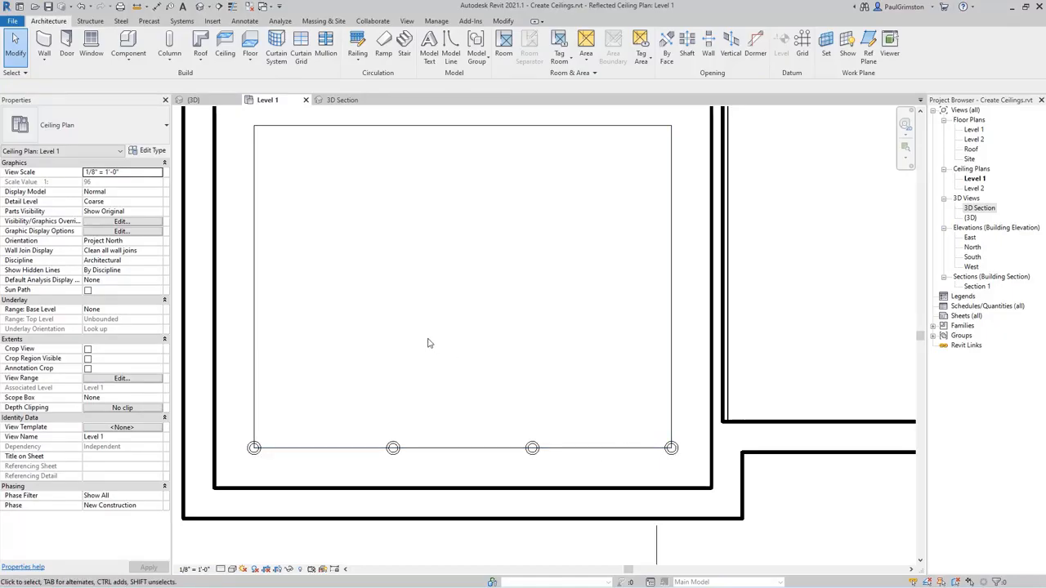
# - Array the lower room's row of four downlights upward as 4 ungrouped rows, with the last on the guide rectangle's top edge
pyautogui.moveTo(232, 409); pyautogui.dragTo(454, 484)
pyautogui.moveTo(502, 402); pyautogui.dragTo(684, 485)
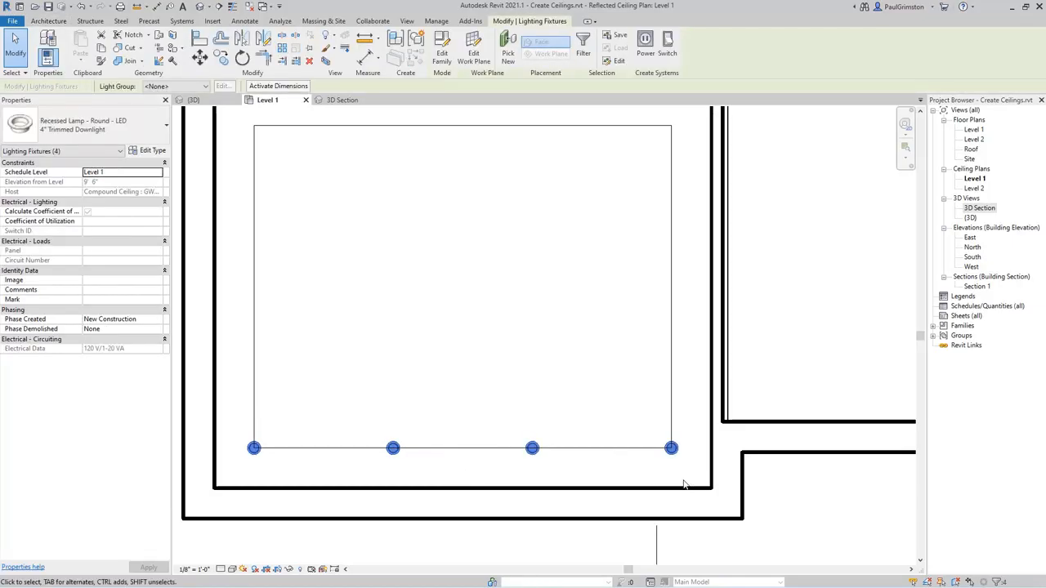
pyautogui.click(282, 49)
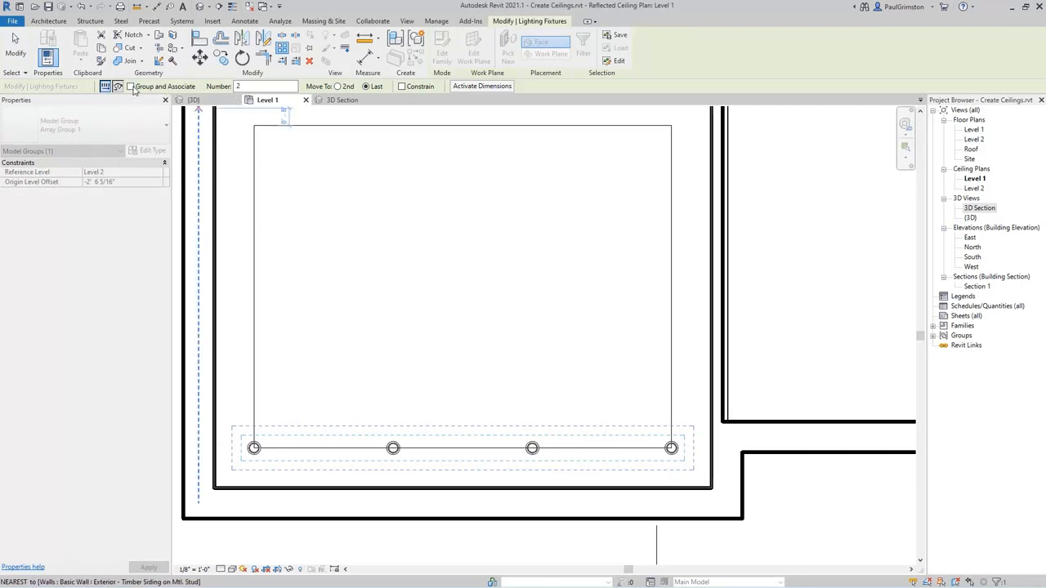
pyautogui.click(297, 87)
pyautogui.write('4')
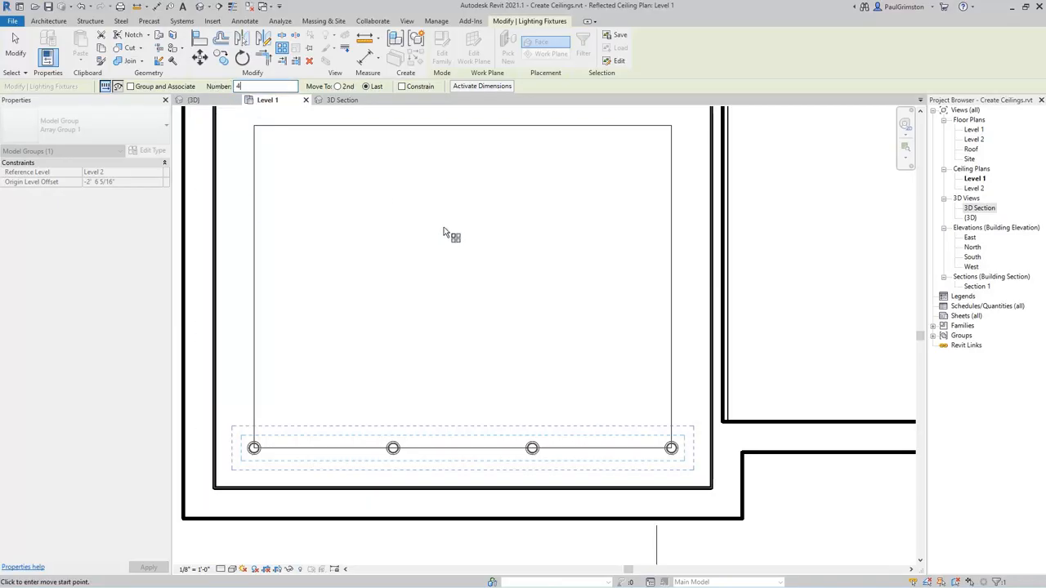
pyautogui.click(602, 447)
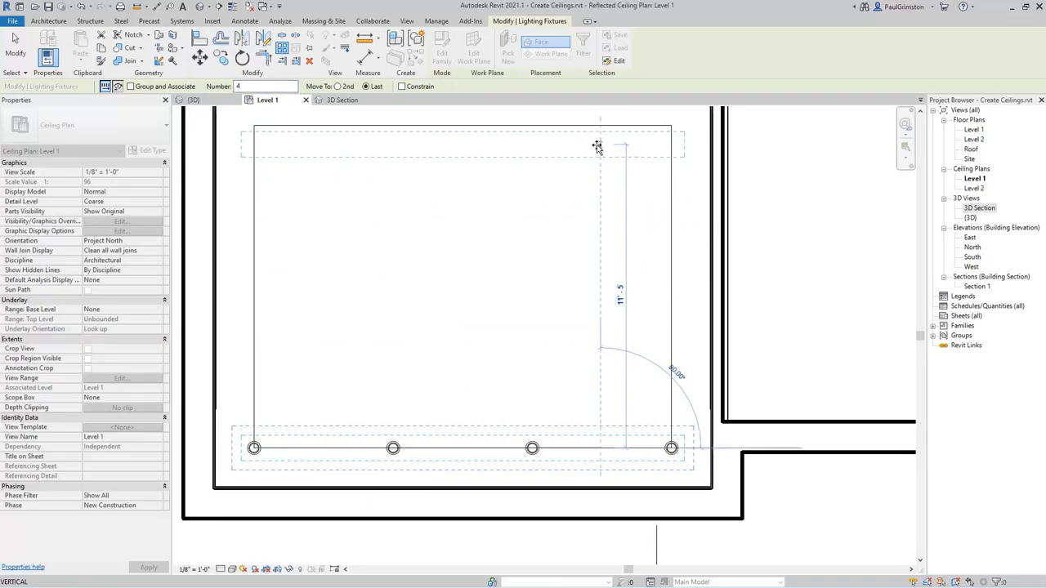
pyautogui.click(597, 128)
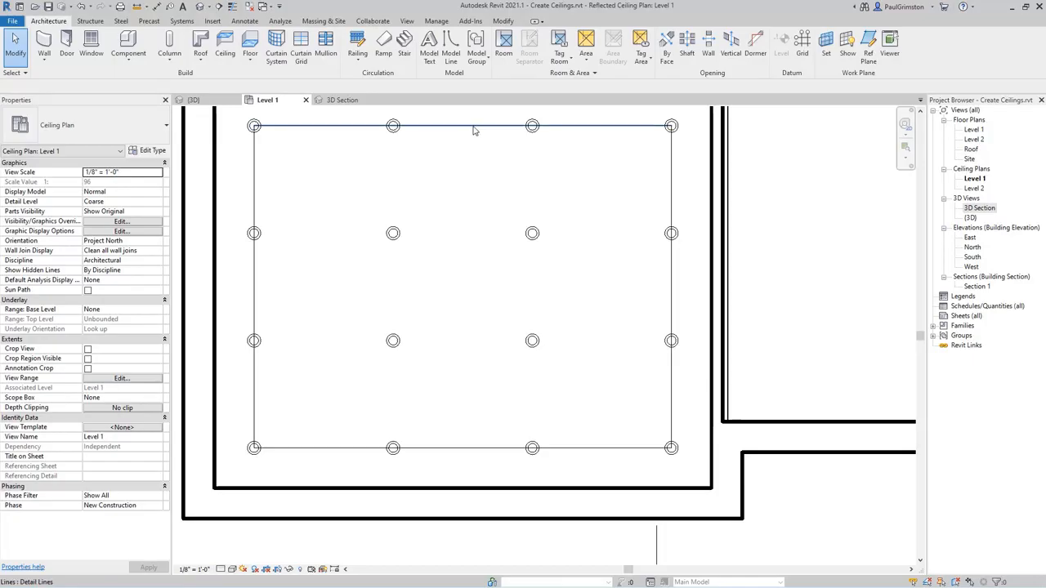
# - Delete the whole detail-line guide rectangle in the lower room
pyautogui.press('Tab')
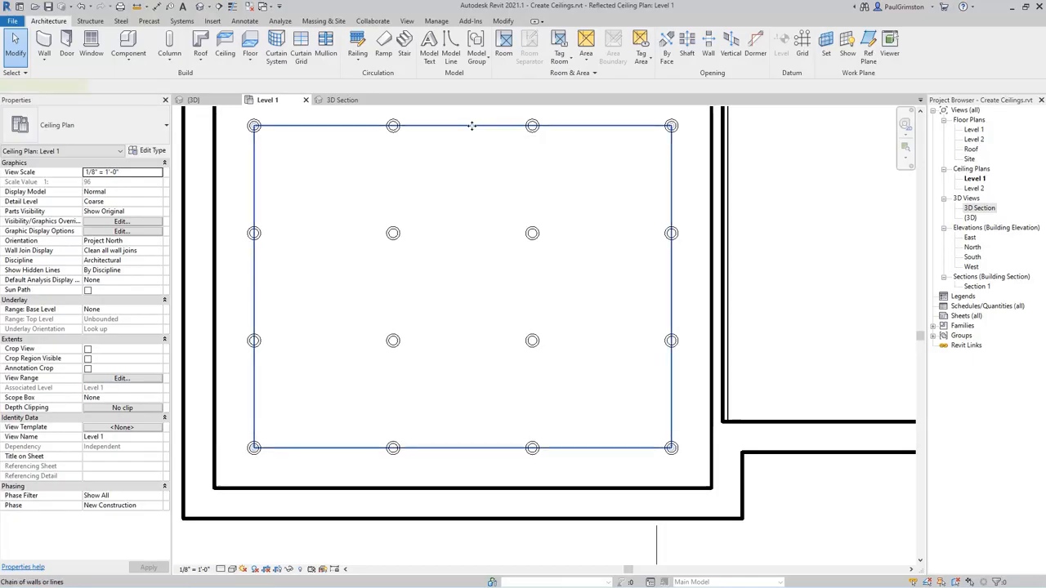
pyautogui.click(474, 127)
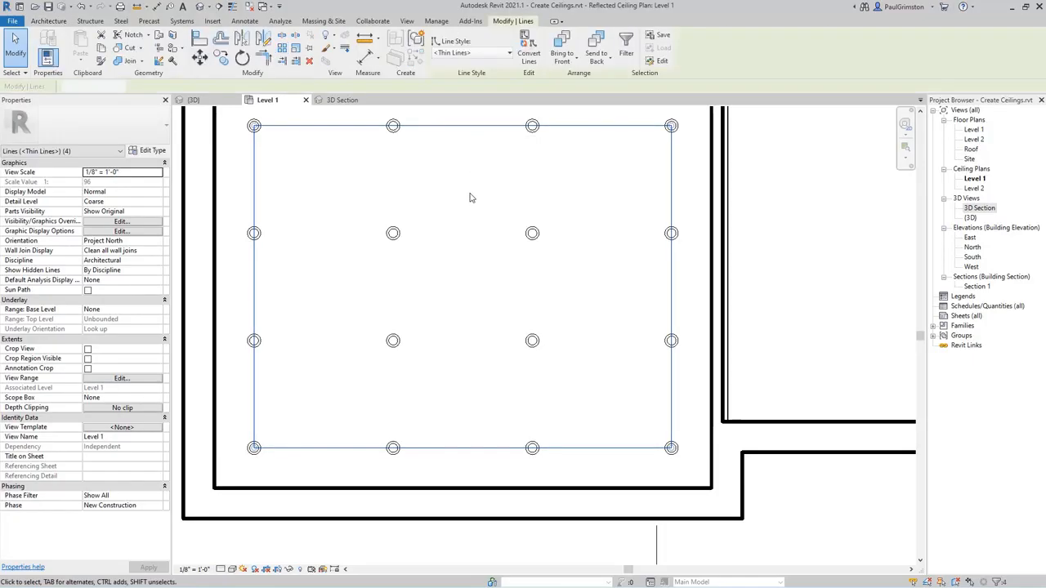
pyautogui.click(309, 60)
# - Array the upper room's downlight as 4 ungrouped lamps along its guide rectangle's bottom edge, with the last at the right end
pyautogui.scroll(-2, 393, 478)
pyautogui.moveTo(399, 250); pyautogui.dragTo(419, 411, button='middle')
pyautogui.moveTo(413, 229); pyautogui.dragTo(401, 275, button='middle')
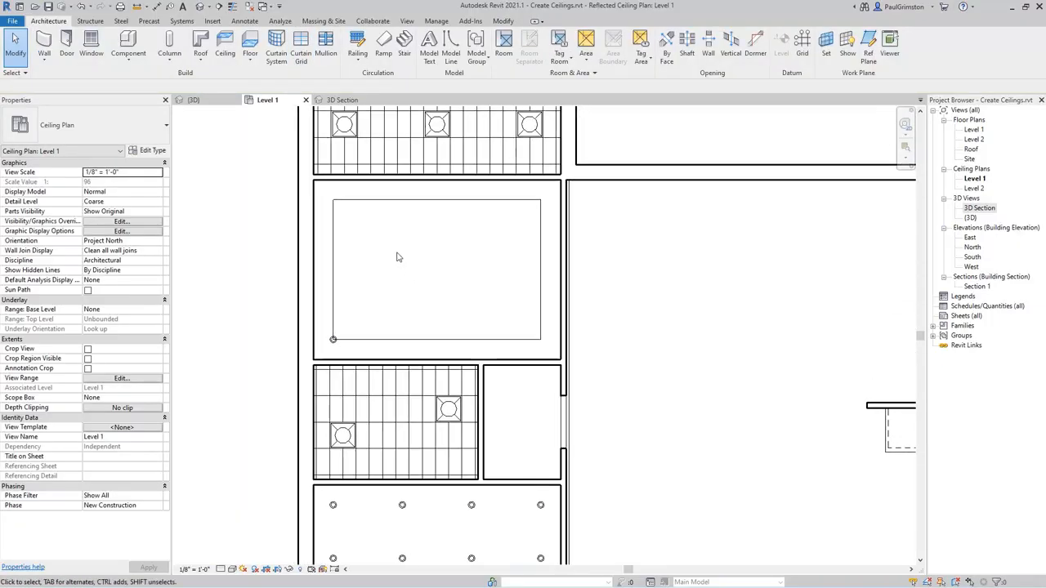
pyautogui.scroll(2, 396, 248)
pyautogui.click(301, 391)
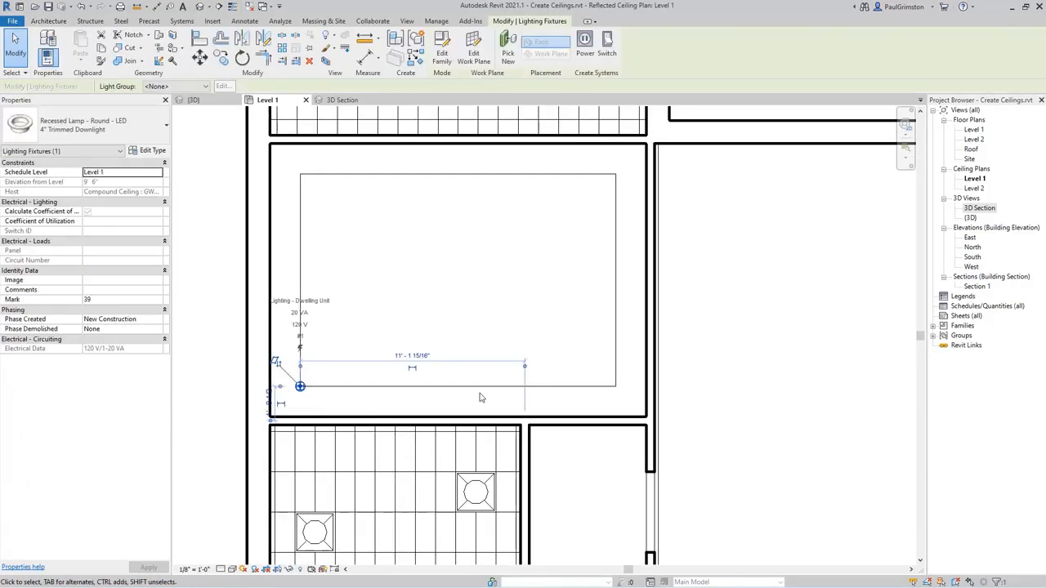
pyautogui.click(281, 48)
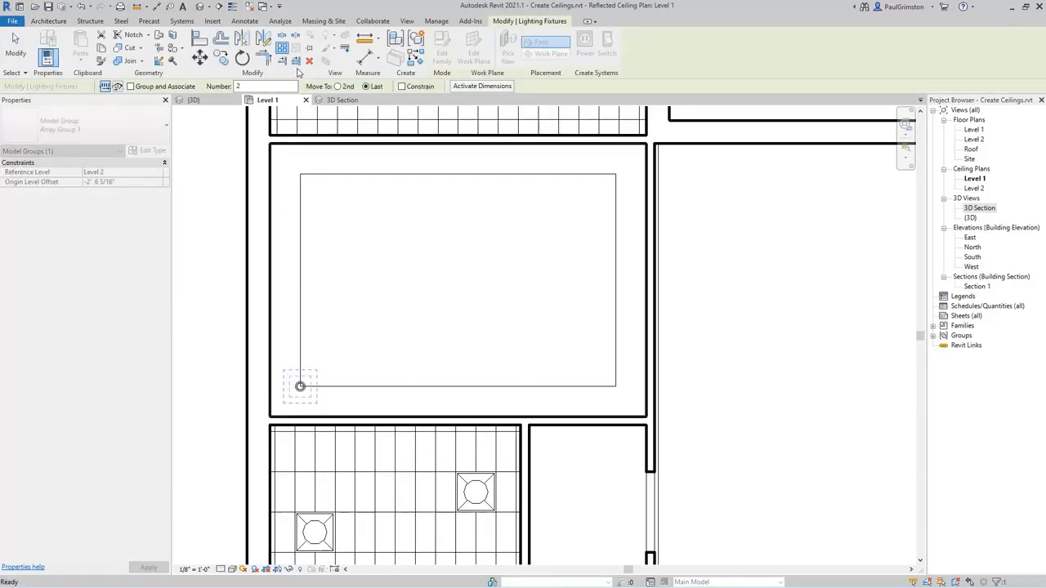
pyautogui.doubleClick(252, 87)
pyautogui.write('4')
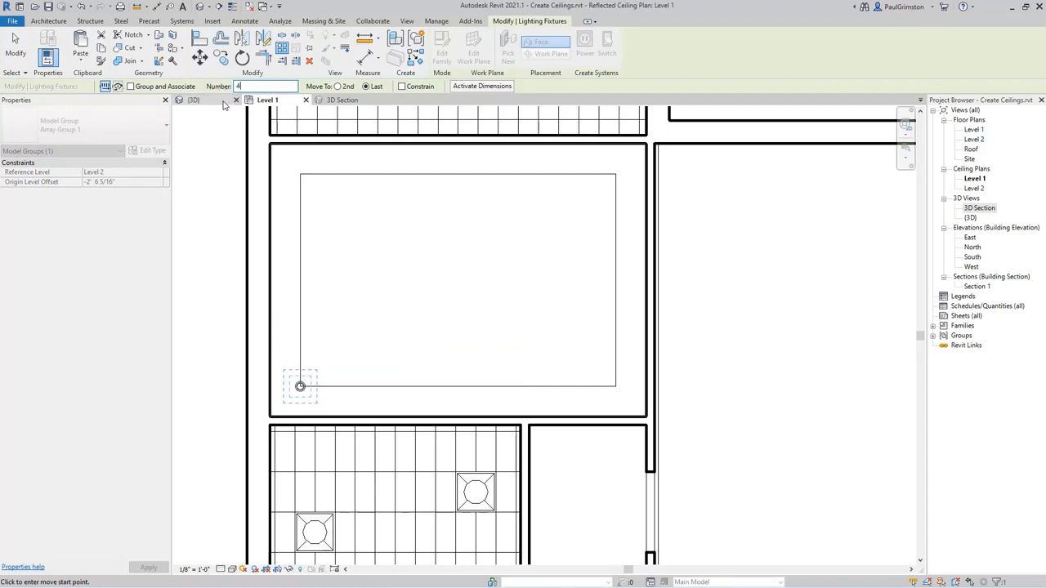
pyautogui.click(300, 280)
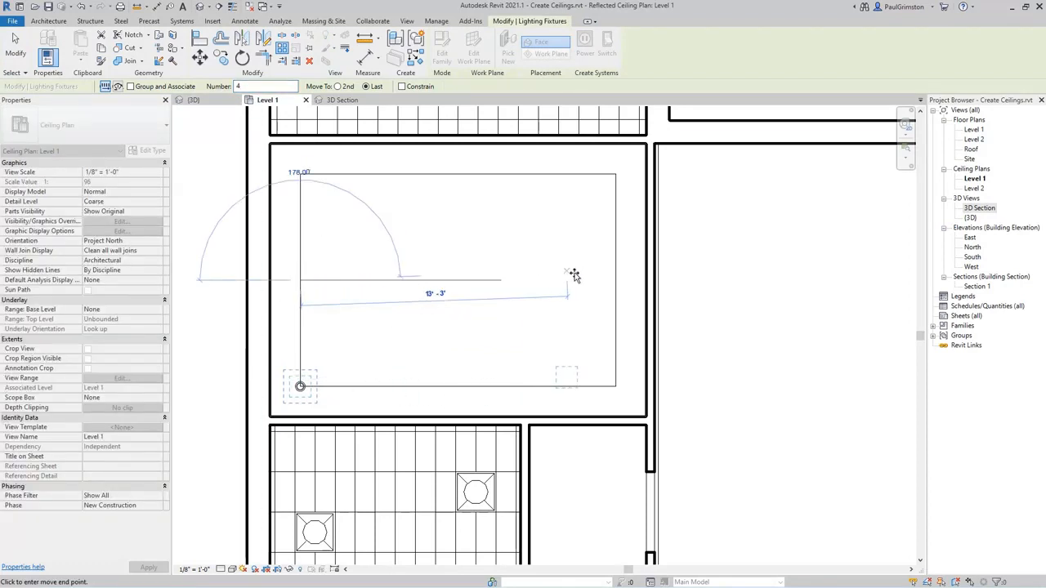
pyautogui.click(614, 278)
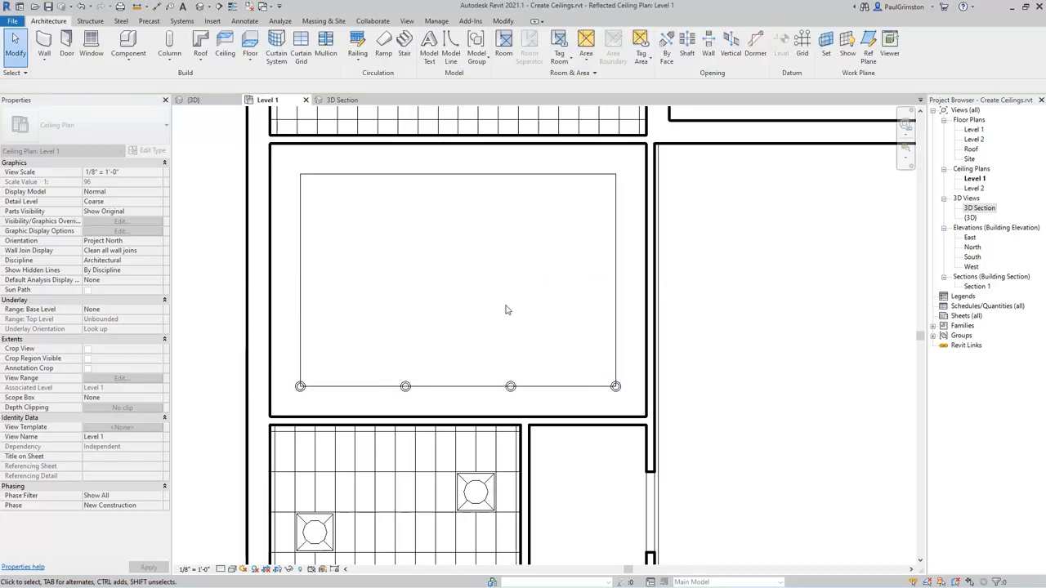
# - Array the upper room's row of four downlights upward as 3 ungrouped rows, with the last on the guide rectangle's top edge
pyautogui.moveTo(281, 370); pyautogui.dragTo(451, 419)
pyautogui.keyDown('ctrl'); pyautogui.moveTo(466, 350); pyautogui.dragTo(628, 414); pyautogui.keyUp('ctrl')
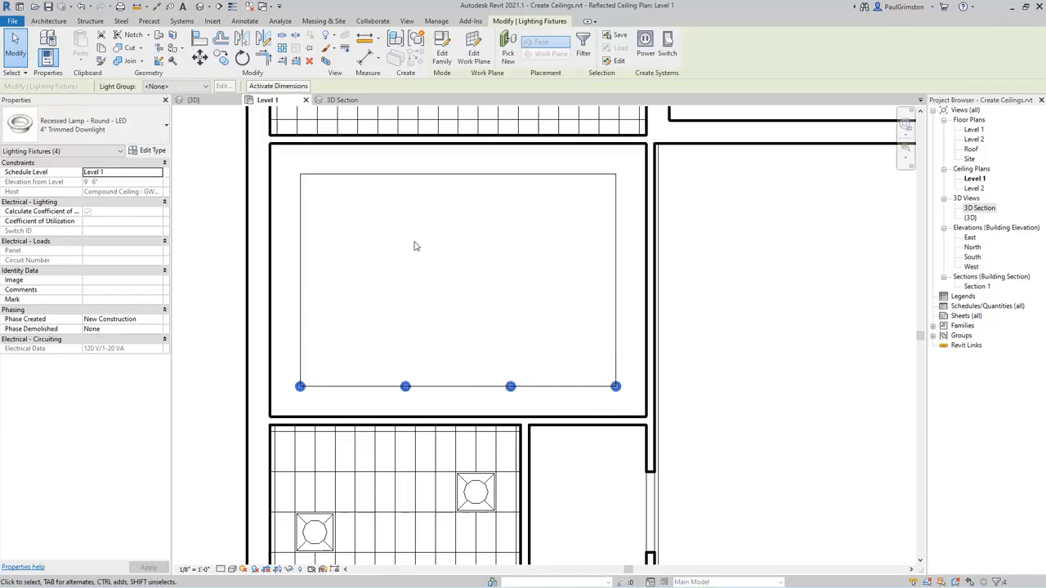
pyautogui.click(282, 46)
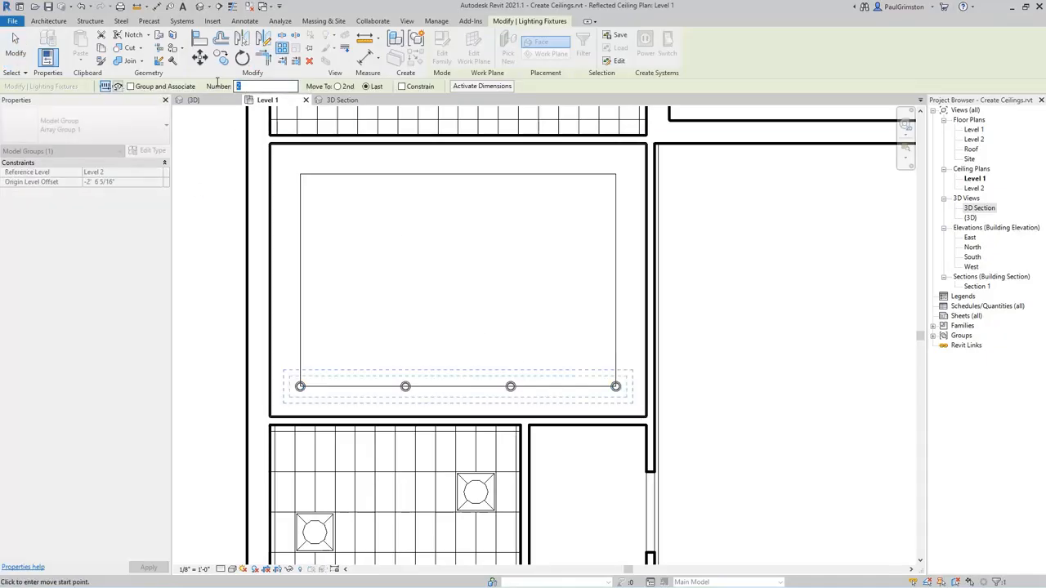
pyautogui.write('3')
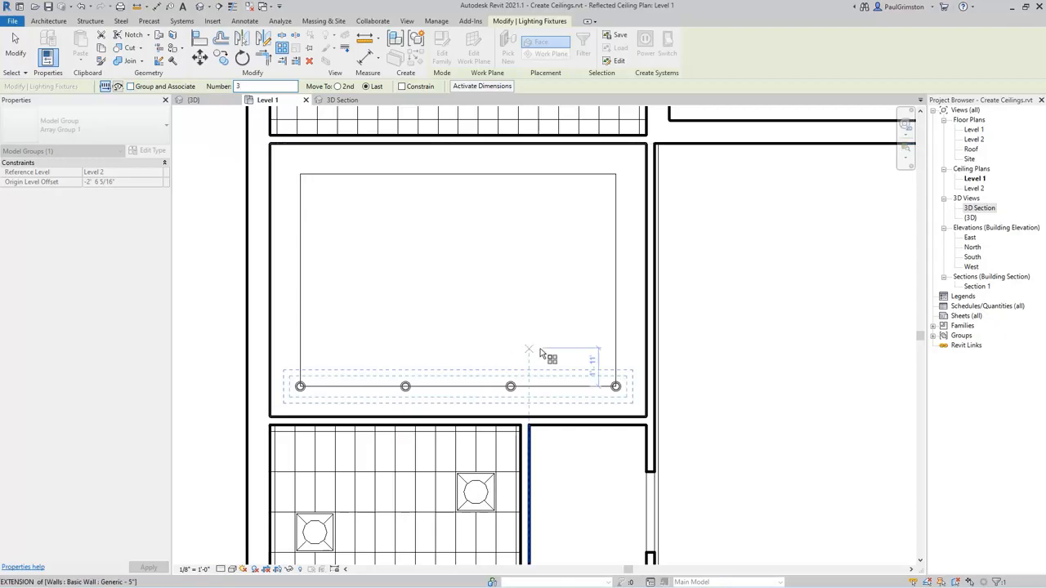
pyautogui.click(553, 387)
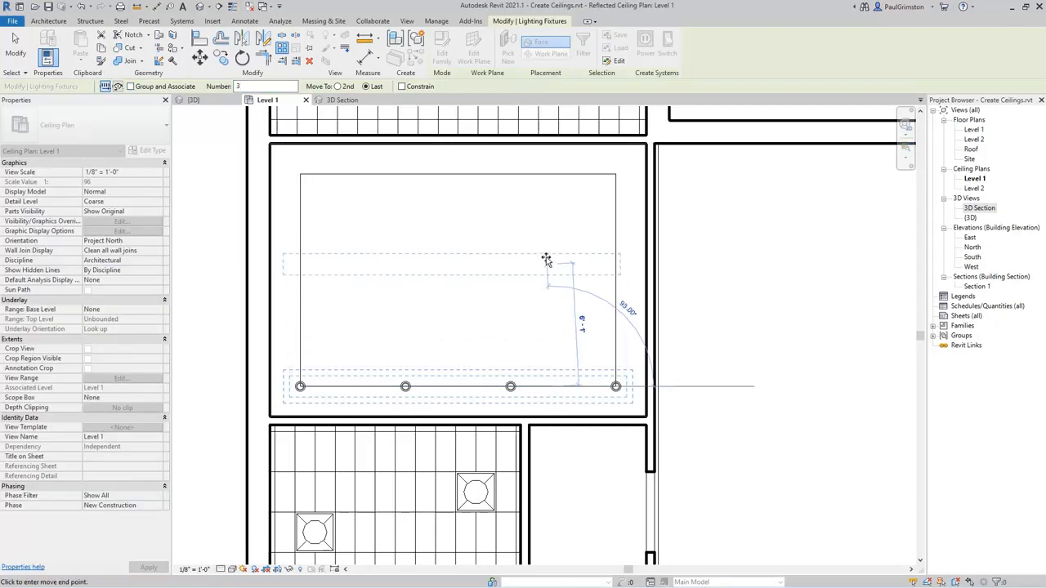
pyautogui.click(546, 174)
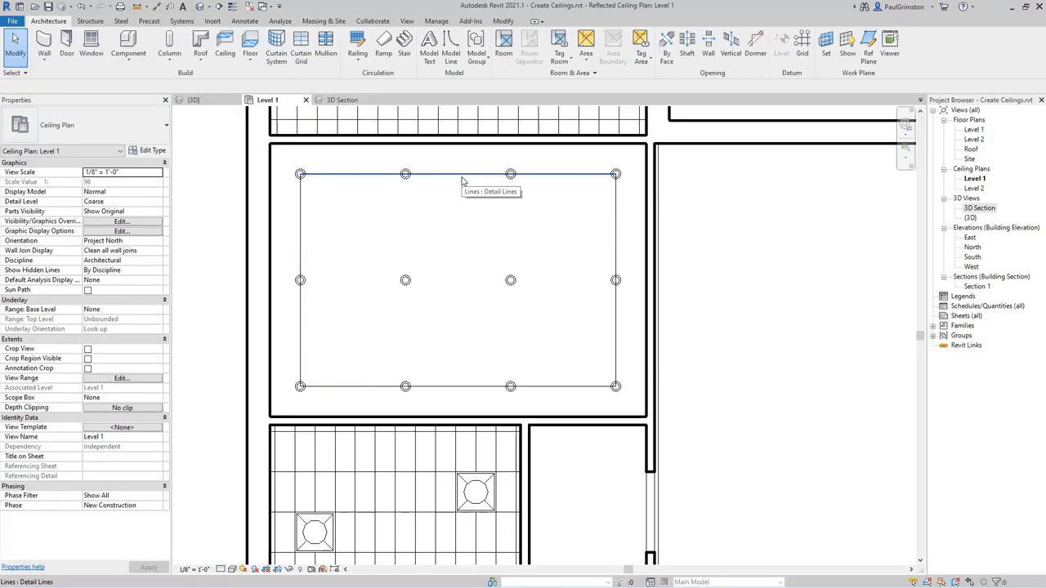
# - Delete the whole detail-line guide rectangle in the upper room
pyautogui.press('Tab')
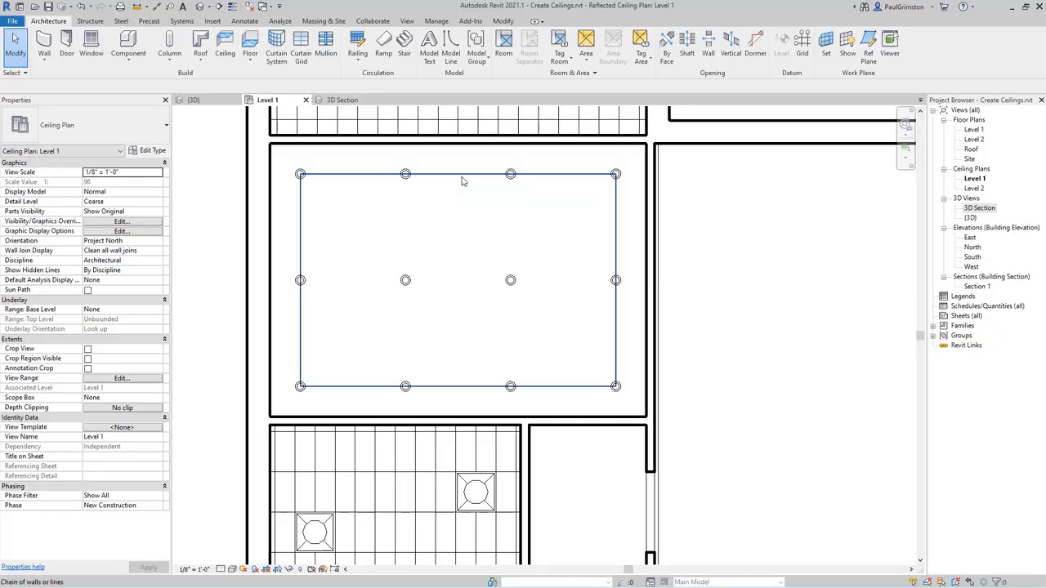
pyautogui.click(461, 182)
pyautogui.press('Delete')
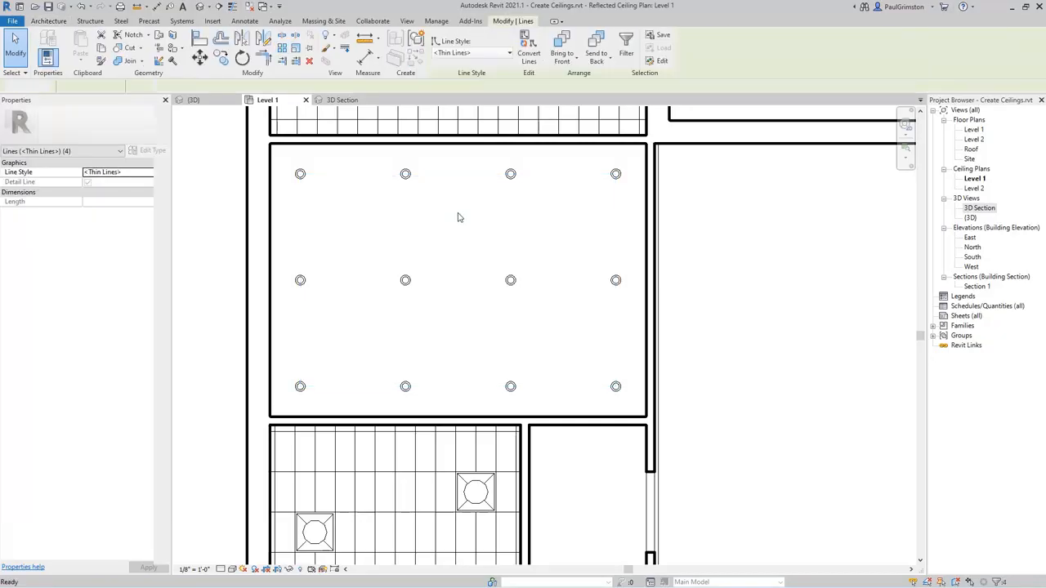
pyautogui.scroll(-2, 446, 214)
pyautogui.moveTo(599, 268); pyautogui.dragTo(567, 293, button='middle')
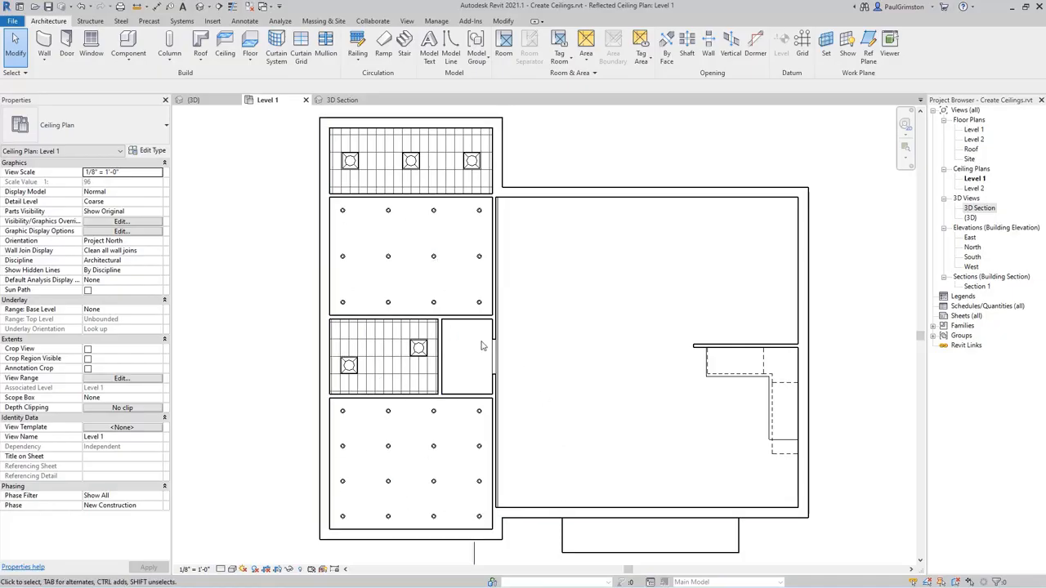
# - Place a Standard Pendant Lamp - Art Glass - LED on the small room's ceiling face, about 3'-5" from the right wall and 6'-9" from the lower wall
pyautogui.scroll(5, 482, 347)
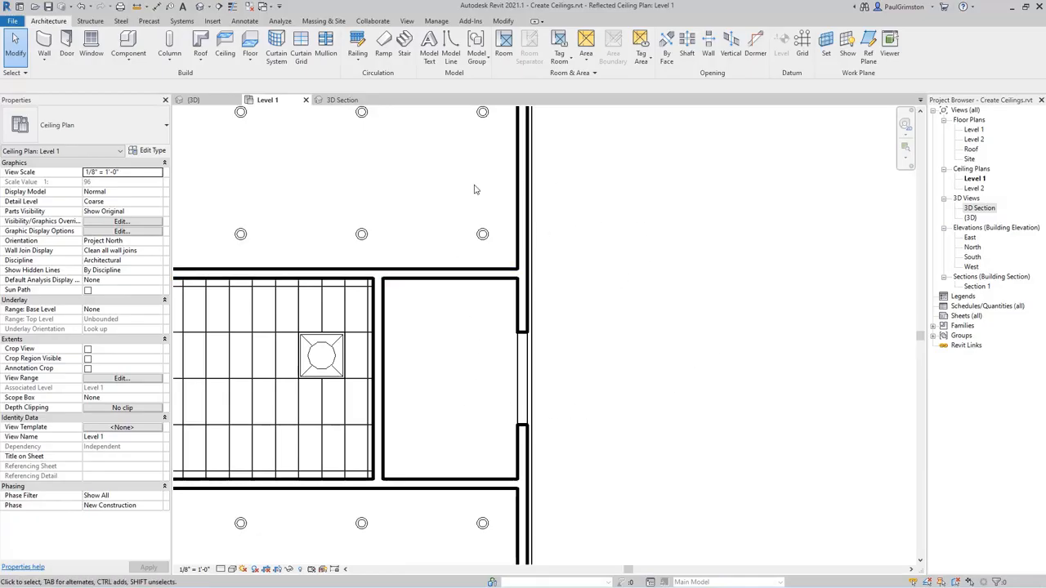
pyautogui.click(127, 42)
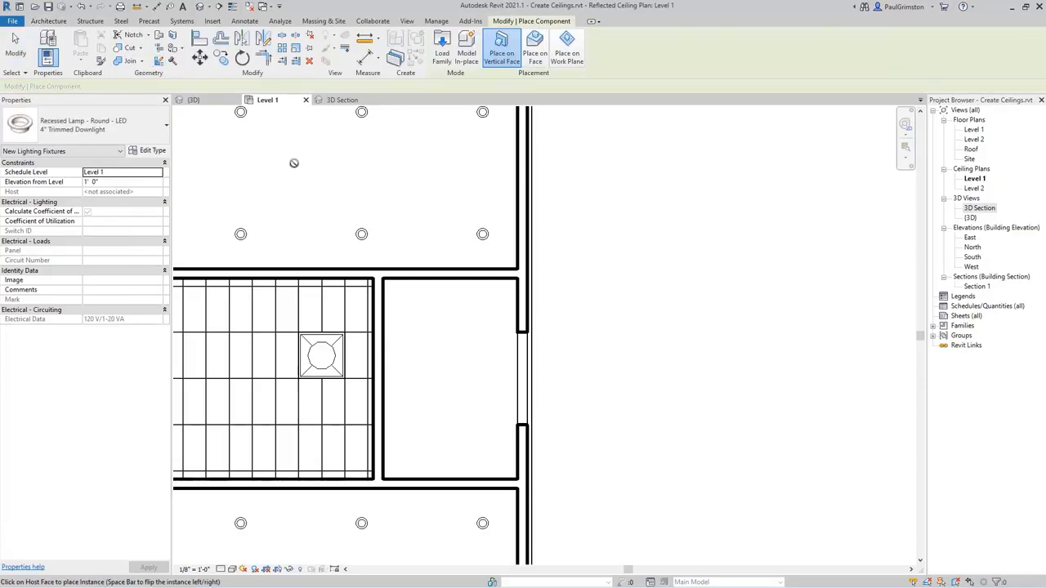
pyautogui.click(146, 125)
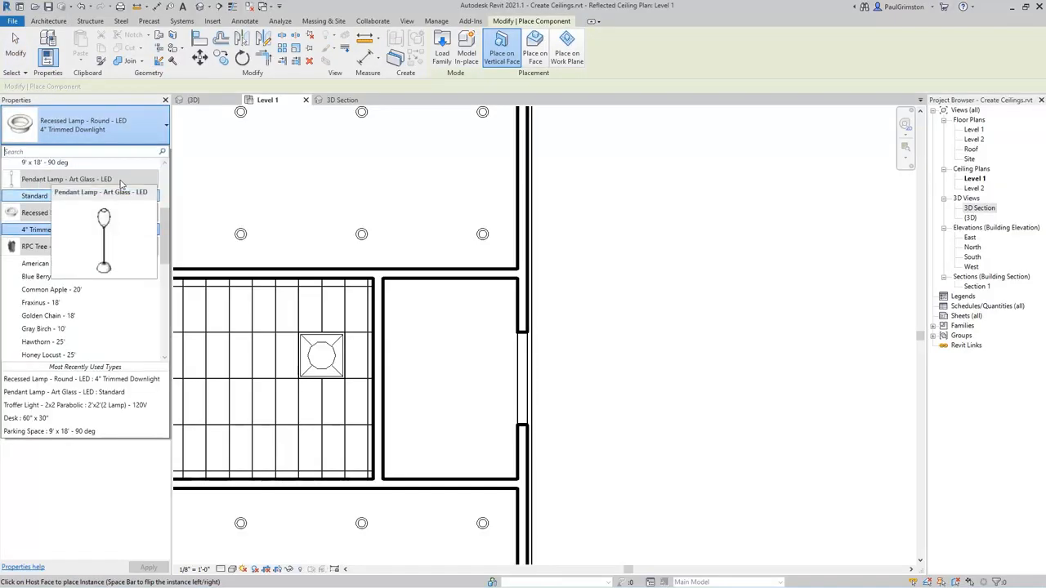
pyautogui.click(73, 200)
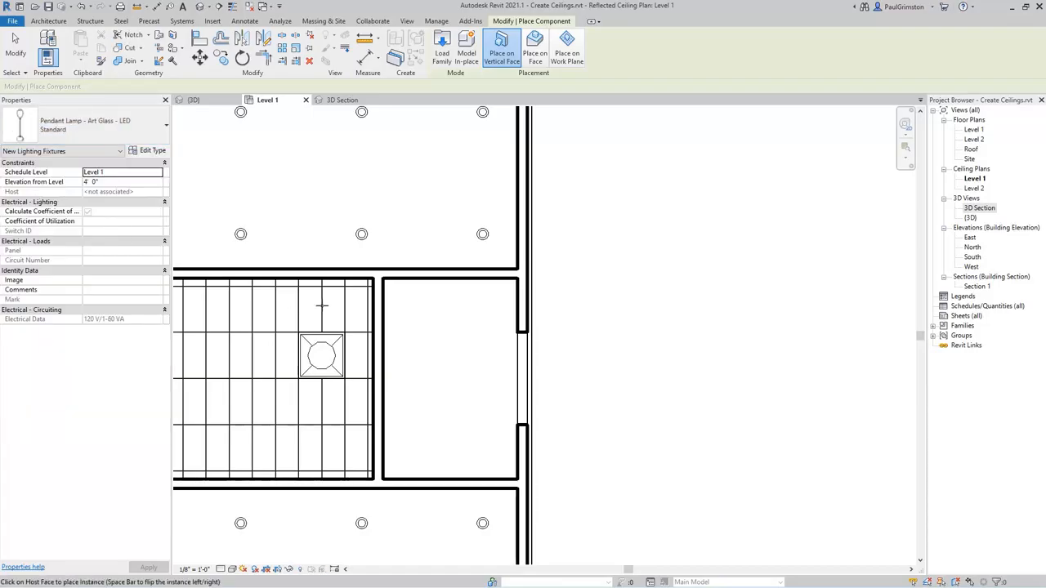
pyautogui.click(535, 49)
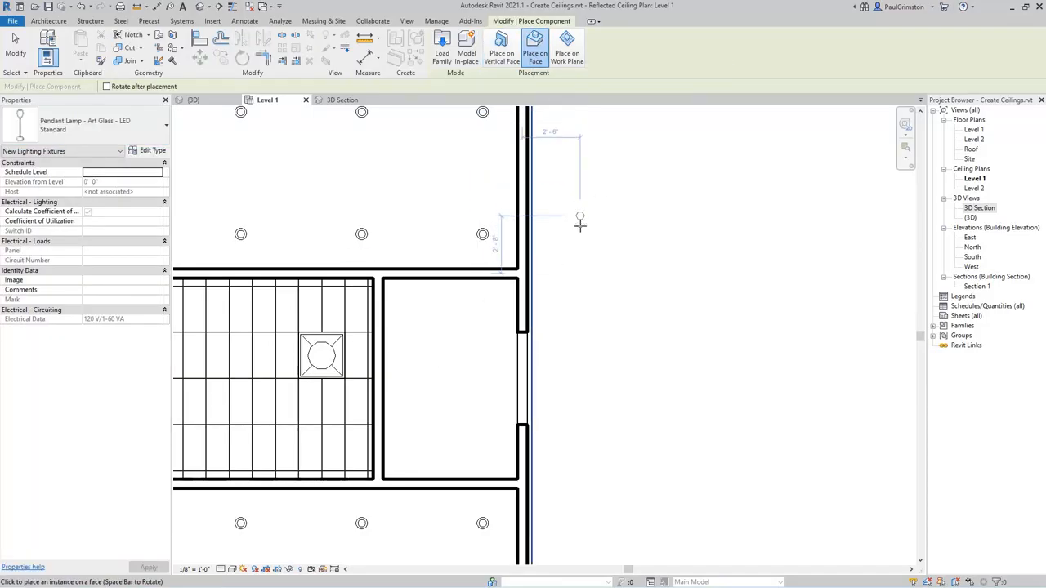
pyautogui.click(443, 328)
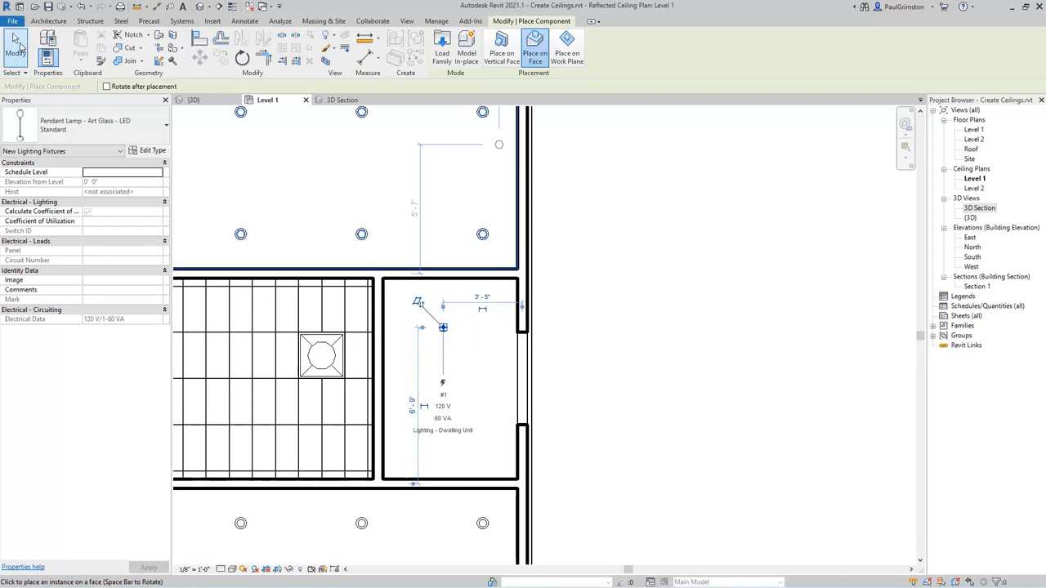
pyautogui.click(16, 41)
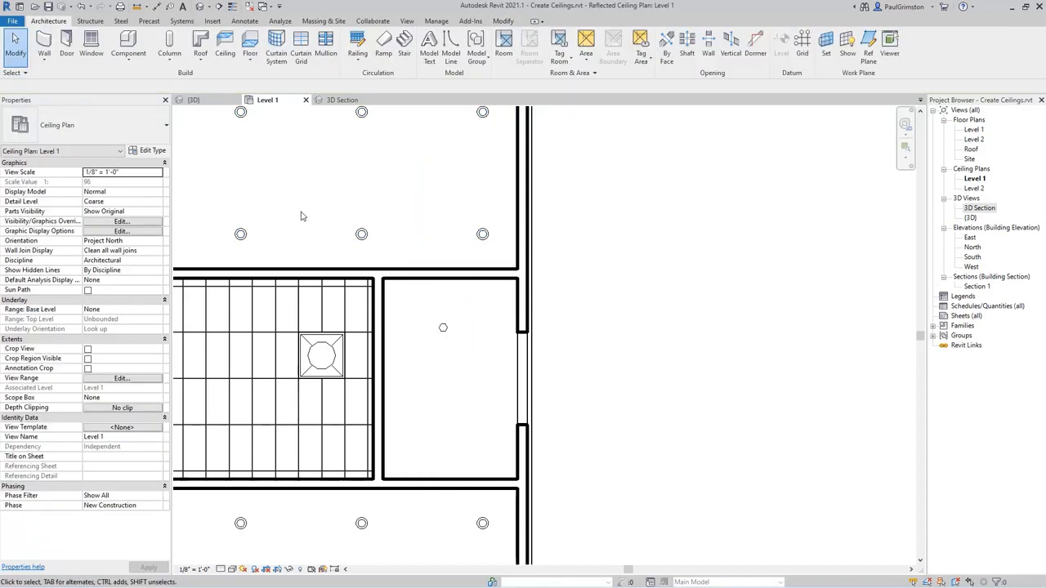
# - Add an aligned dimension string from the pendant lamp to both side walls of the small room and make its segments equal
pyautogui.click(245, 21)
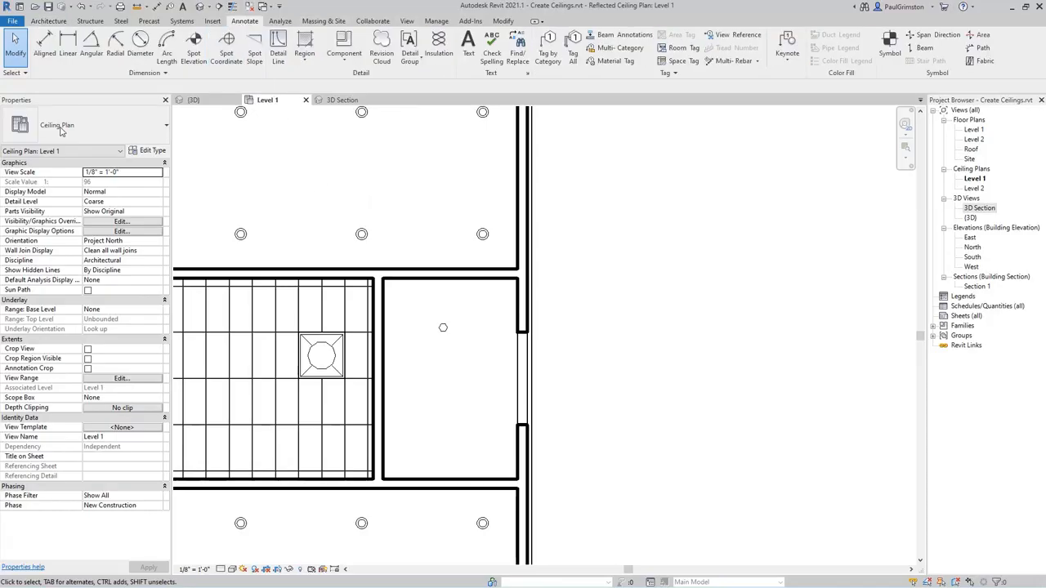
pyautogui.click(44, 44)
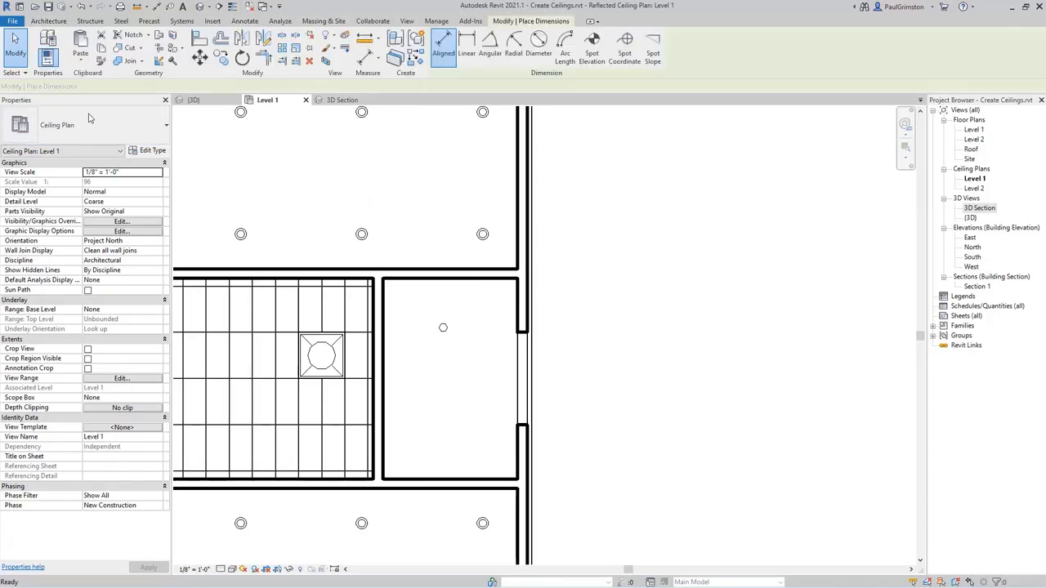
pyautogui.click(445, 341)
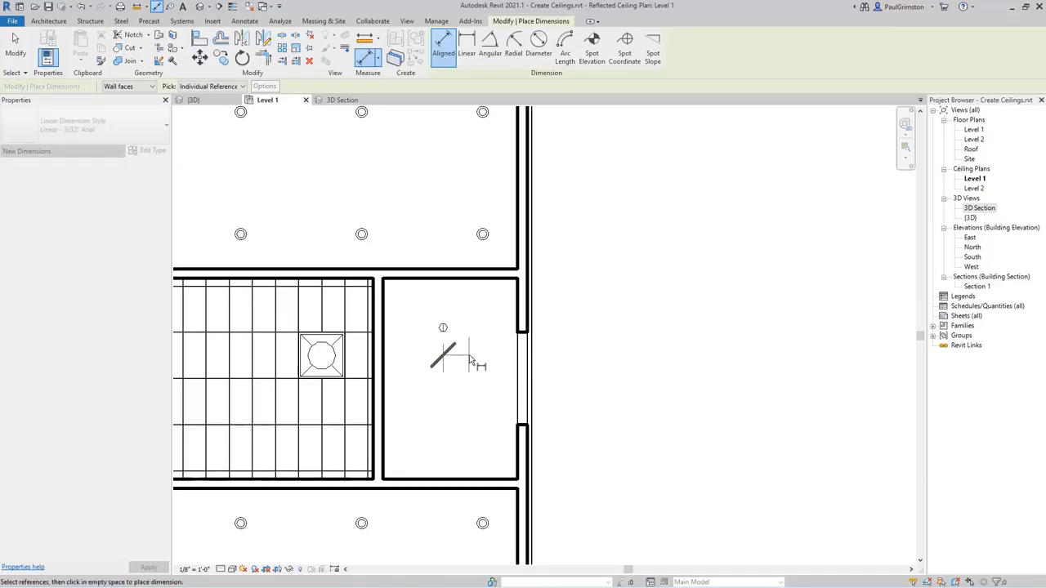
pyautogui.click(516, 322)
pyautogui.click(384, 360)
pyautogui.click(445, 187)
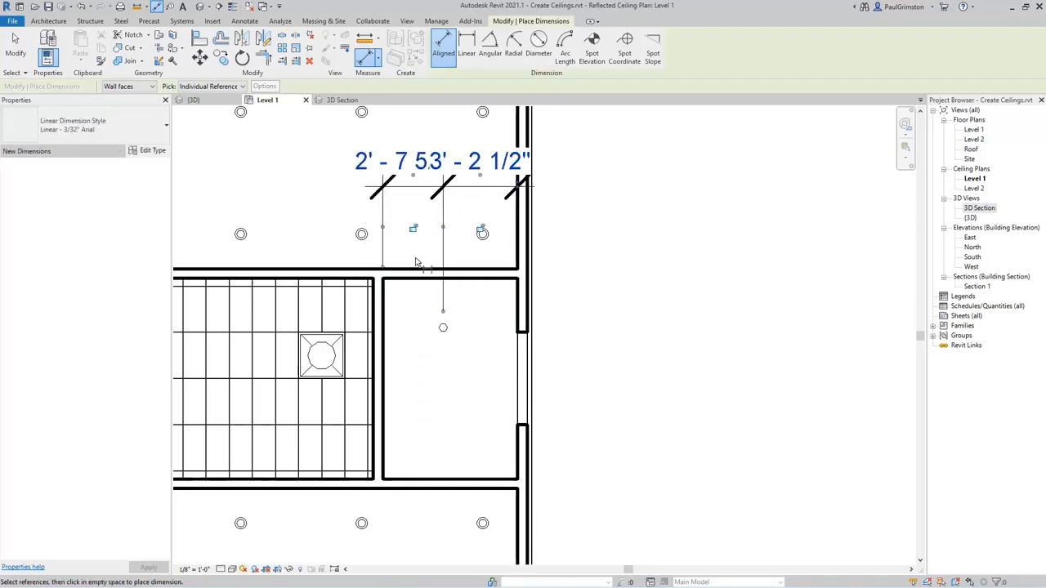
pyautogui.moveTo(461, 203); pyautogui.dragTo(464, 245, button='middle')
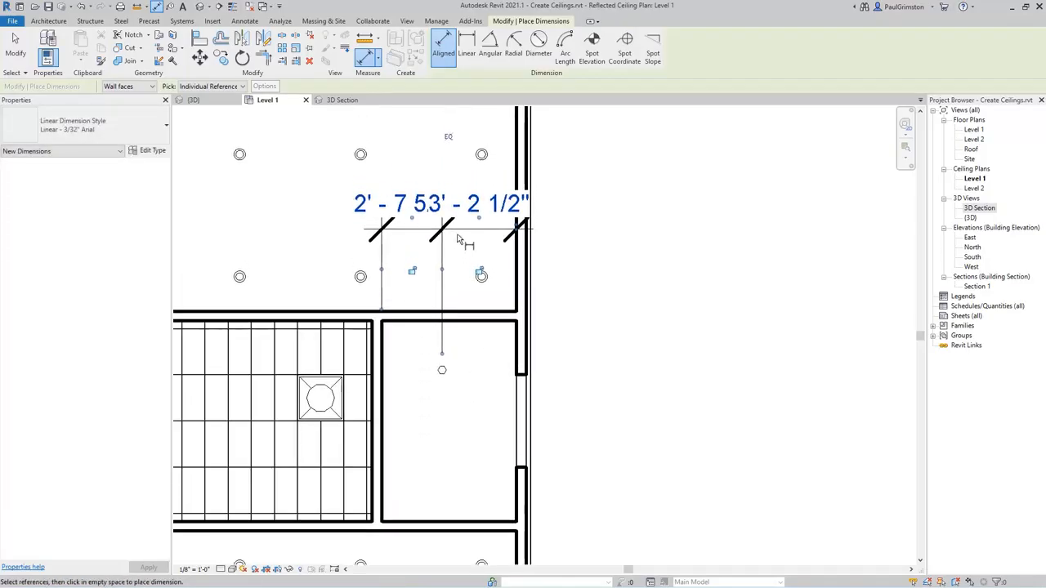
pyautogui.click(448, 138)
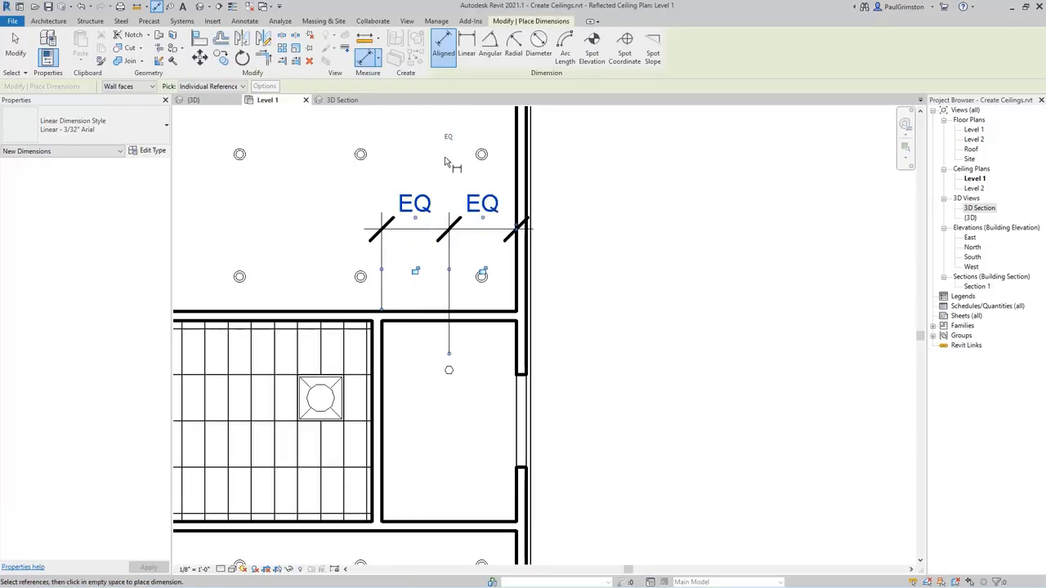
pyautogui.press('Escape')
pyautogui.press('Escape')
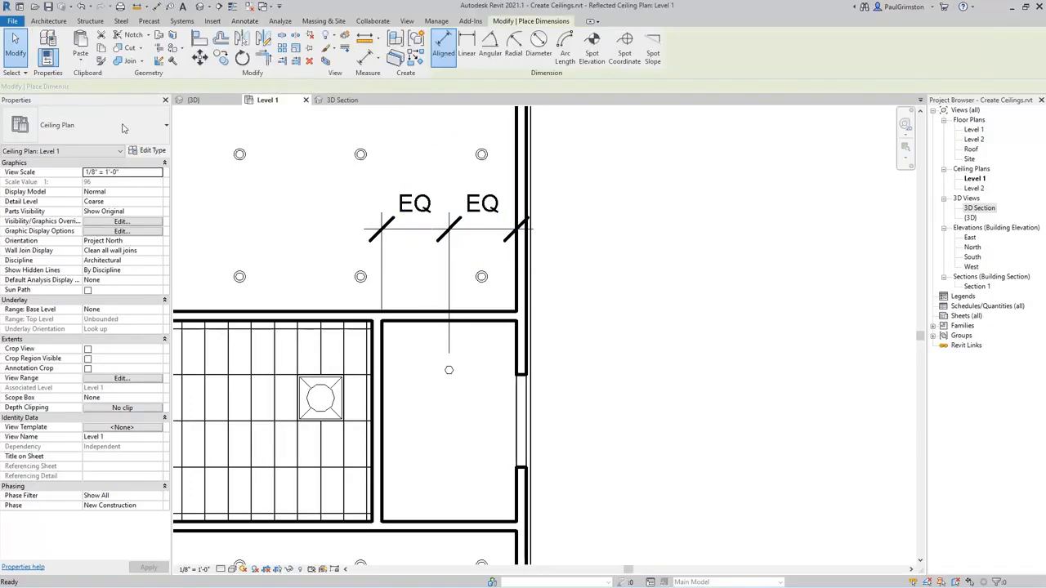
# - Dimension the pendant lamp from the small room's upper wall face and set the distance to 2'-3"
pyautogui.click(487, 327)
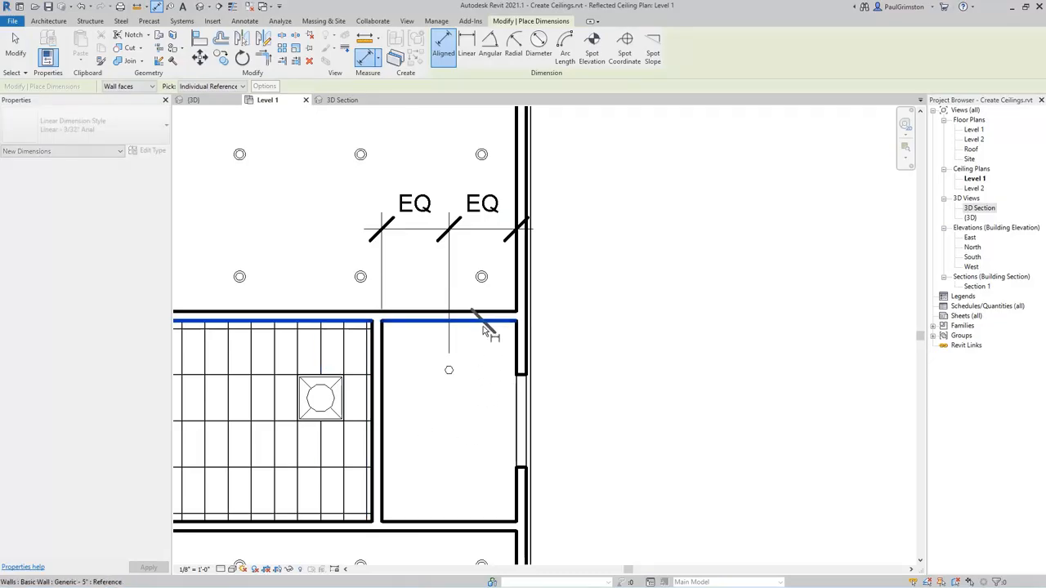
pyautogui.click(455, 374)
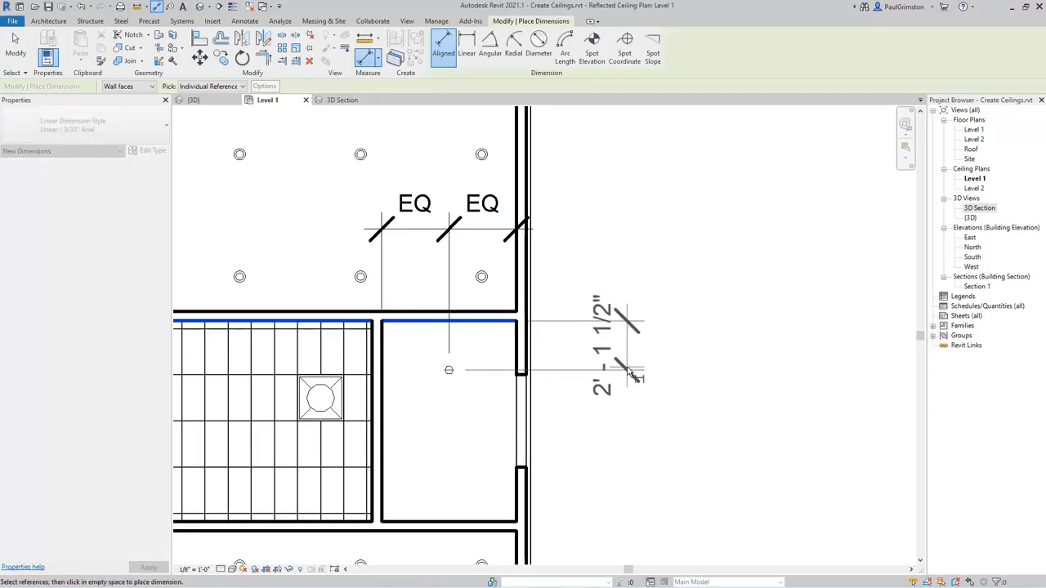
pyautogui.click(631, 359)
pyautogui.press('Escape')
pyautogui.press('Escape')
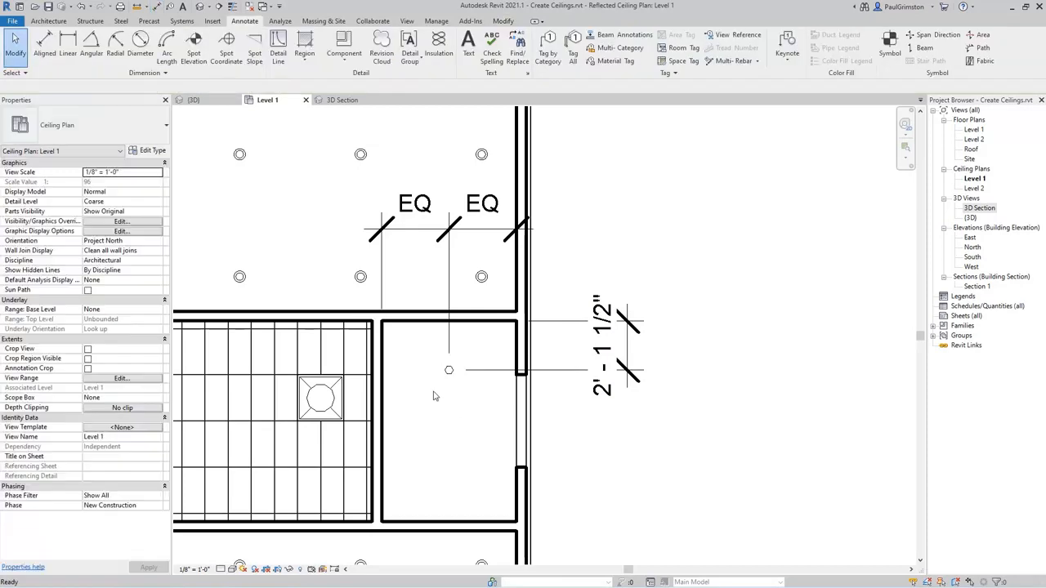
pyautogui.click(431, 422)
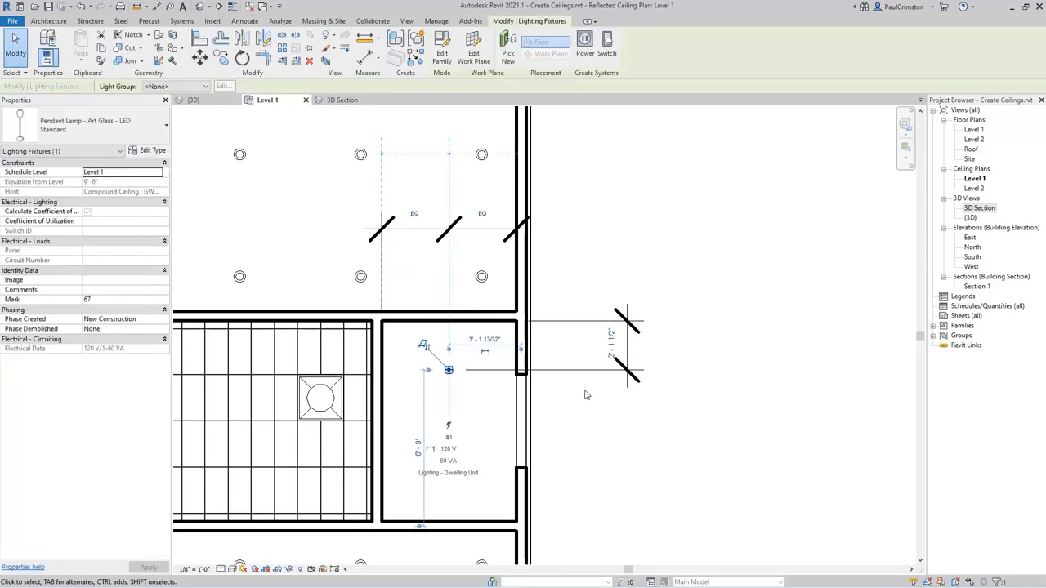
pyautogui.click(611, 343)
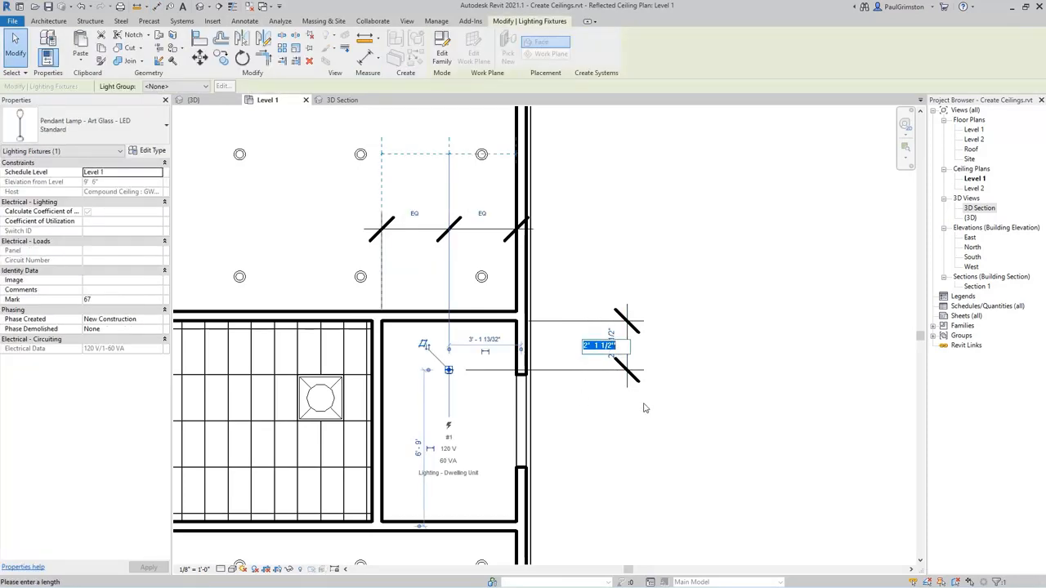
pyautogui.click(674, 476)
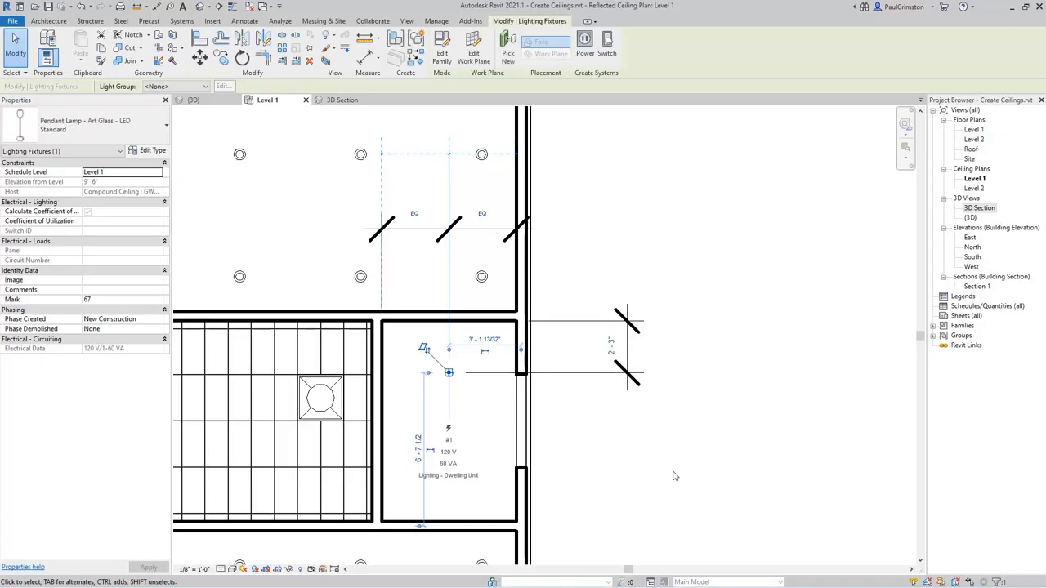
# - Mirror a copy of the pendant lamp about a horizontal axis drawn from the midpoint of the small room's left wall
pyautogui.click(449, 372)
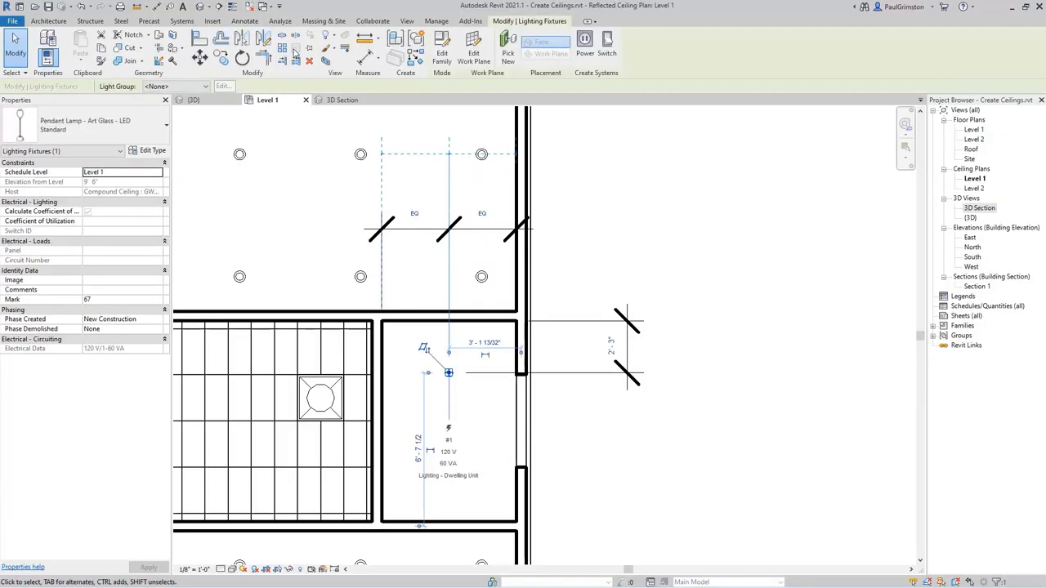
pyautogui.click(262, 39)
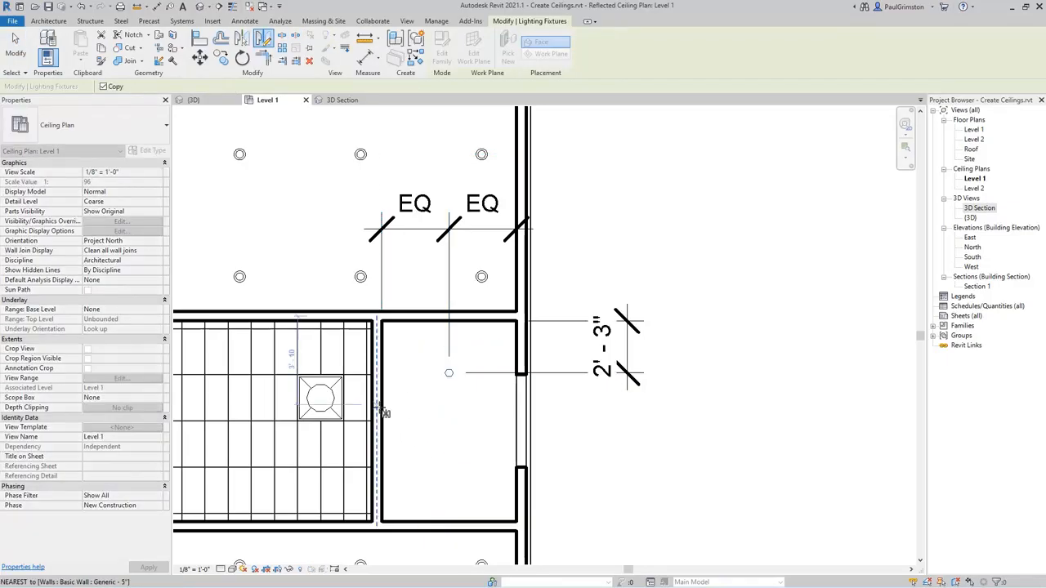
pyautogui.click(382, 424)
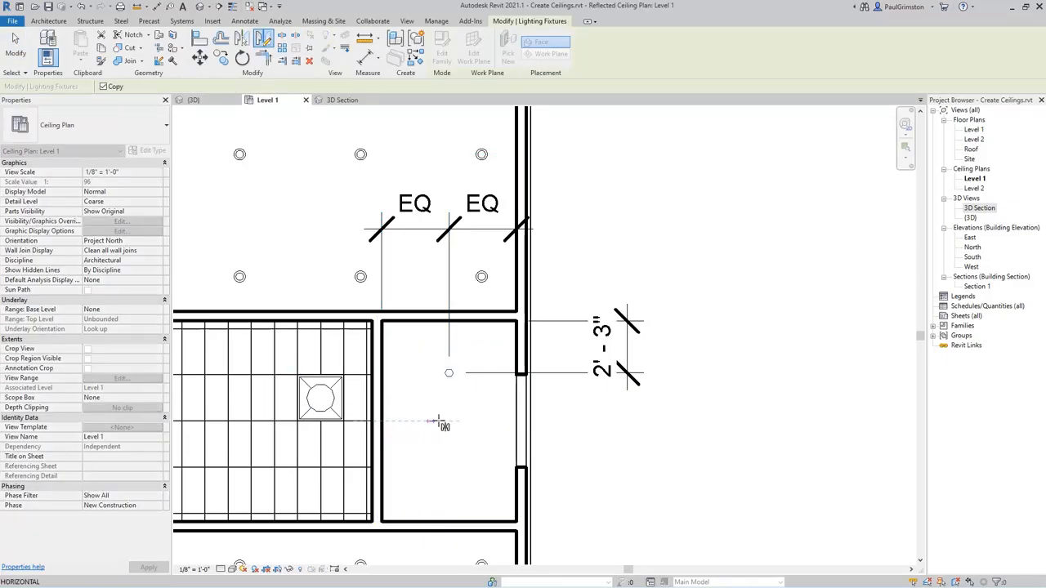
pyautogui.click(562, 419)
pyautogui.press('Escape')
pyautogui.press('Escape')
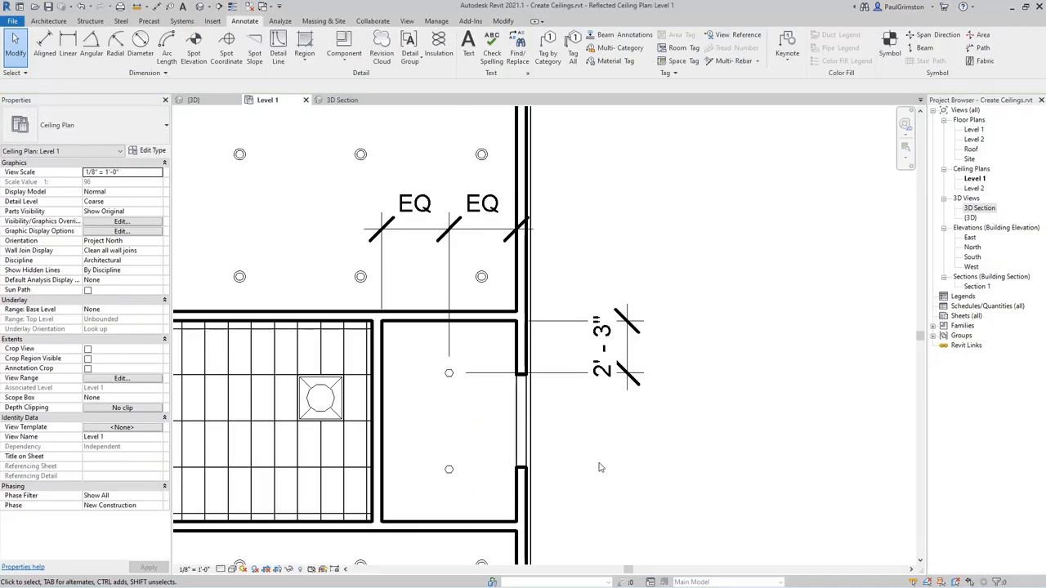
# - Delete the 2'-3" dimension and the equality dimension string, removing the equality constraint as well
pyautogui.click(625, 372)
pyautogui.press('Delete')
pyautogui.click(459, 294)
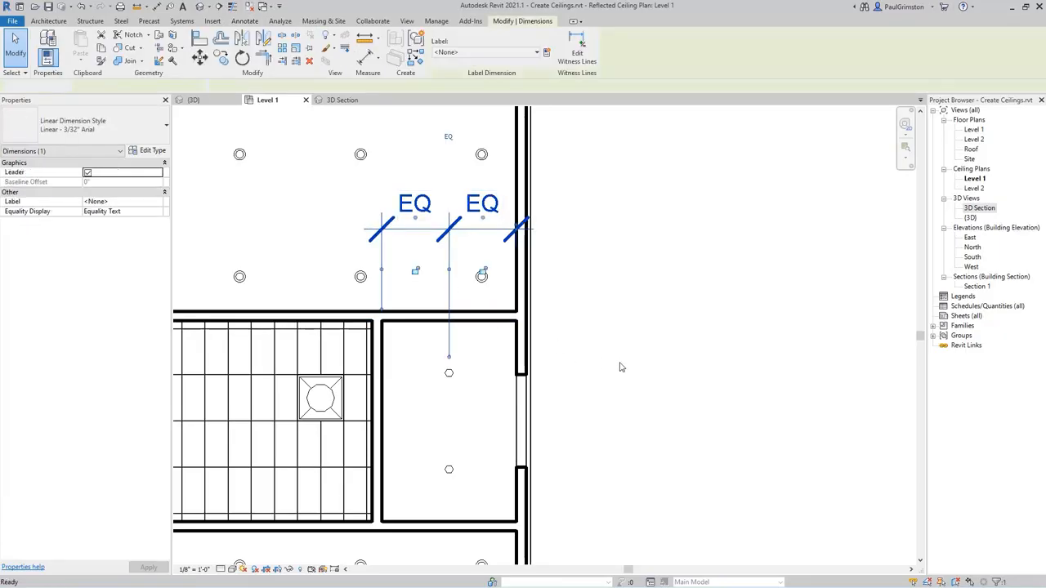
pyautogui.press('Delete')
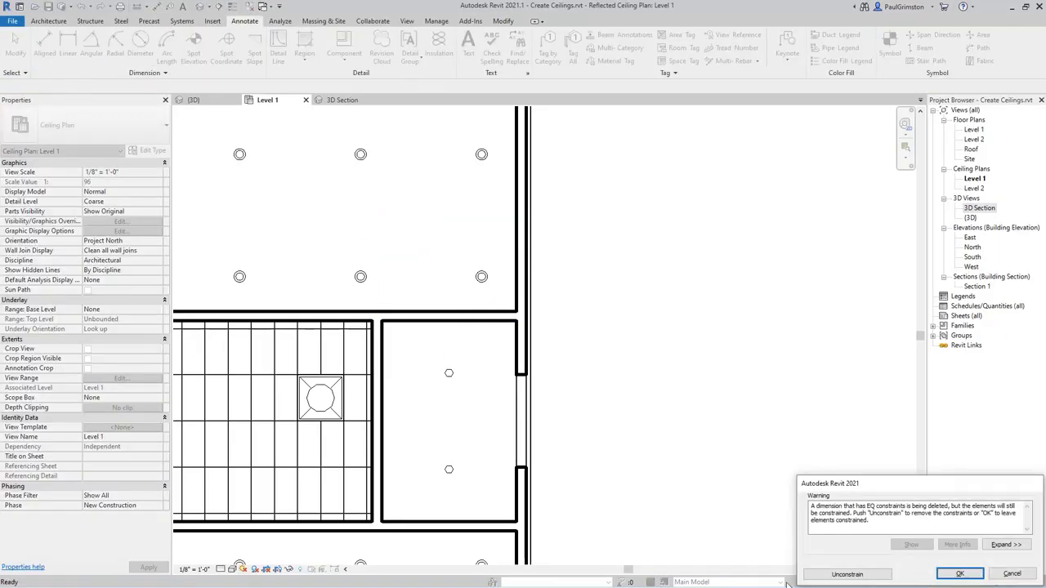
pyautogui.click(847, 574)
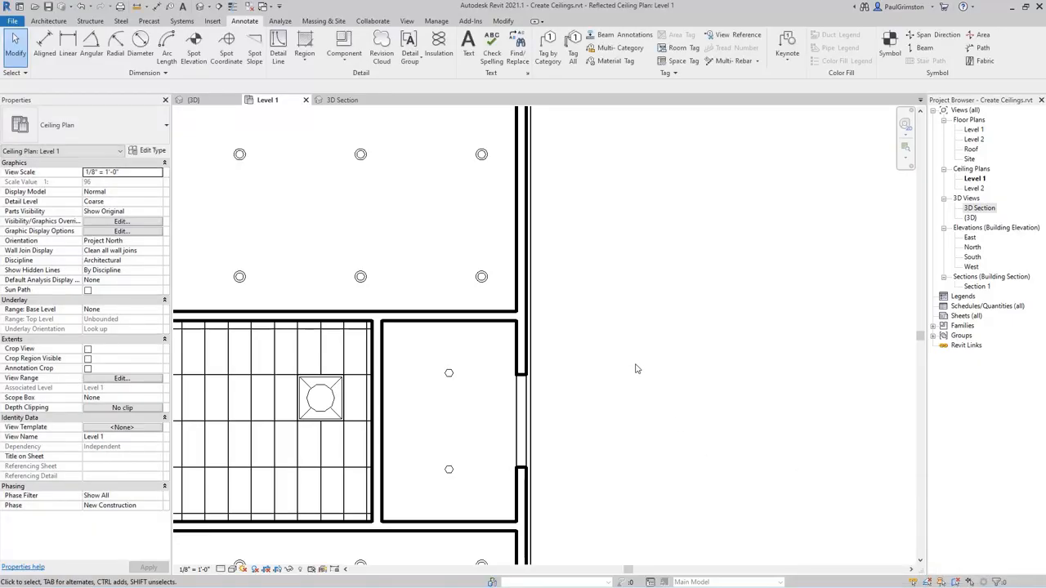
# - Review the complete Level 1 lighting layout and open the 3D Section view to inspect the ceilings and fixtures
pyautogui.scroll(-5, 572, 262)
pyautogui.scroll(2, 549, 322)
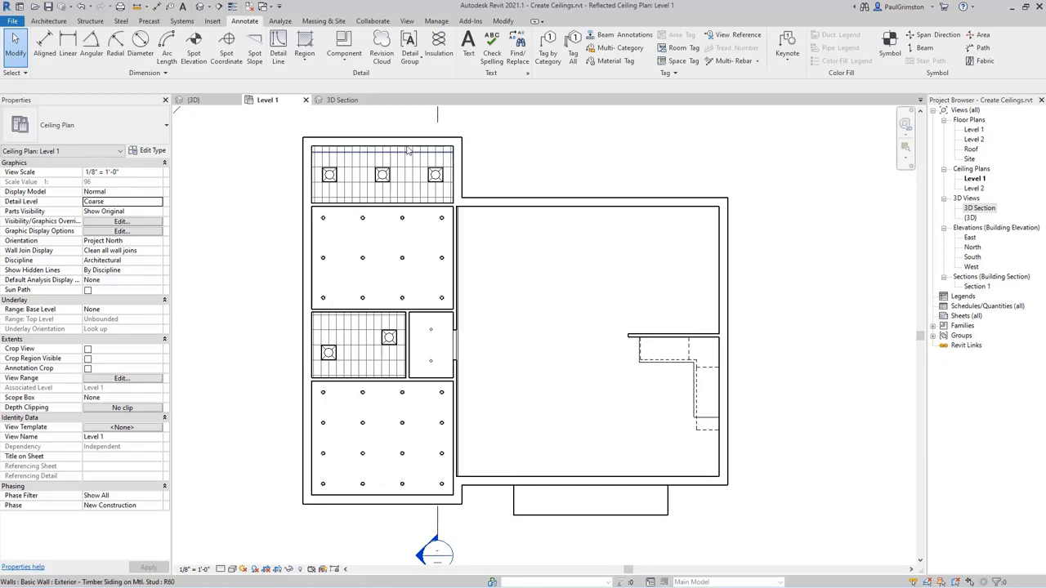
pyautogui.click(344, 101)
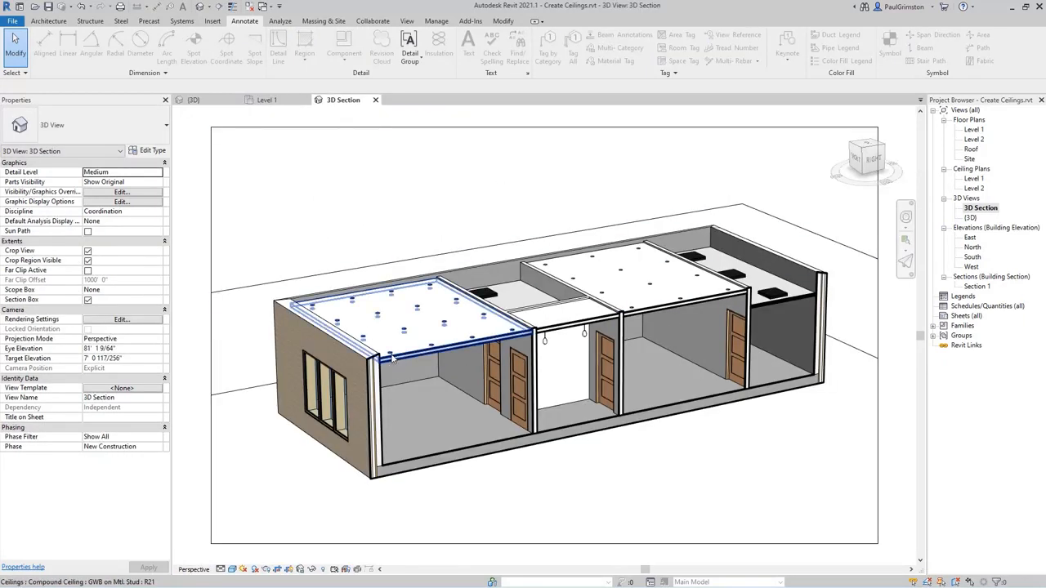